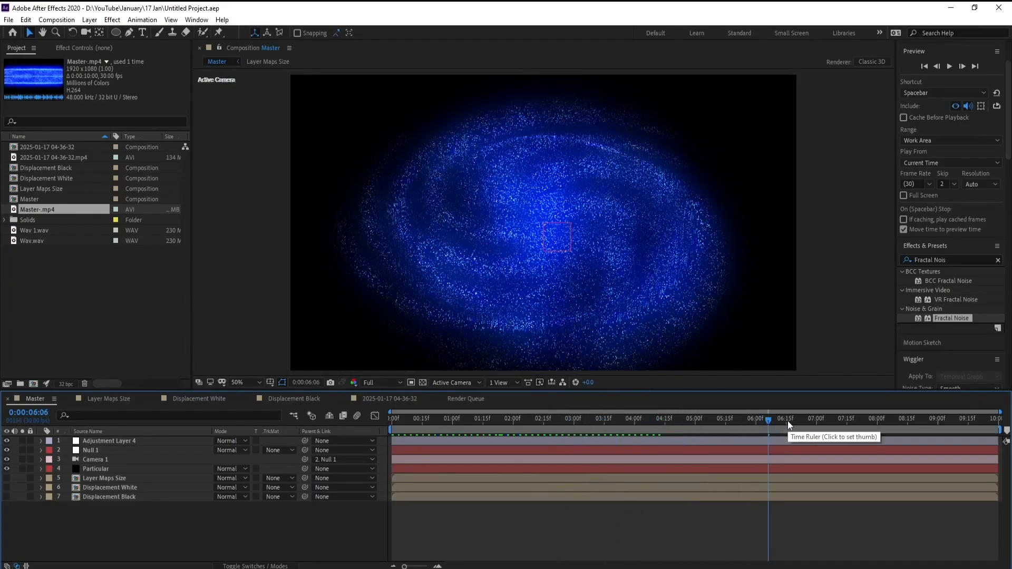
- Scrub through the Master composition between about 6 and 8 seconds to preview the finished galaxy animation
left_click(805, 420)
left_click(833, 421)
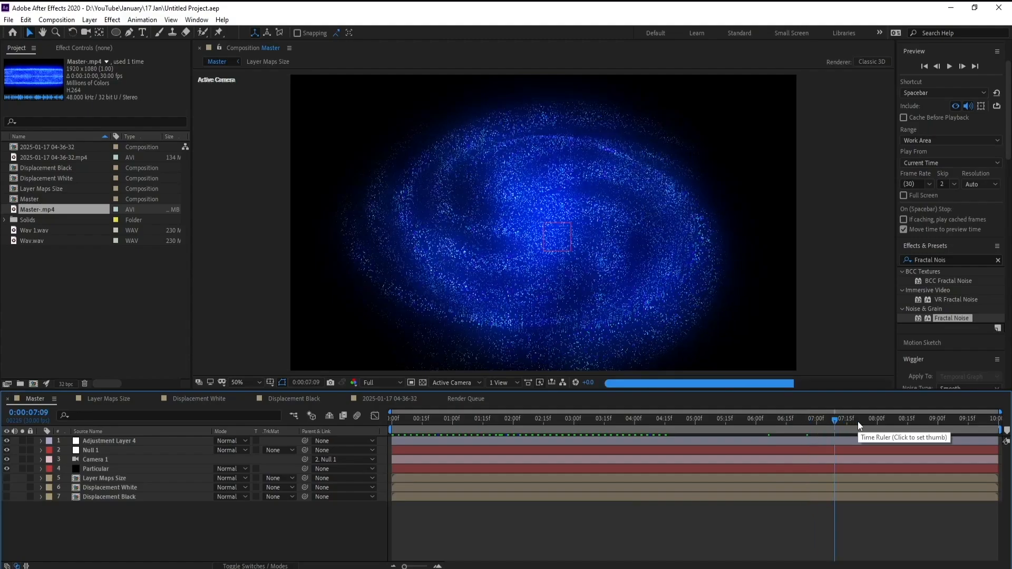
left_click(858, 422)
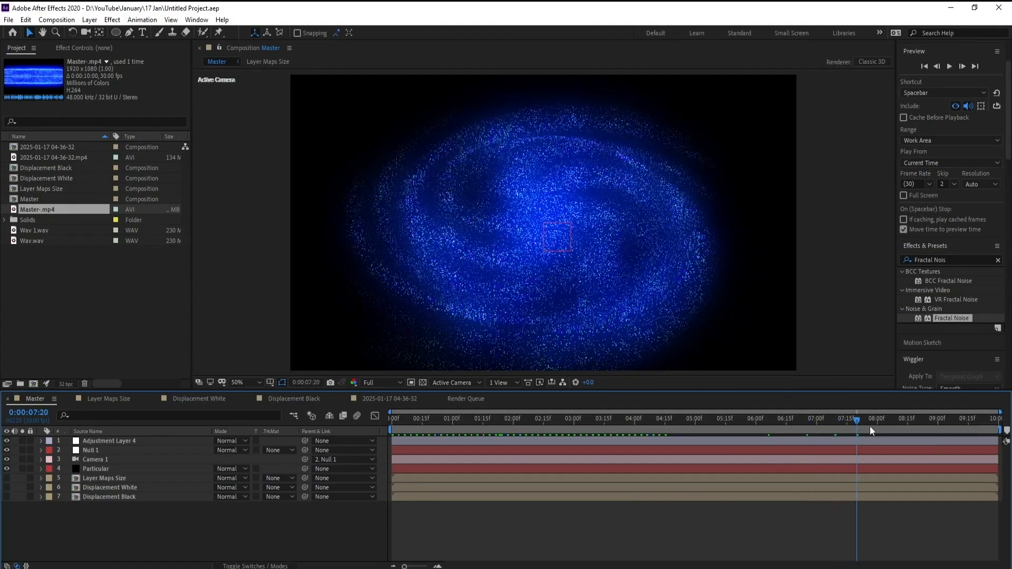
left_click_drag(848, 426, 792, 425)
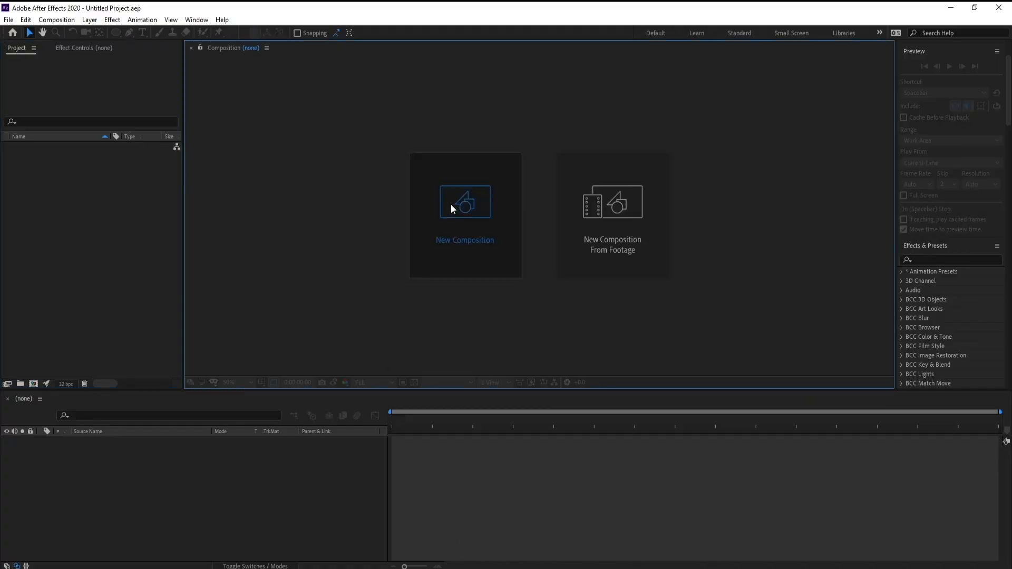
- Create a new composition named Master at 1920 x 1080 px, 30 fps and 10 seconds long
left_click(451, 208)
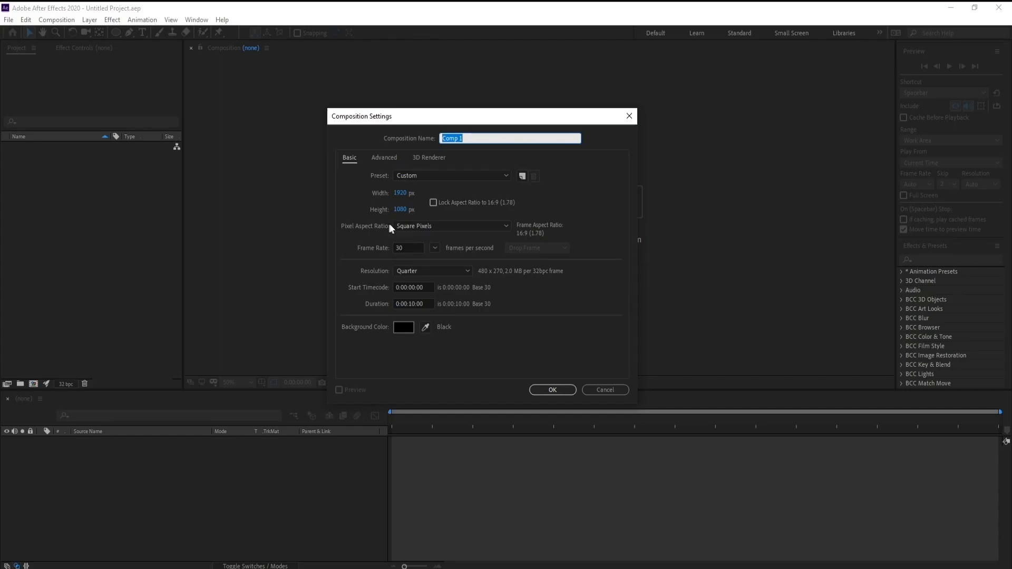
left_click(408, 249)
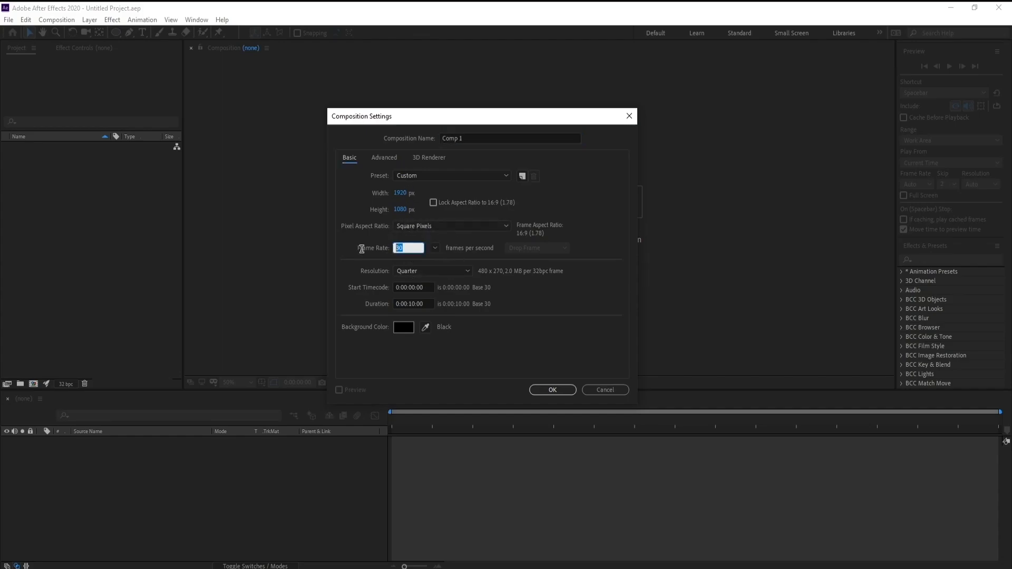
left_click(476, 138)
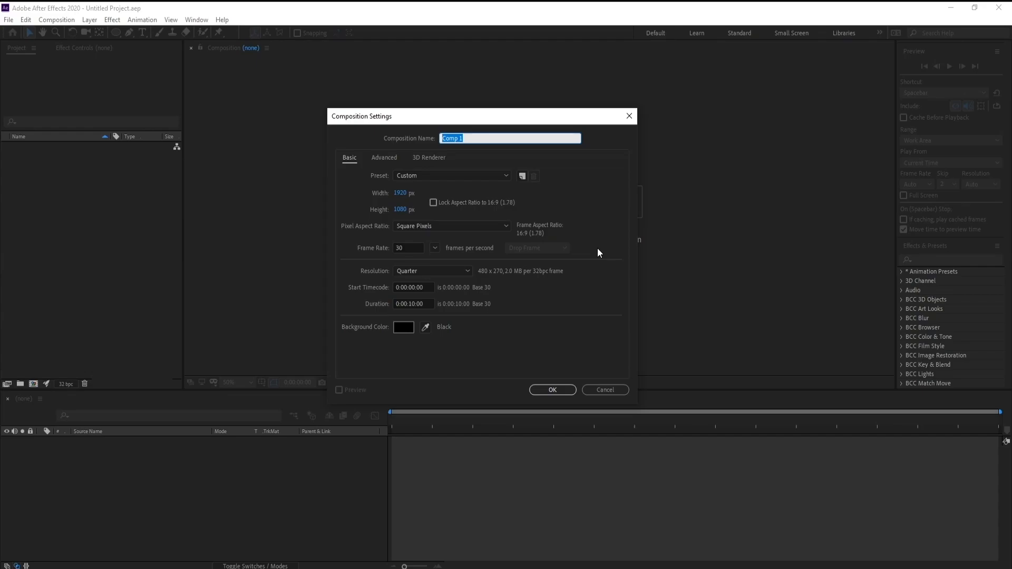
type("Master")
key("Return")
- Add a black 1920 x 1080 px solid layer named Particular to the Master composition
left_click(89, 20)
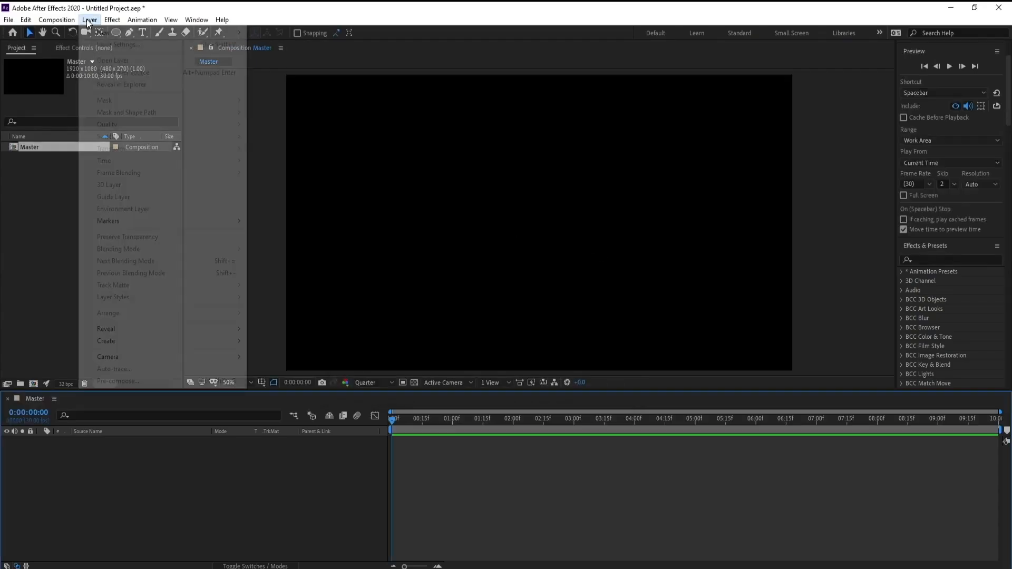
mouse_move(169, 31)
left_click(257, 44)
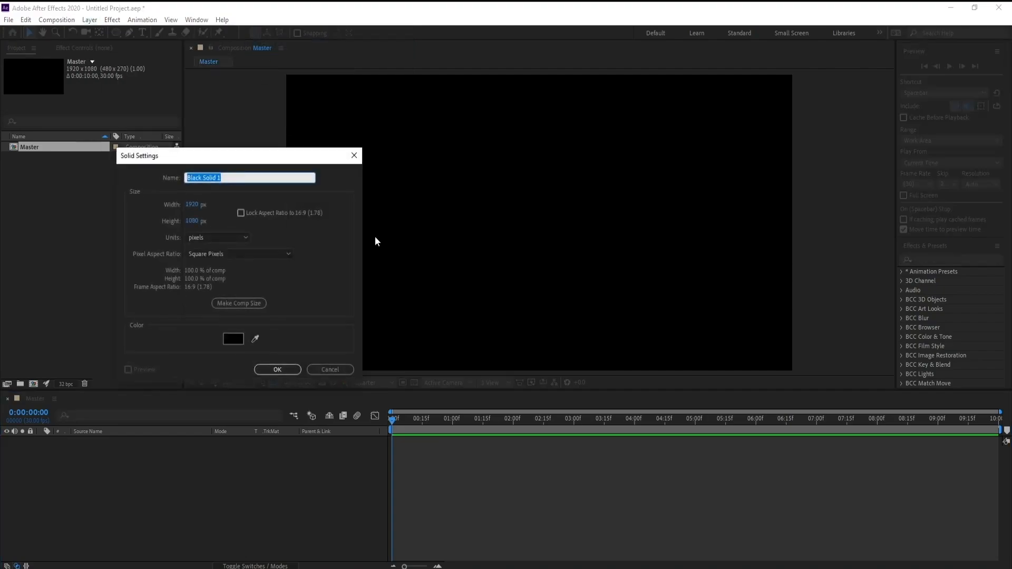
type("Particular")
key("Return")
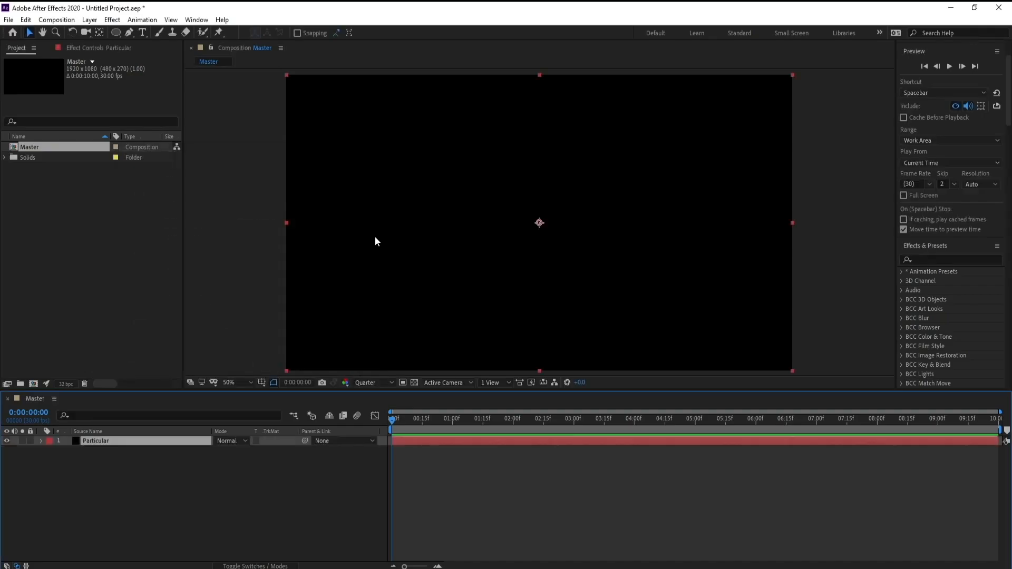
- Apply the RG Trapcode Particular effect to the Particular solid
left_click(112, 19)
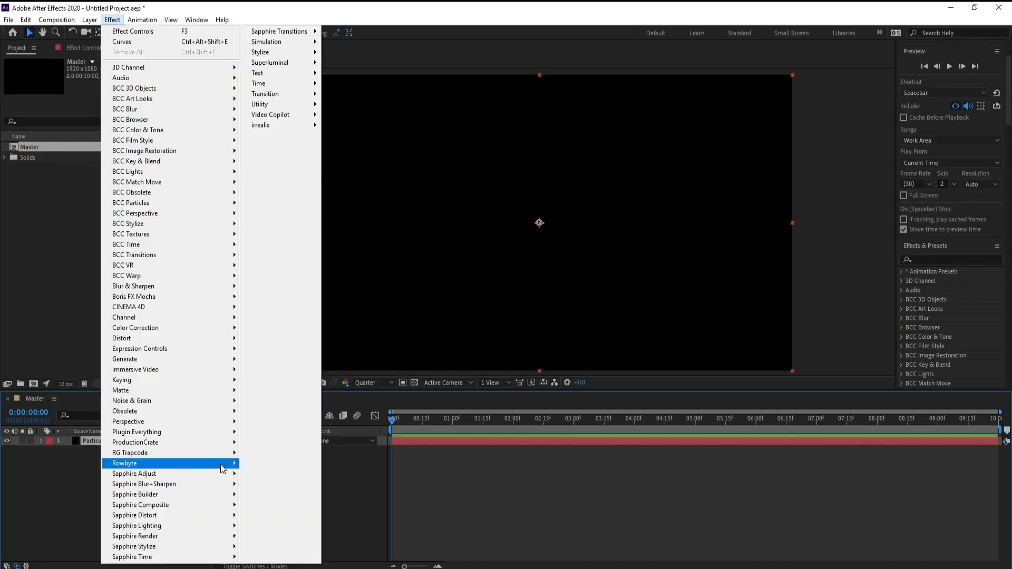
mouse_move(215, 458)
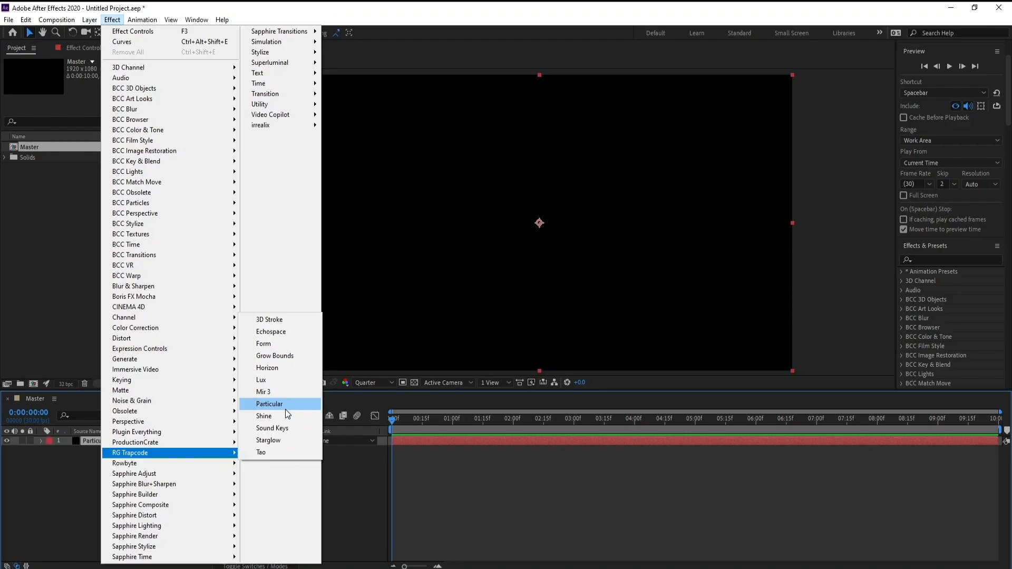
left_click(285, 406)
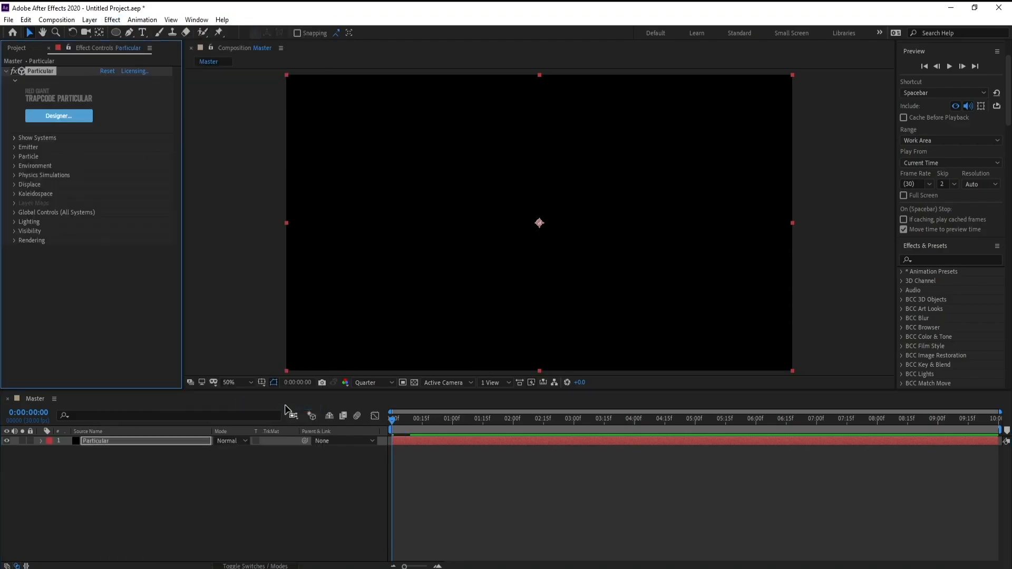
- Set the composition preview resolution to Full and scrub to about 3 seconds to check the emitted particles
left_click_drag(406, 416, 555, 421)
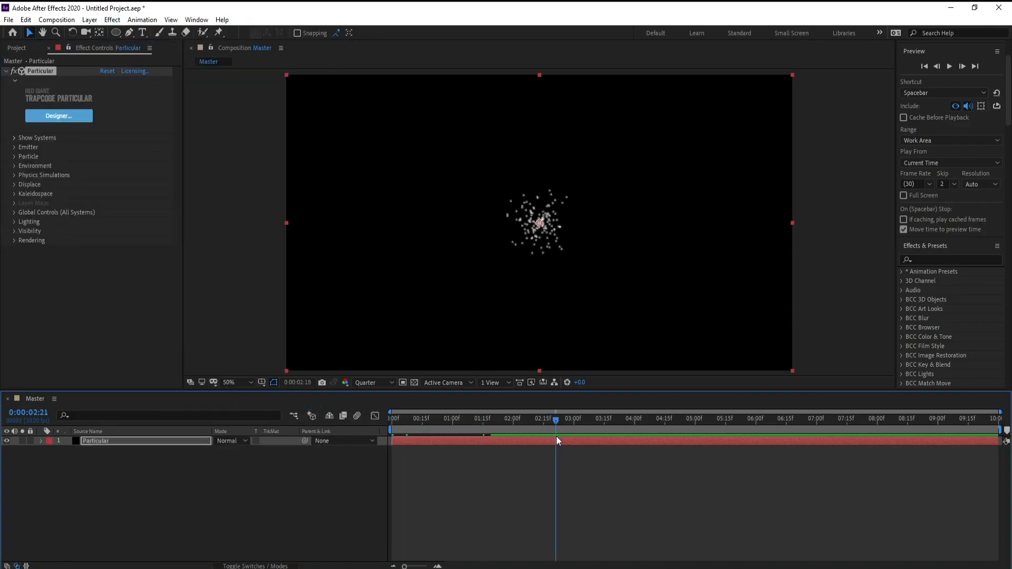
left_click(366, 381)
left_click(366, 407)
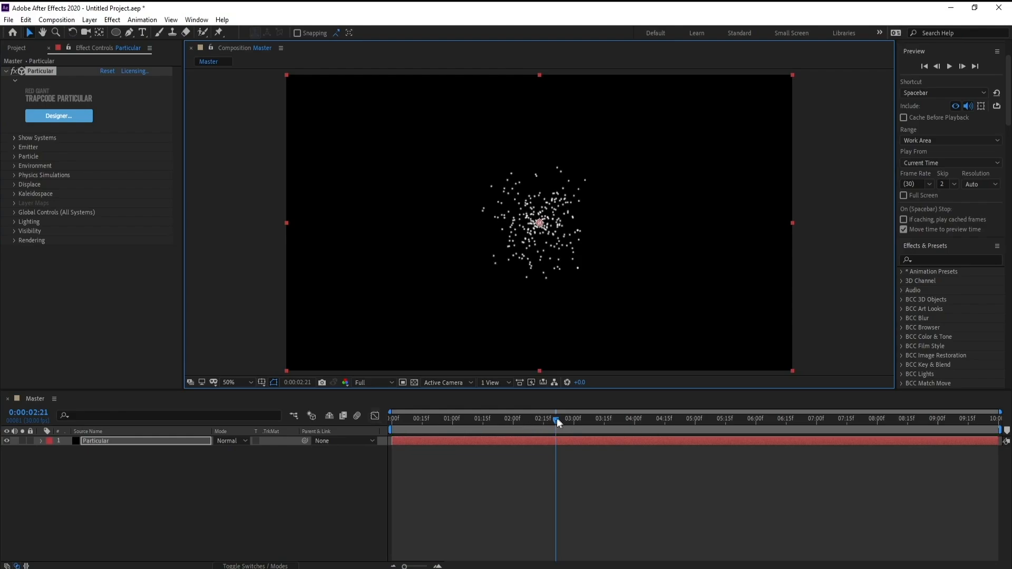
left_click_drag(557, 418, 588, 435)
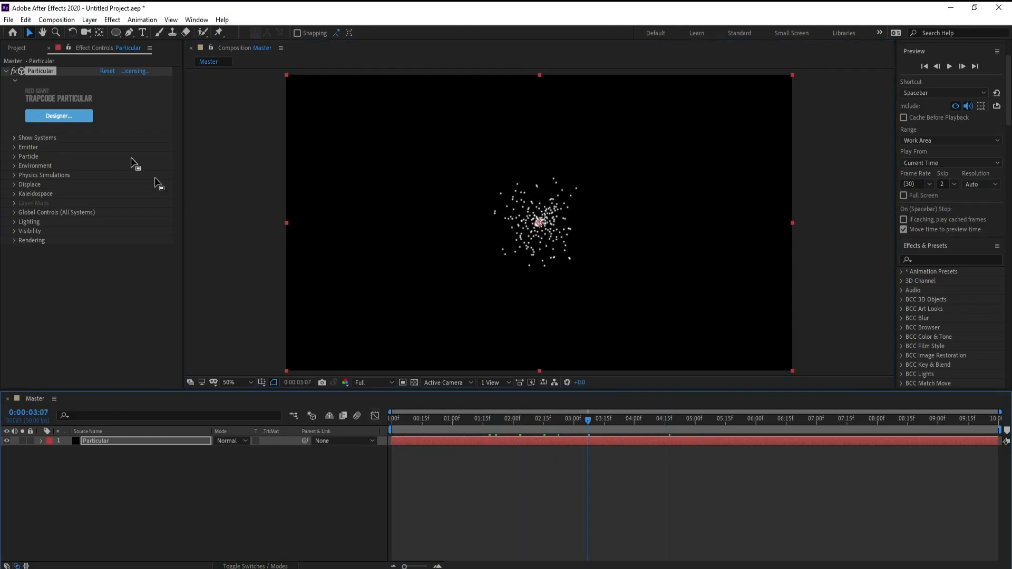
- Add a new camera layer to the composition with the default camera settings
left_click(89, 20)
mouse_move(103, 32)
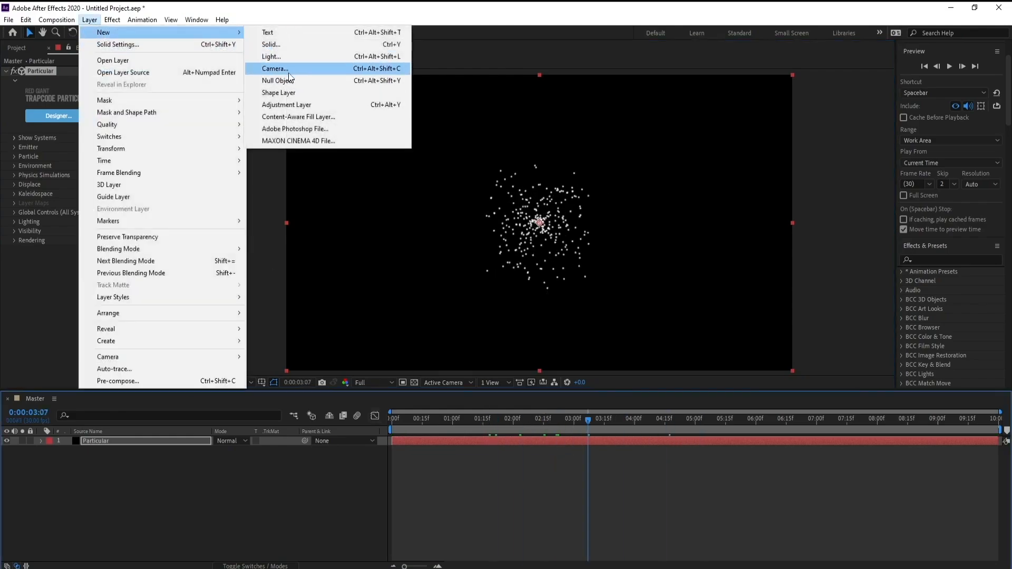
left_click(272, 68)
left_click(425, 346)
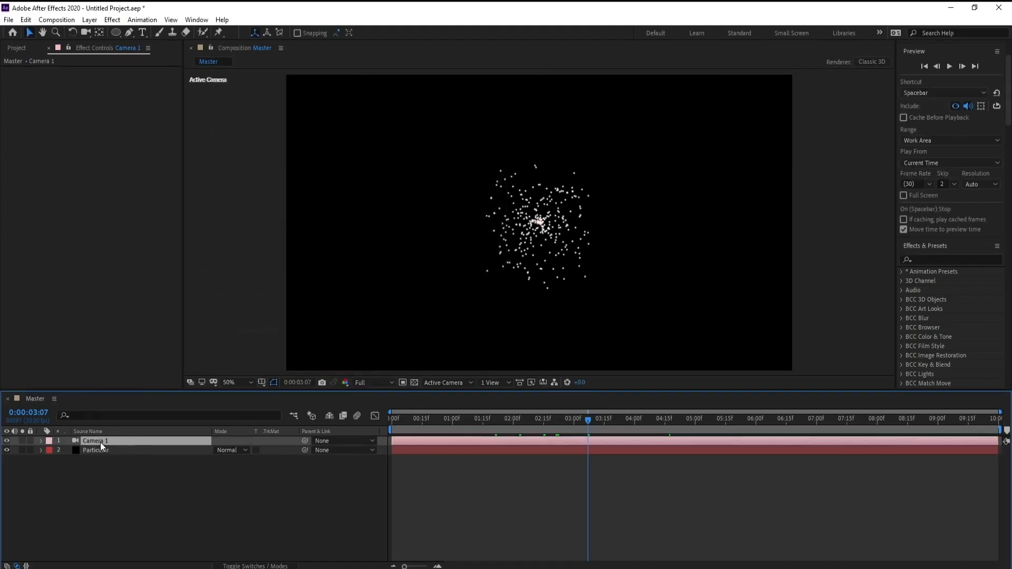
- Create an orbit null for the camera and move the current time to 0:00:02:16
right_click(100, 442)
mouse_move(182, 381)
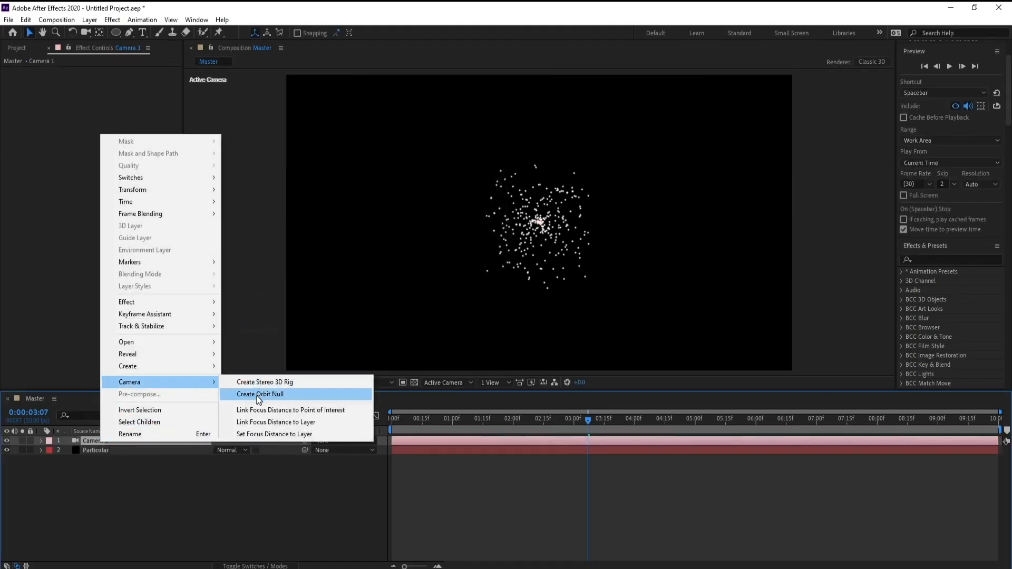
left_click(286, 397)
left_click_drag(588, 424, 546, 430)
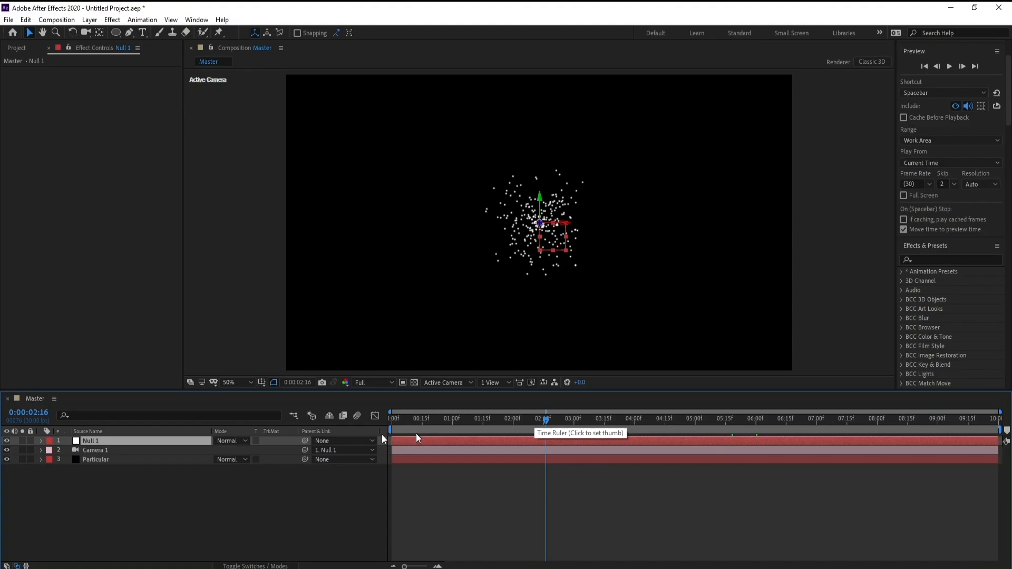
- Set the Particular layer's Emitter Type to Box and its Emitter Behavior to Dynamic Form
left_click(91, 458)
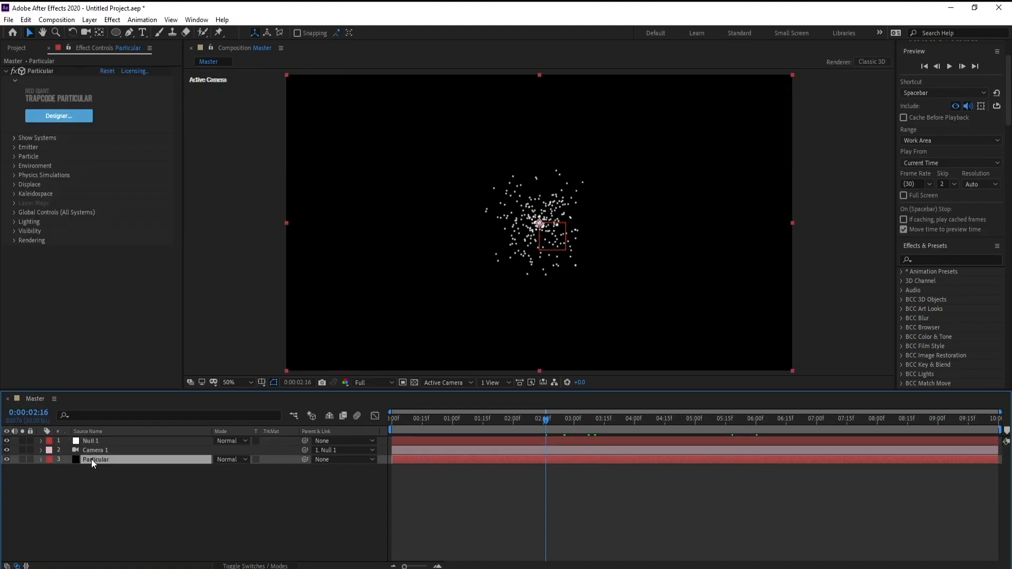
left_click(14, 147)
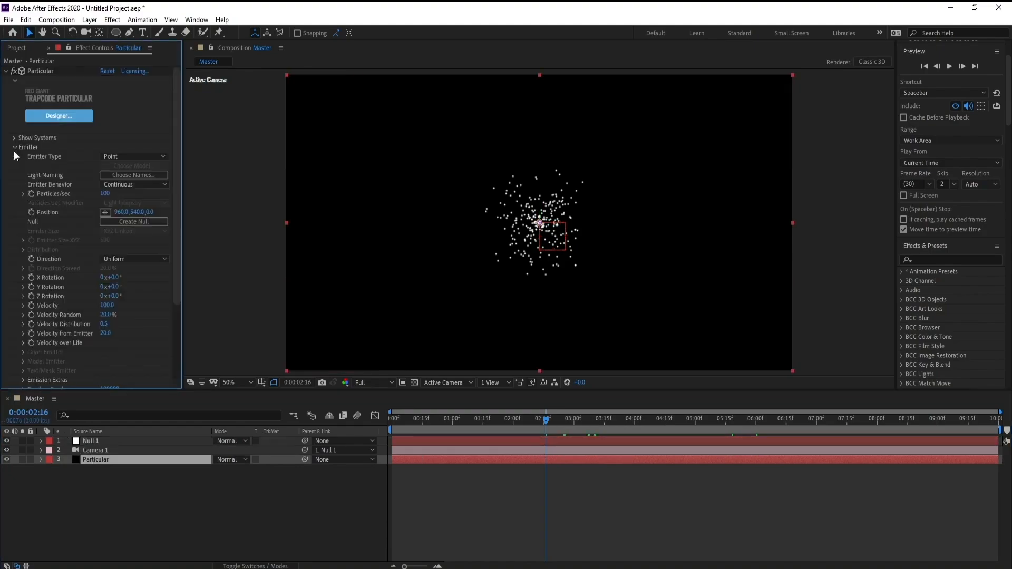
left_click_drag(182, 170, 235, 173)
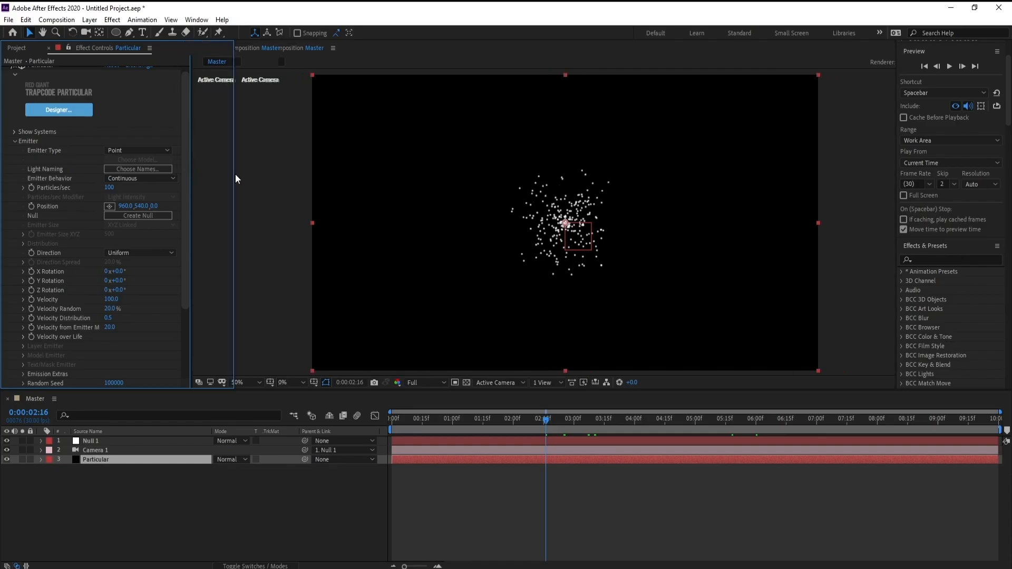
left_click(163, 153)
left_click(167, 176)
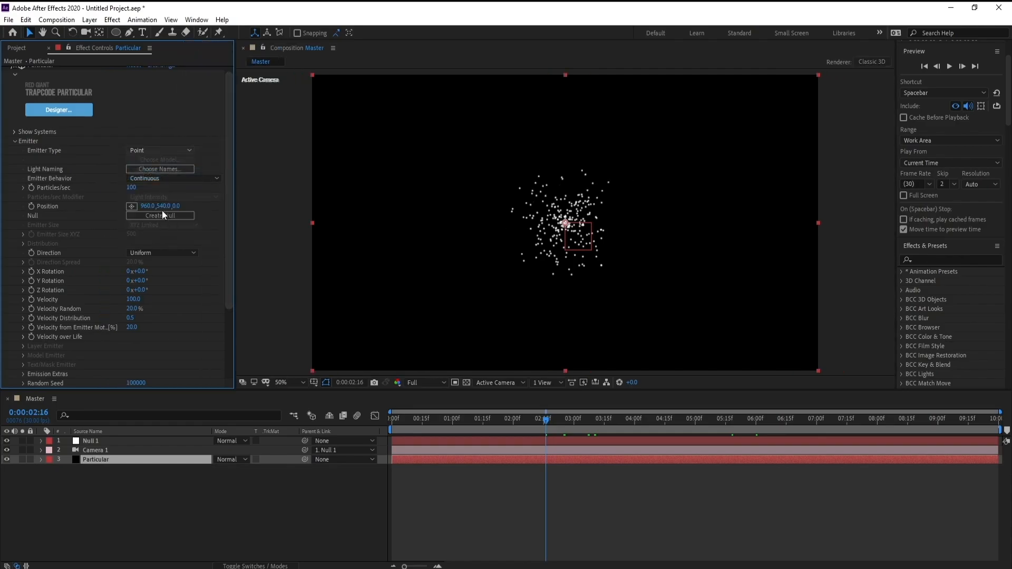
left_click(173, 179)
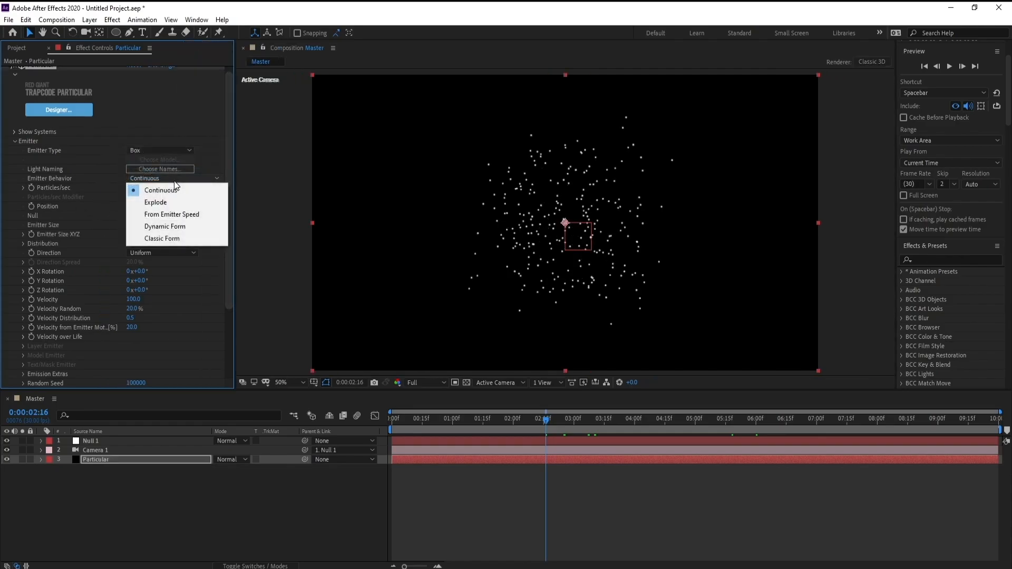
left_click(182, 226)
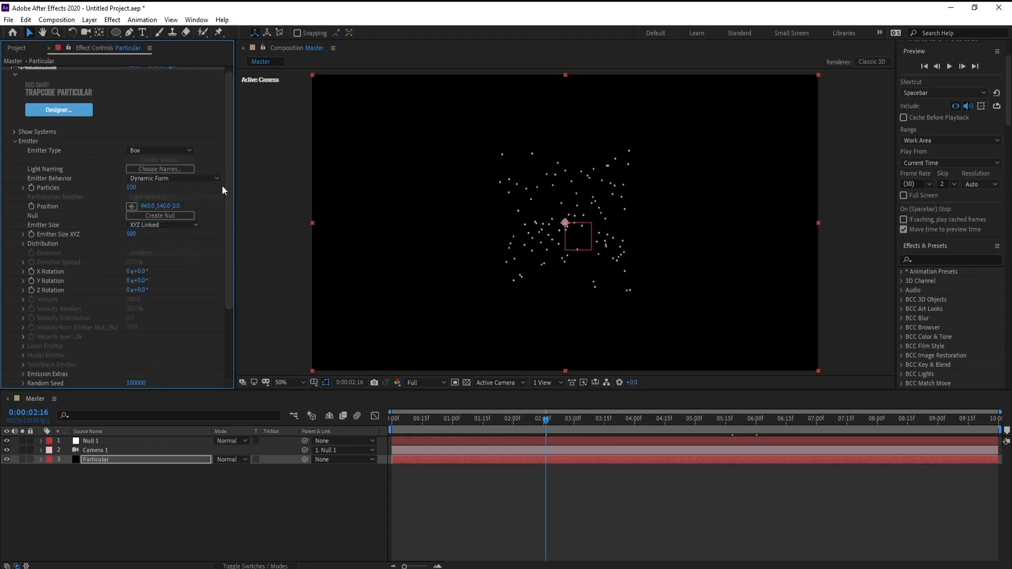
- Switch the Emitter Size to XYZ Individual and set X to 1920, Y to 10 and Z to 1920
scroll(229, 185, "up", 1)
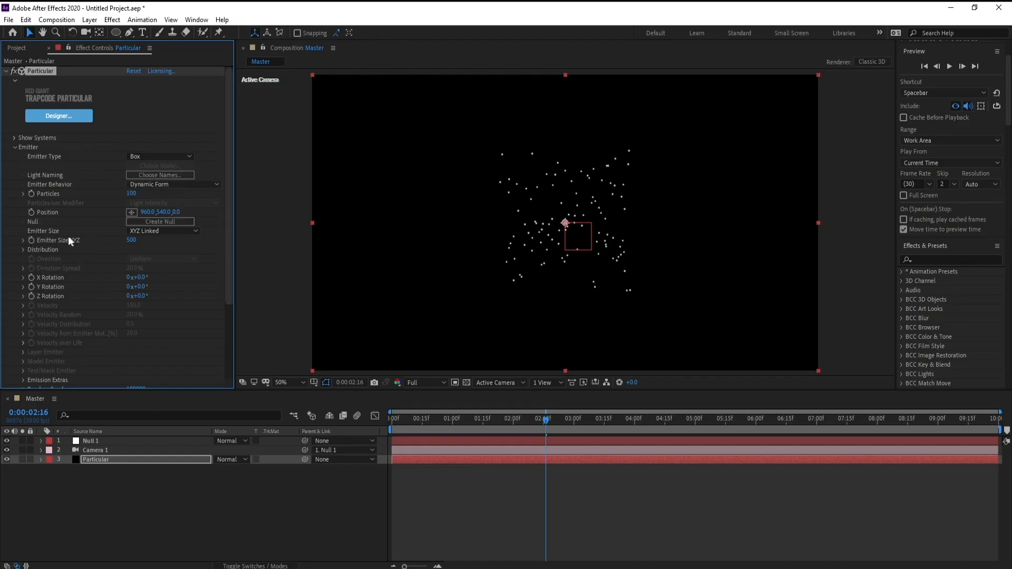
left_click(158, 232)
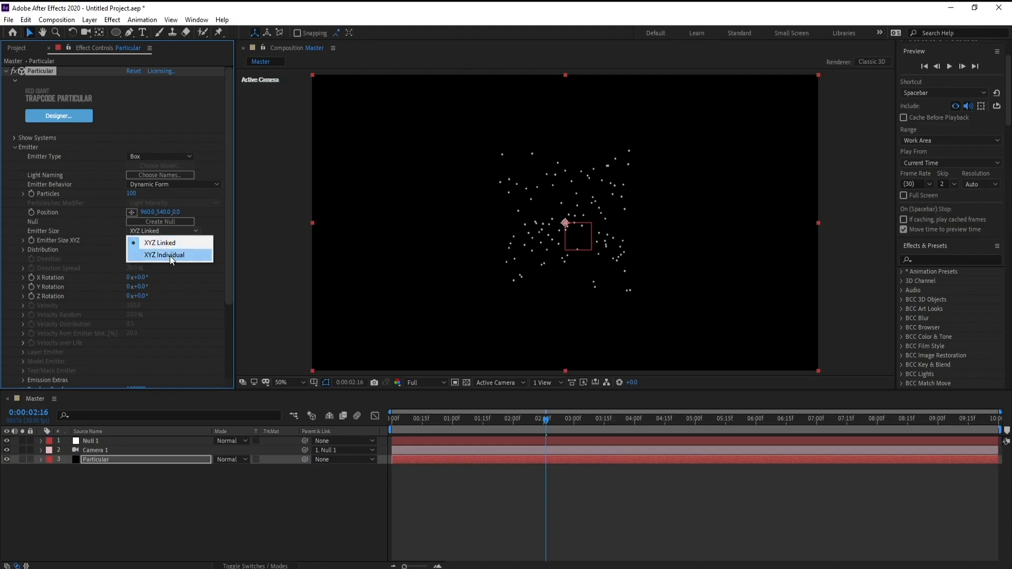
left_click(170, 255)
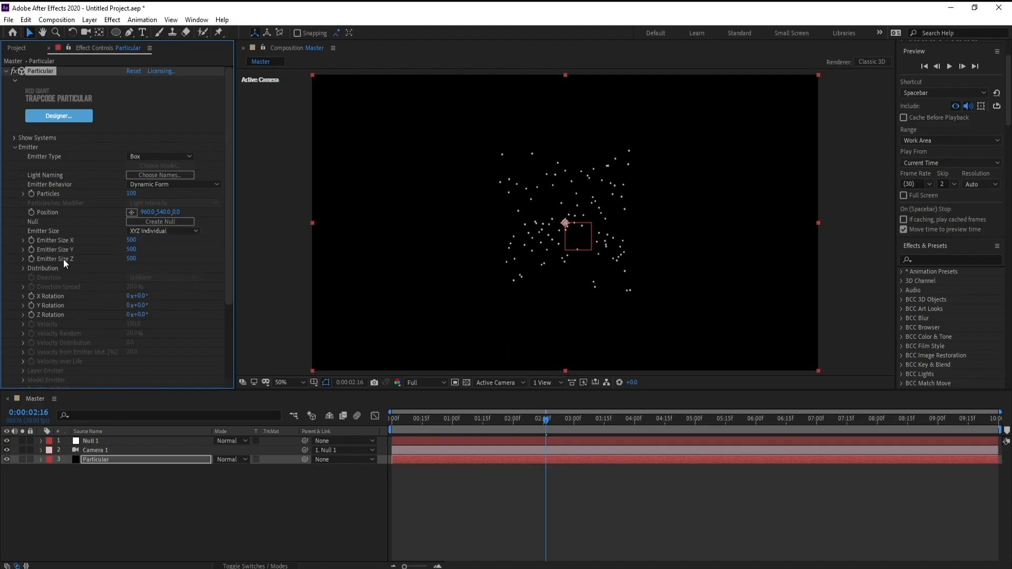
left_click(131, 241)
type("1920")
left_click(131, 259)
type("1920")
left_click(132, 249)
type("10")
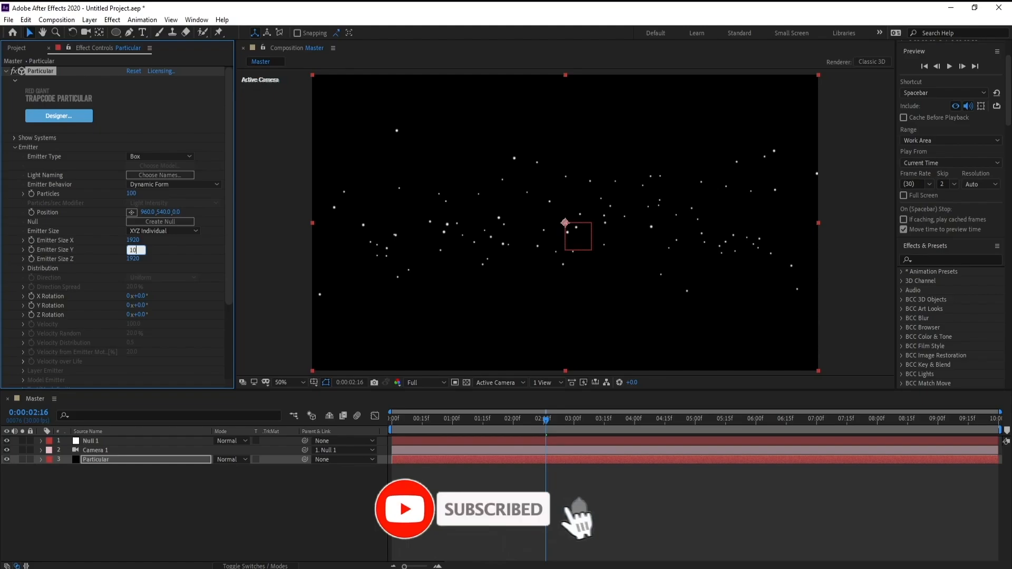
key("Return")
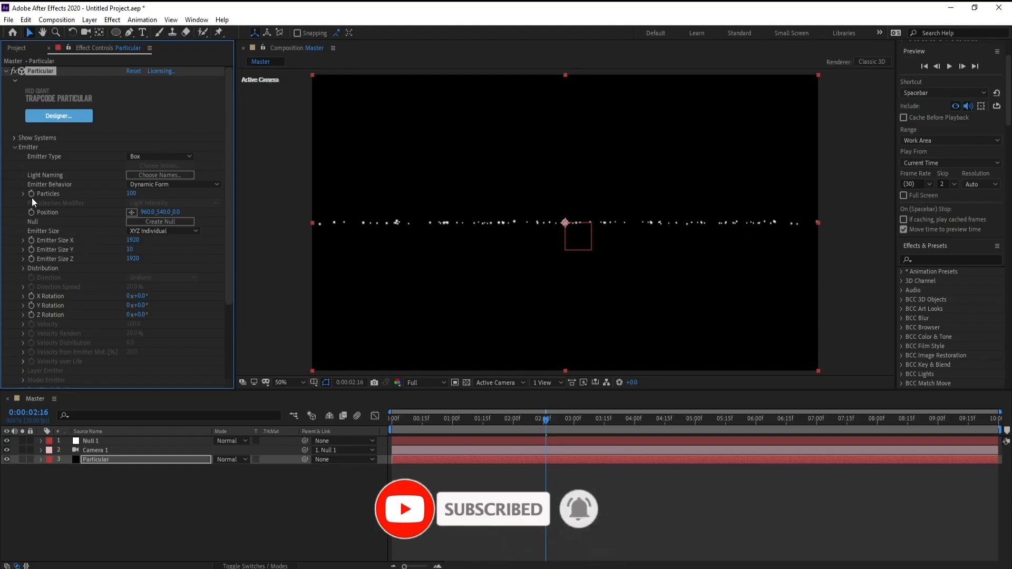
- Set the emitter's number of particles to 100000
left_click(132, 193)
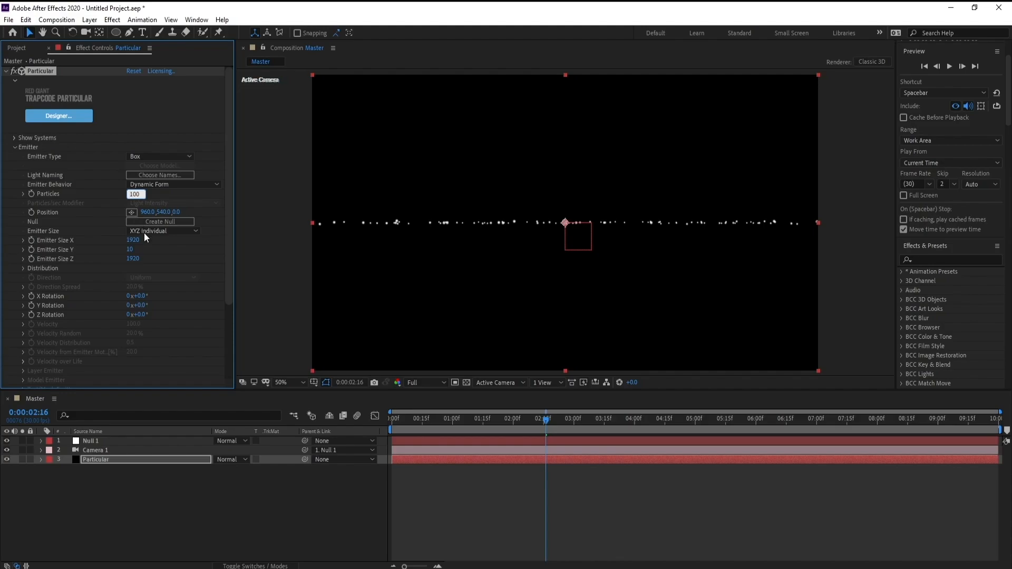
type("100000")
key("Return")
- Collapse the Emitter settings and set the particle Size to 2 in the Particle settings
left_click(13, 147)
left_click(14, 157)
scroll(14, 159, "down", 2)
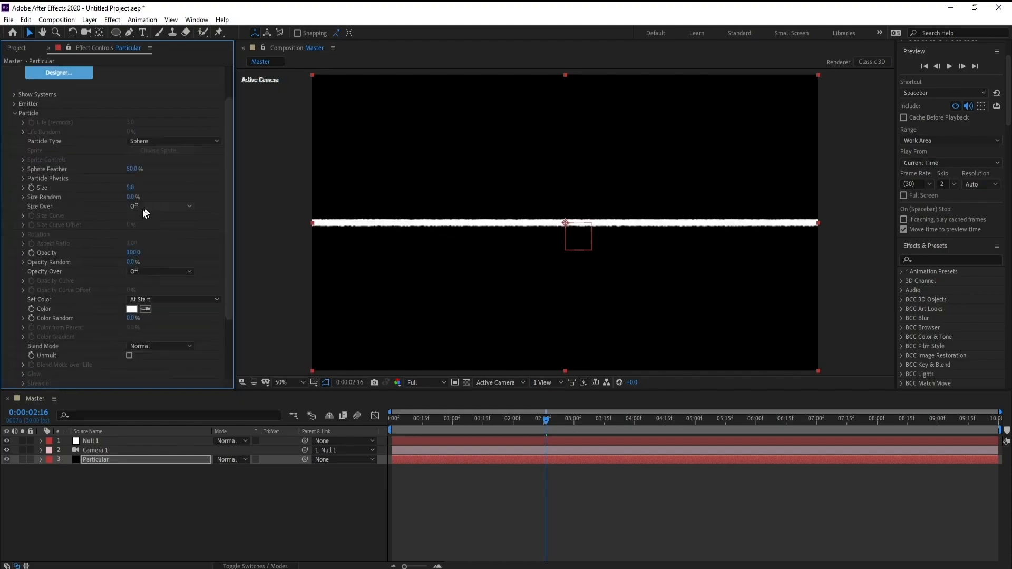
left_click(133, 188)
type("2")
key("Return")
- Set the particles' Set Color to Random from Gradient and apply the white-cyan-blue preset to the Color Gradient
left_click(196, 300)
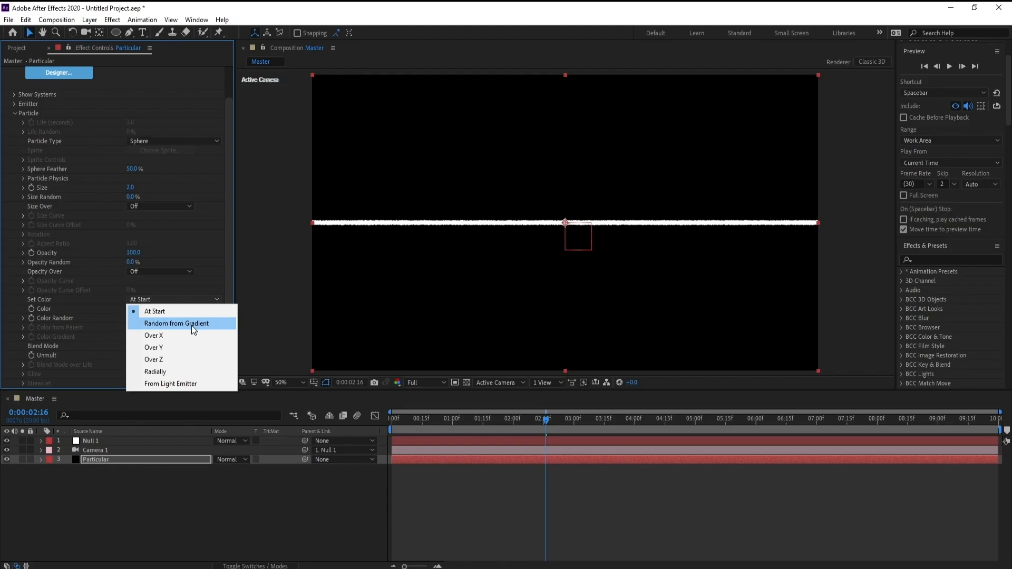
left_click(191, 325)
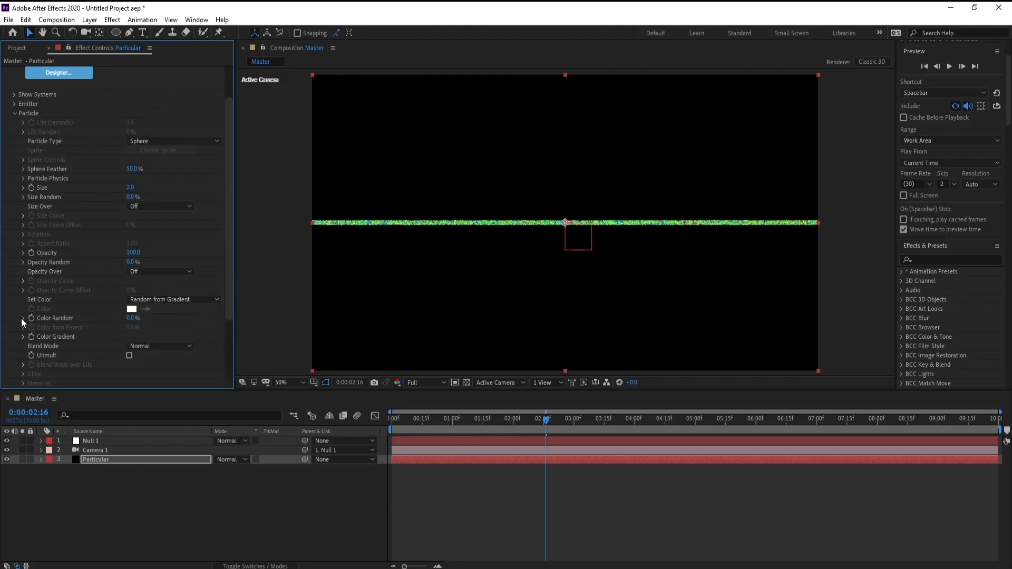
left_click(24, 336)
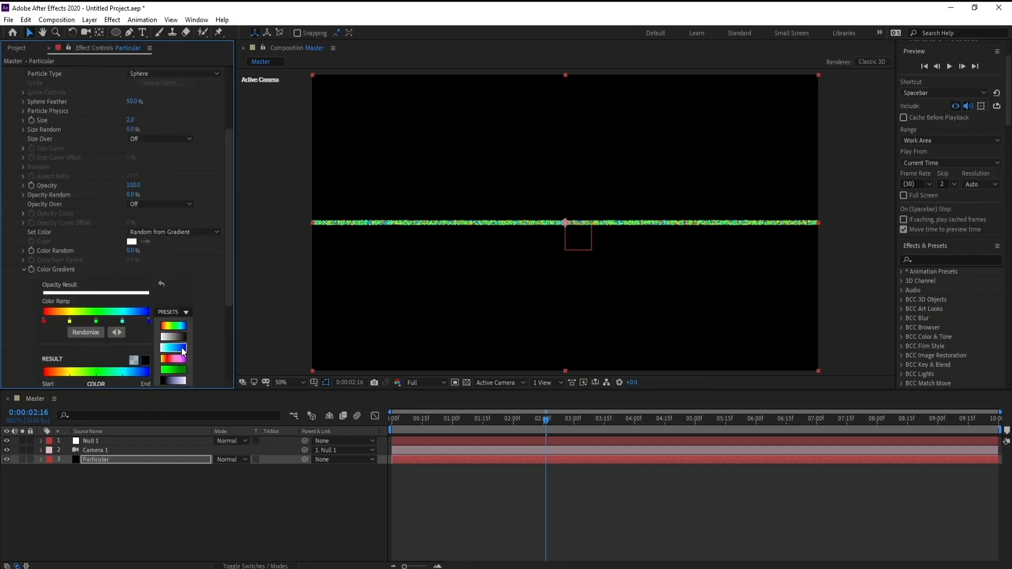
left_click(181, 347)
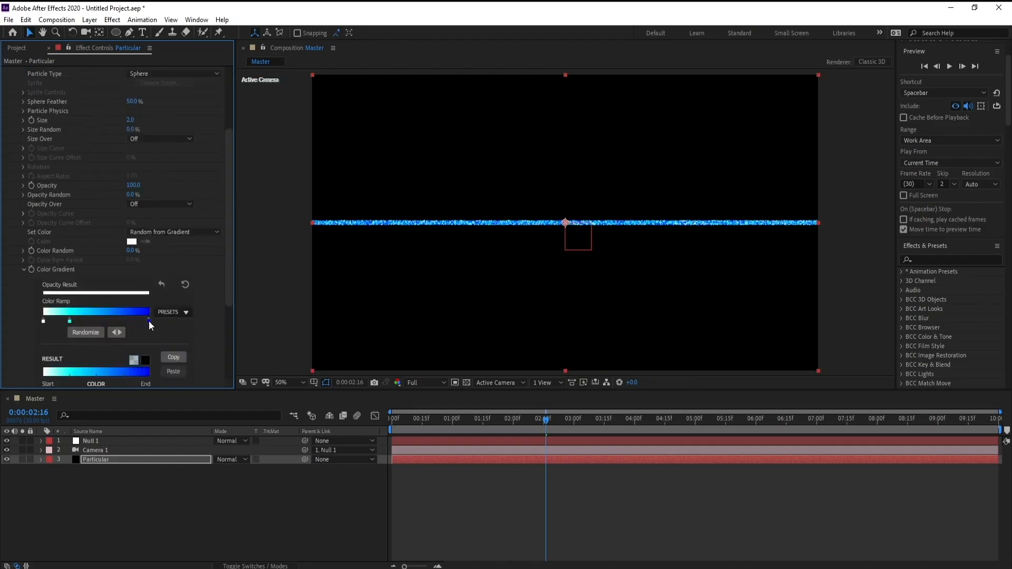
- Add a purple stop near the end of the color ramp and shift the blue stop inward to make room for it
left_click_drag(148, 321, 116, 321)
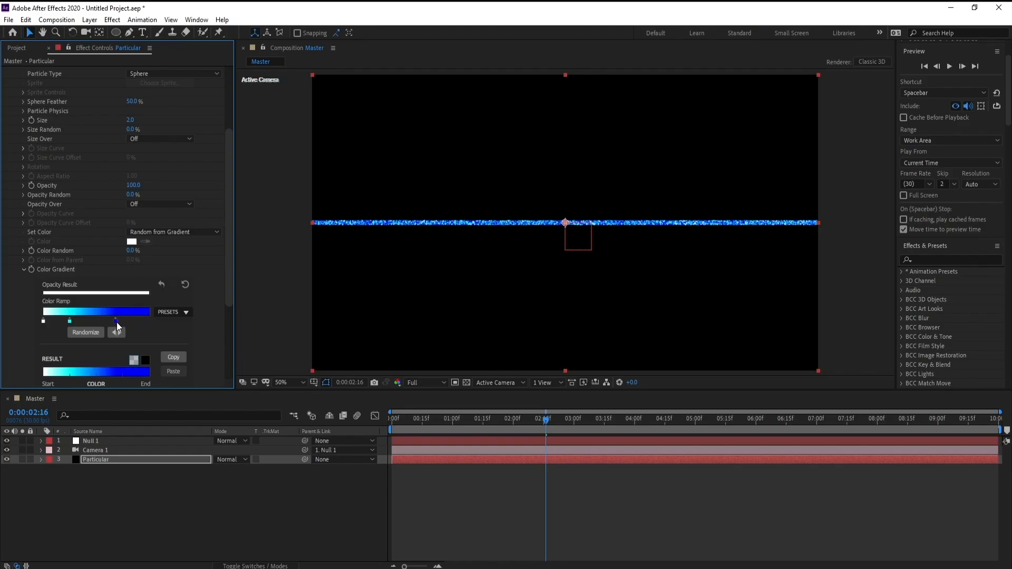
double_click(144, 316)
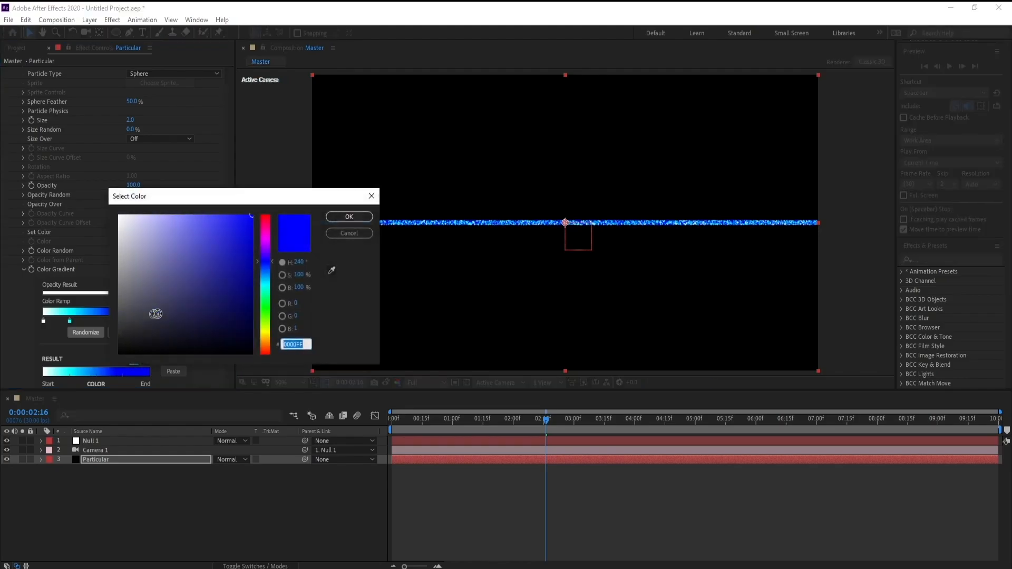
left_click(266, 237)
left_click_drag(265, 242, 266, 250)
left_click(333, 218)
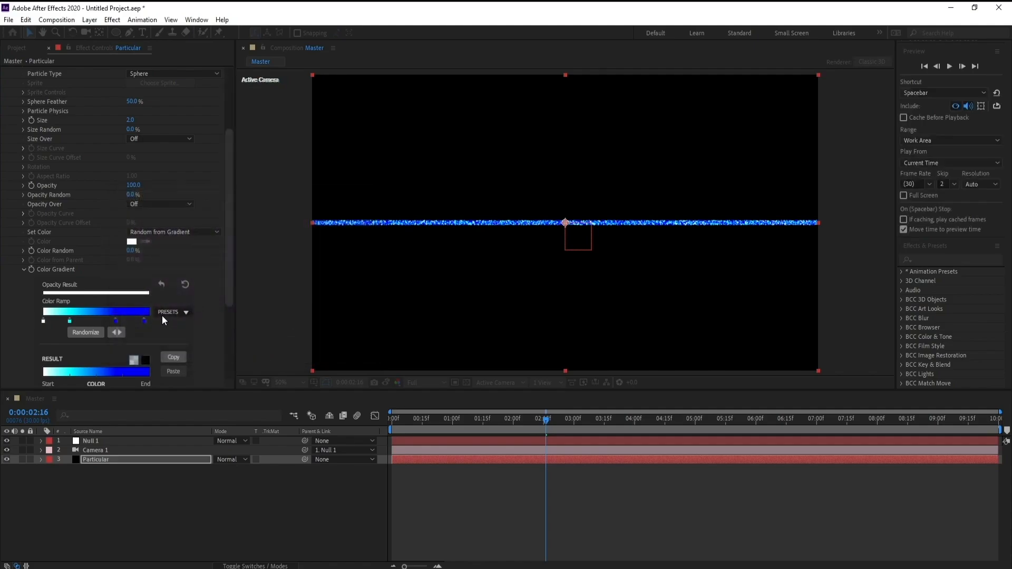
mouse_move(117, 321)
left_mouse_down()
mouse_move(105, 321)
mouse_move(127, 321)
left_mouse_up()
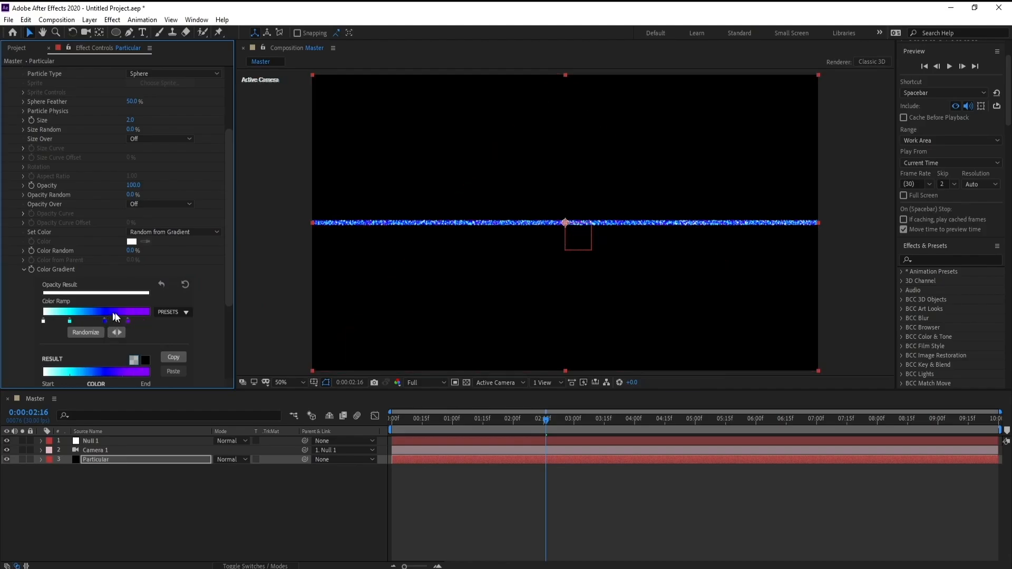
- Set the X Rotation of Null 1 to -90° and collapse the layer's properties
left_click(92, 443)
left_click(41, 441)
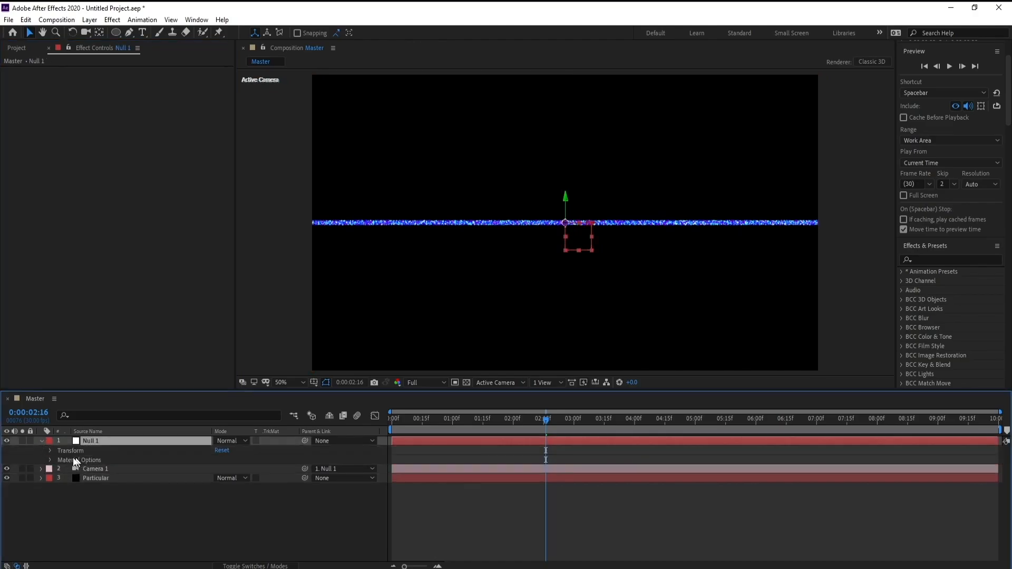
left_click(50, 451)
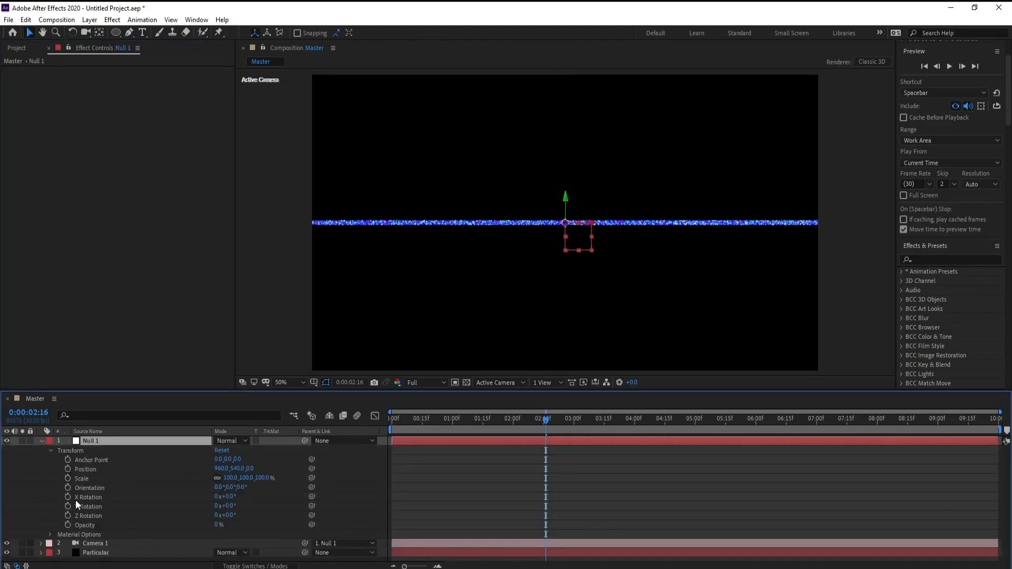
left_click(232, 497)
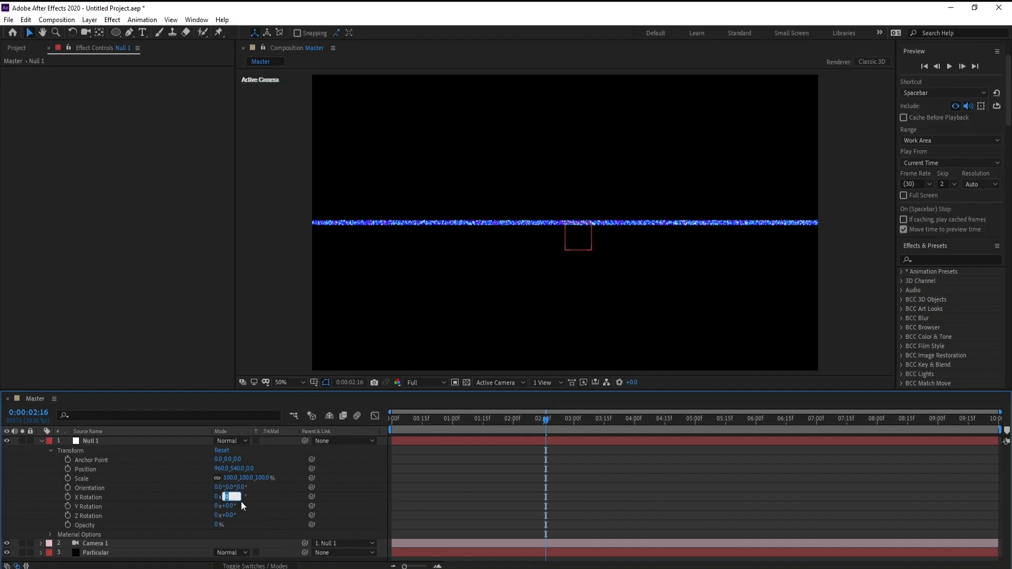
type("-90")
key("Return")
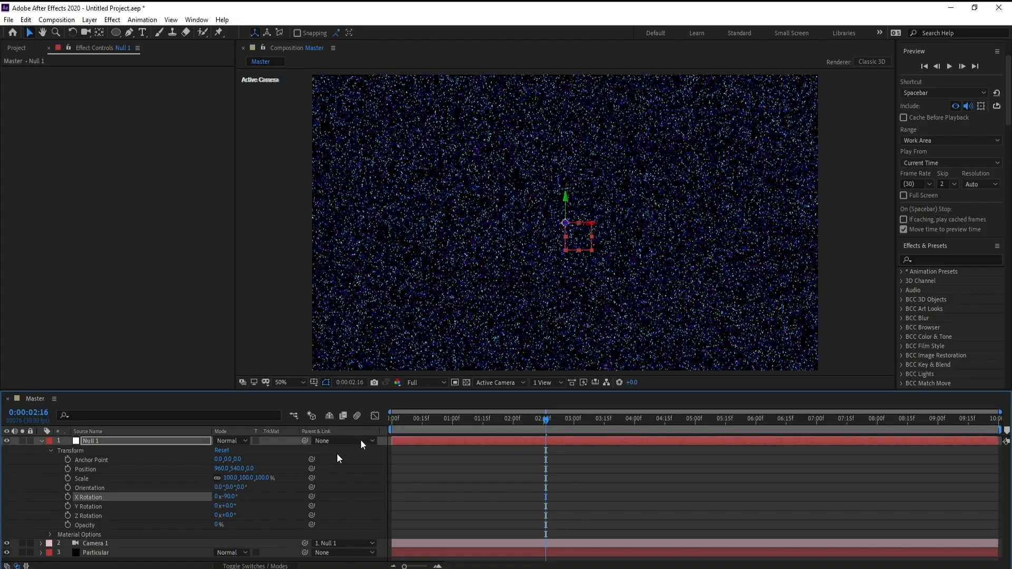
left_click(41, 443)
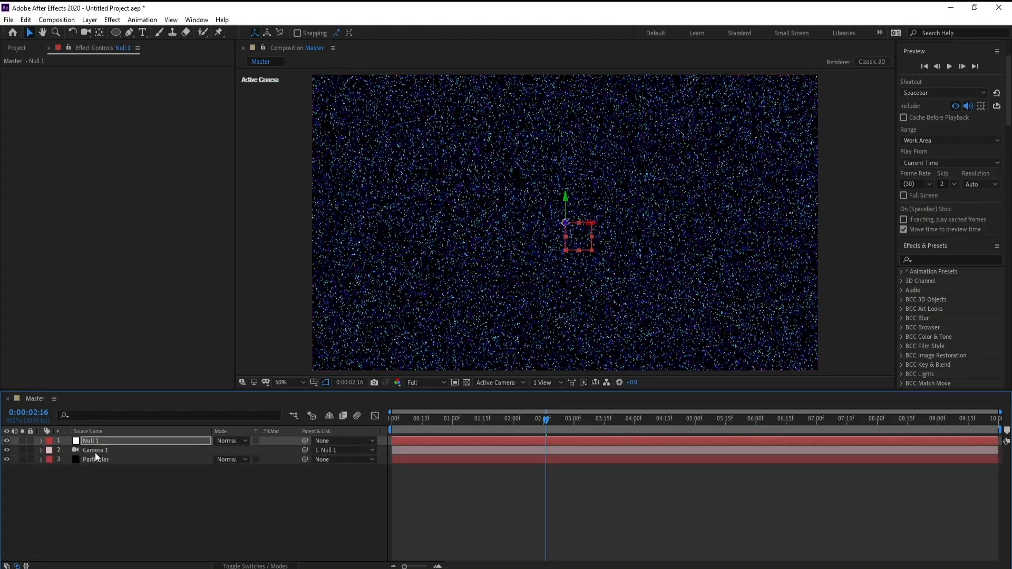
- Set the Z position of Camera 1 to -5000 and collapse the layer's properties
left_click(42, 450)
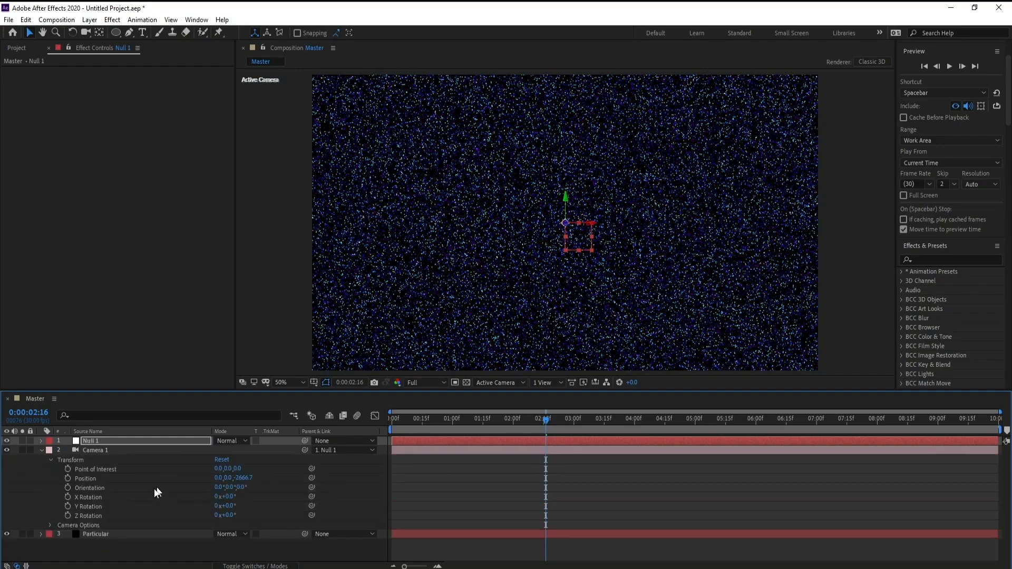
left_click_drag(243, 478, 241, 483)
left_click(240, 480)
type("-")
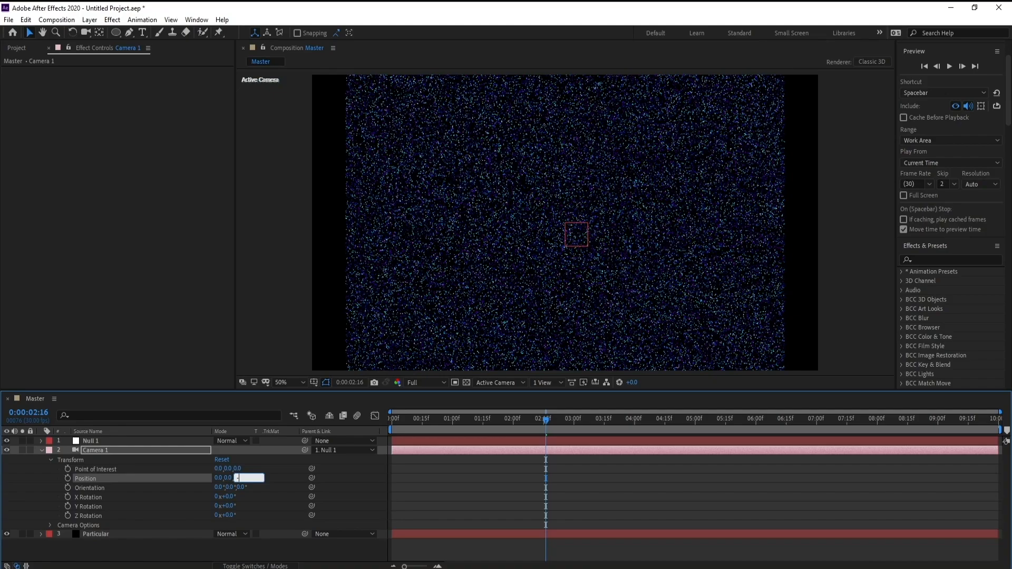
type("5000")
key("Return")
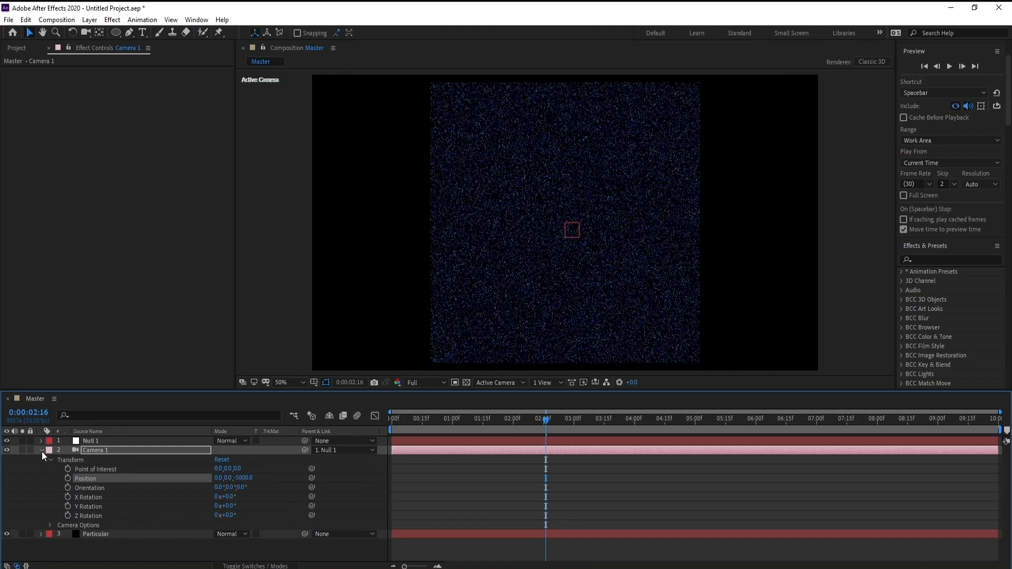
left_click(42, 451)
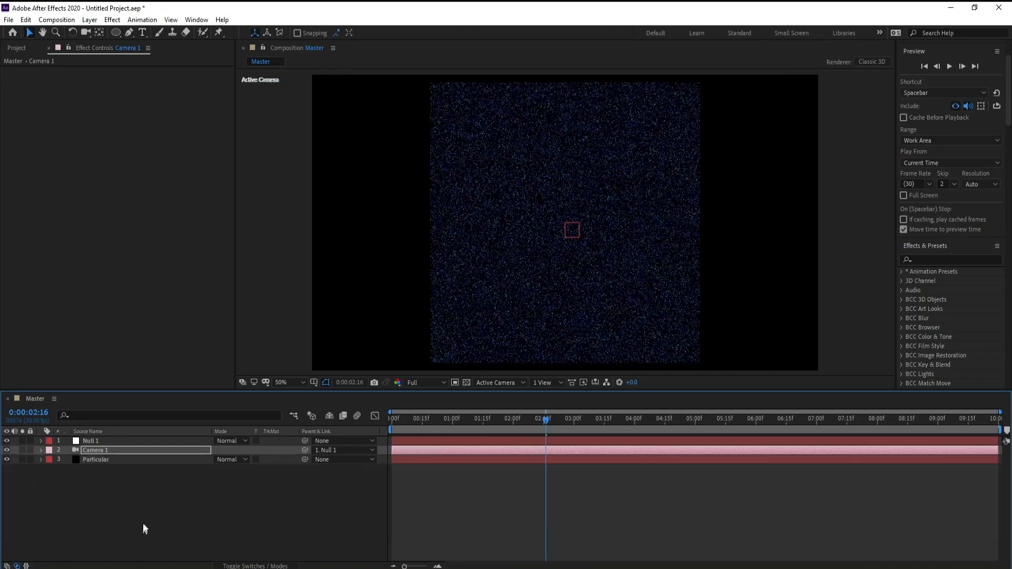
- Collapse the Particular layer's Particle settings and expand the Size group within its Layer Maps settings
left_click(103, 460)
left_click(15, 156)
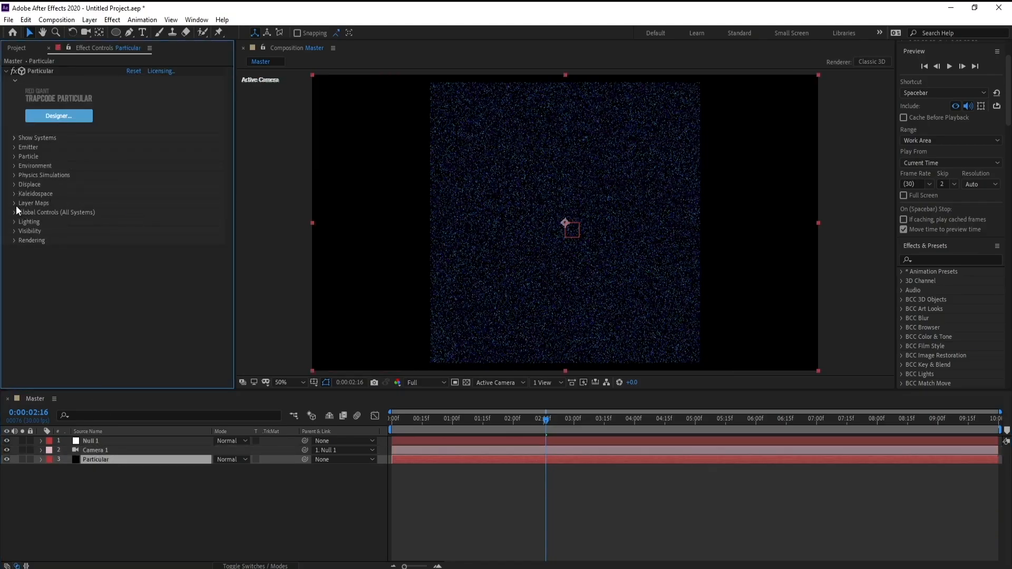
left_click(13, 204)
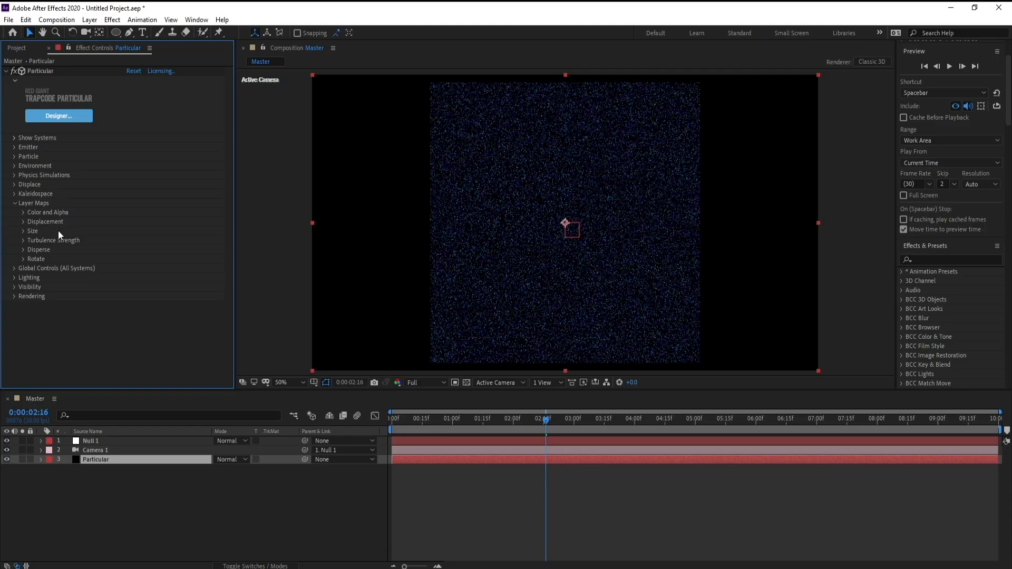
left_click(23, 231)
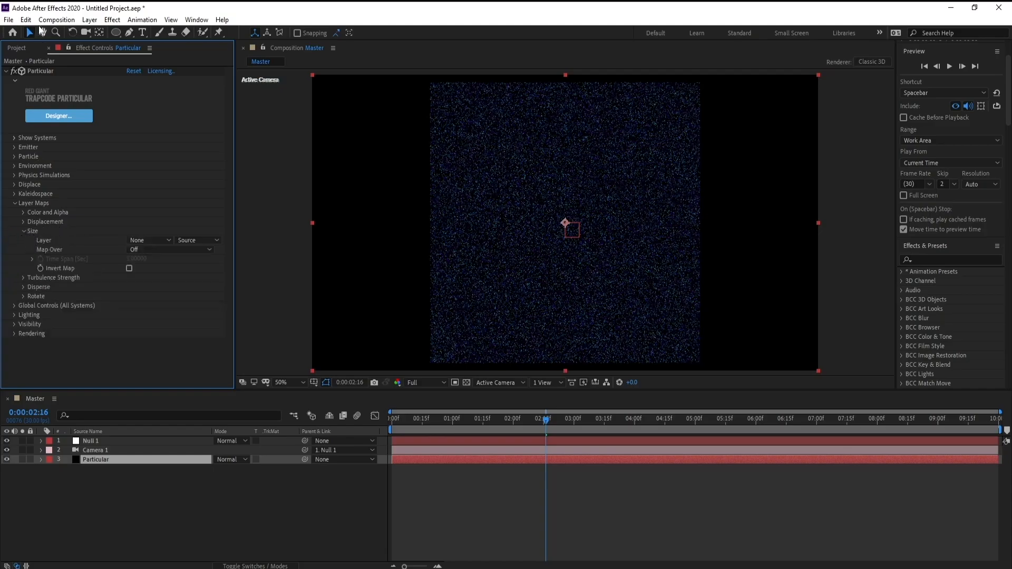
- Create a new composition named Layer Maps Size with a height of 1920 px
left_click(56, 19)
left_click(66, 29)
left_click_drag(416, 122, 431, 121)
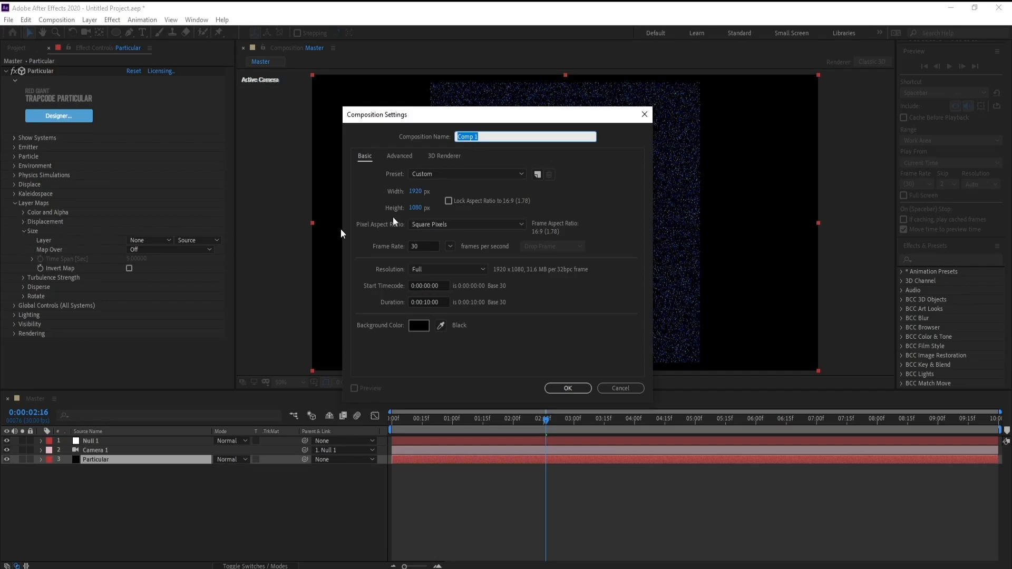
type("Layer Maps Size")
left_click(416, 209)
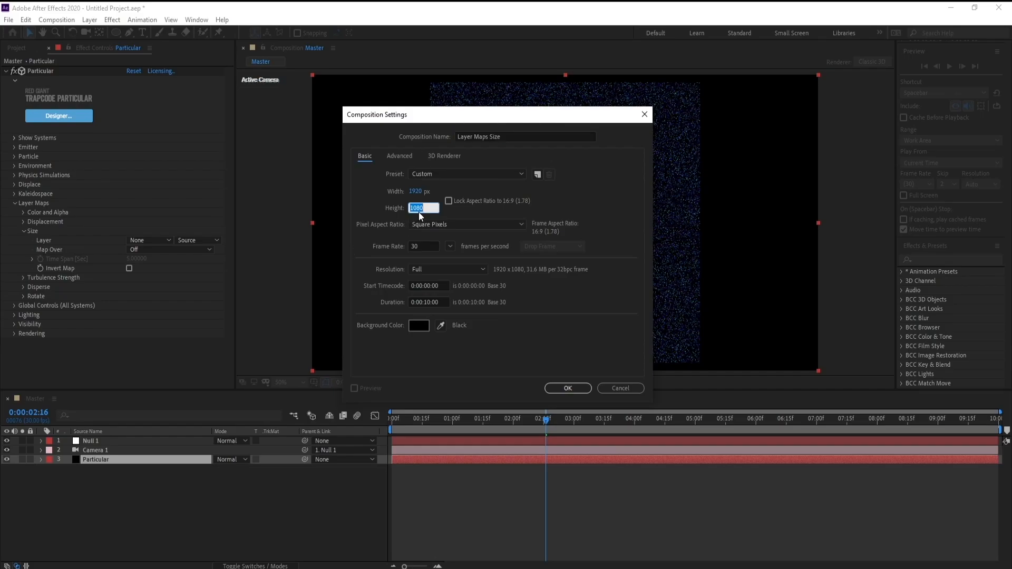
type("1920")
left_click(570, 389)
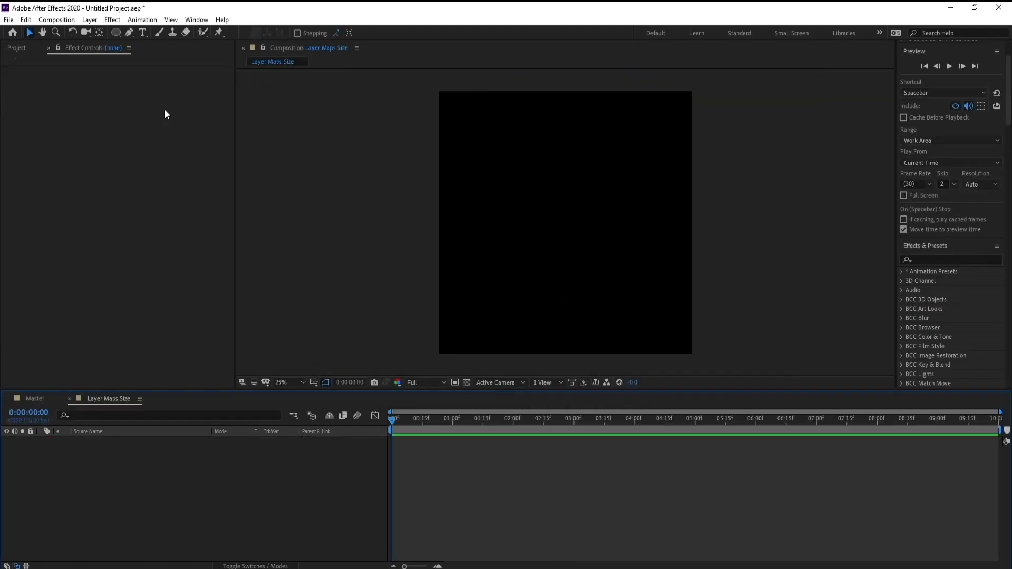
- Add a white solid layer to the Layer Maps Size composition
left_click(89, 19)
mouse_move(103, 32)
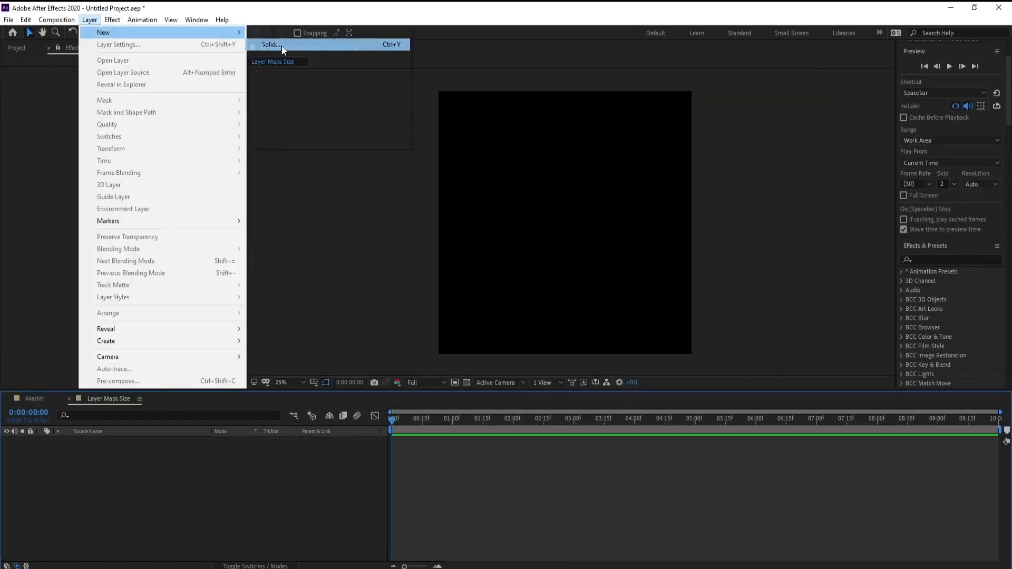
left_click(283, 46)
left_click(232, 340)
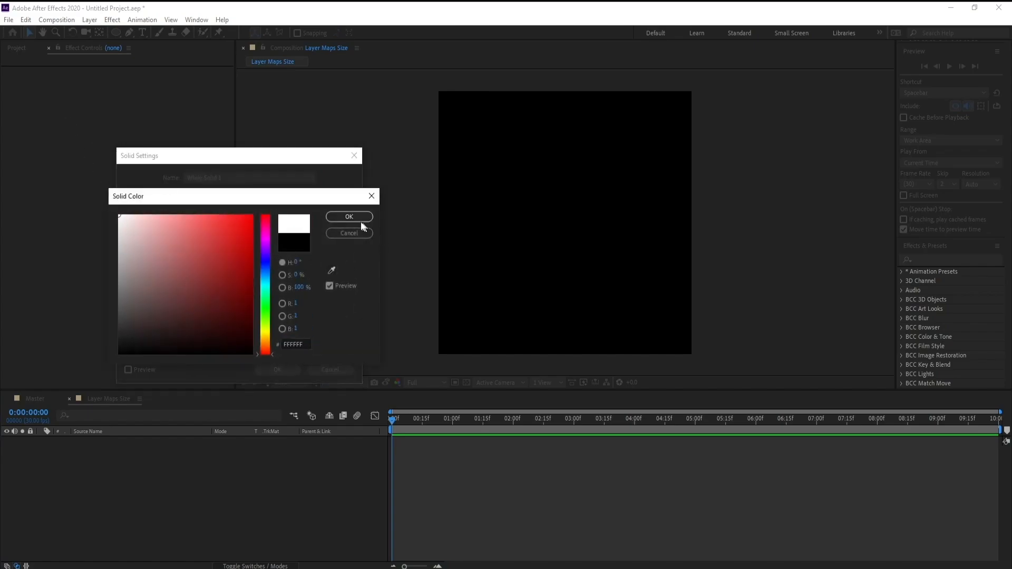
left_click(358, 218)
left_click(292, 367)
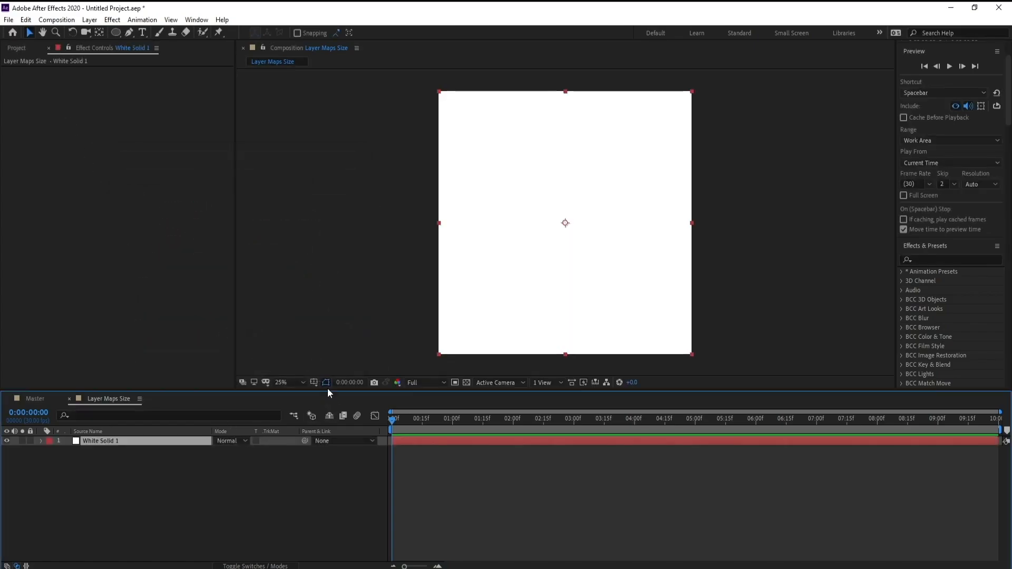
- Show the Title/Action Safe guides and draw a closed petal-shaped Pen tool mask between the white solid's top and centre
left_click(313, 383)
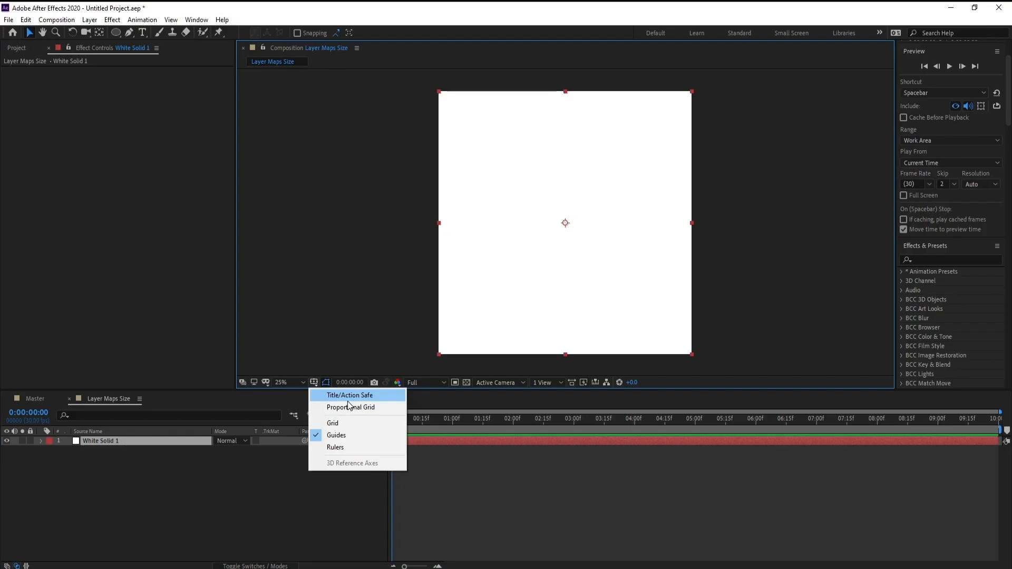
left_click(348, 400)
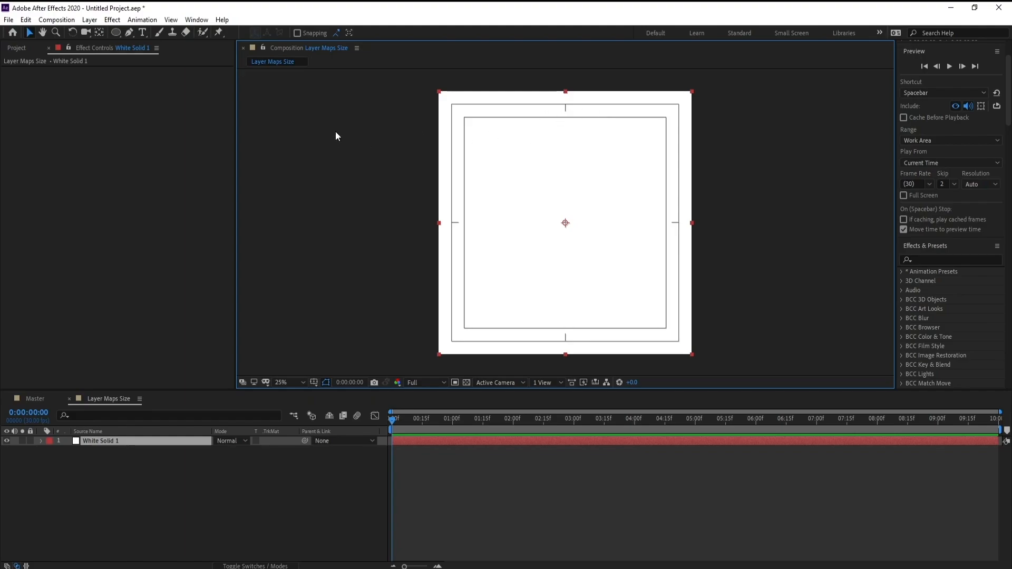
left_click(129, 34)
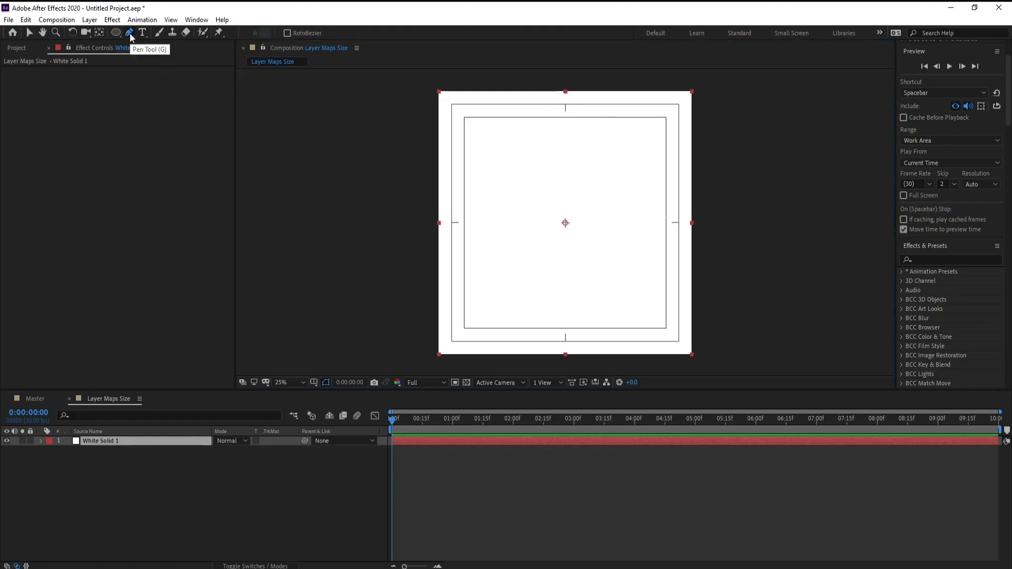
left_click_drag(560, 107, 568, 107)
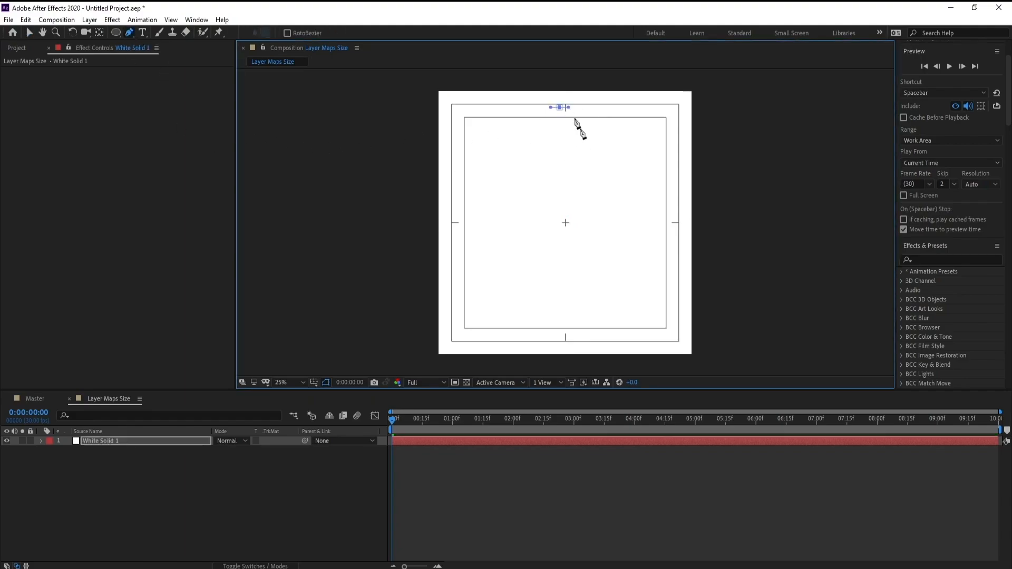
left_click_drag(596, 165, 595, 168)
left_click_drag(575, 214, 566, 220)
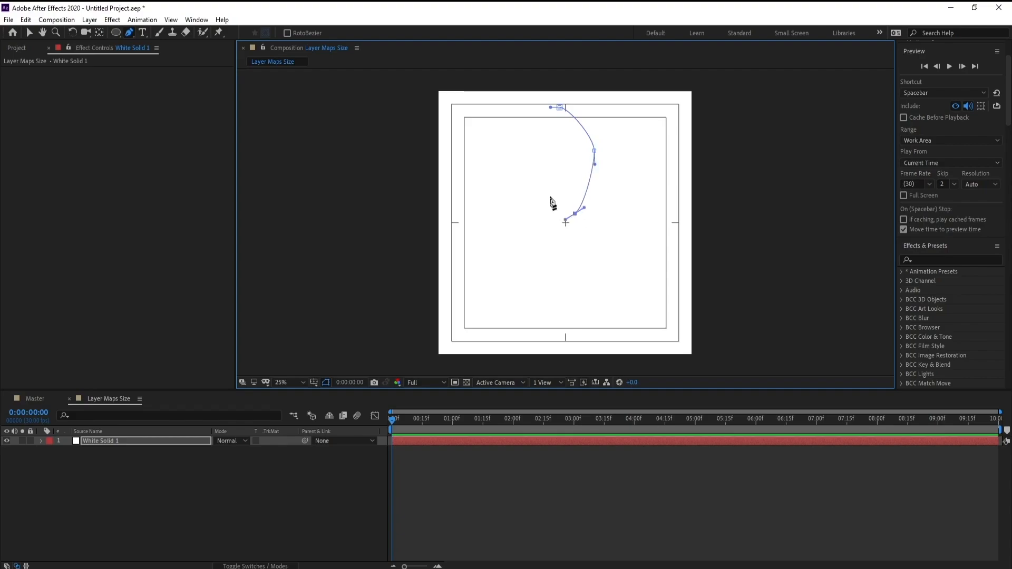
left_click_drag(555, 180, 558, 170)
left_click(560, 107)
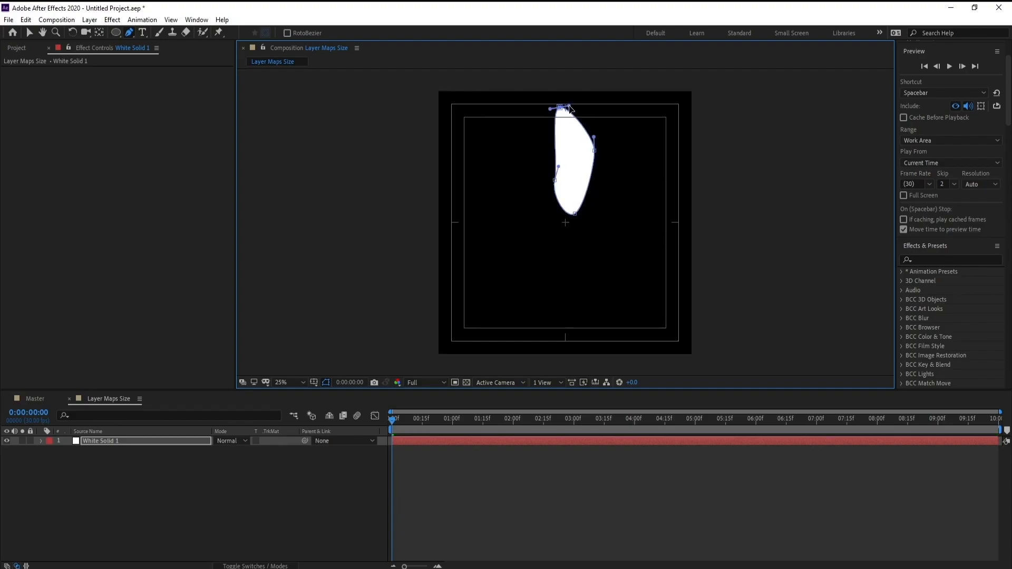
- Reshape the petal mask by moving its side points and bringing its lower tip to the composition's centre
left_click_drag(553, 180, 598, 174)
left_click_drag(574, 214, 566, 224)
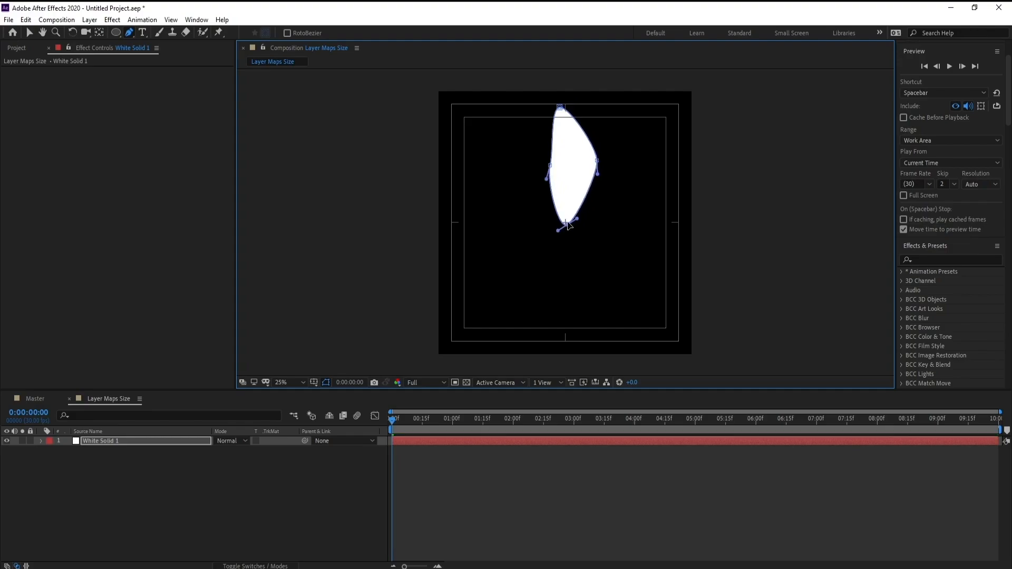
left_click_drag(548, 165, 592, 166)
left_click_drag(575, 112, 548, 165)
- Draw a second closed petal-shaped mask on the white solid, from near the right safe margin to just below the centre
left_click_drag(661, 228, 661, 235)
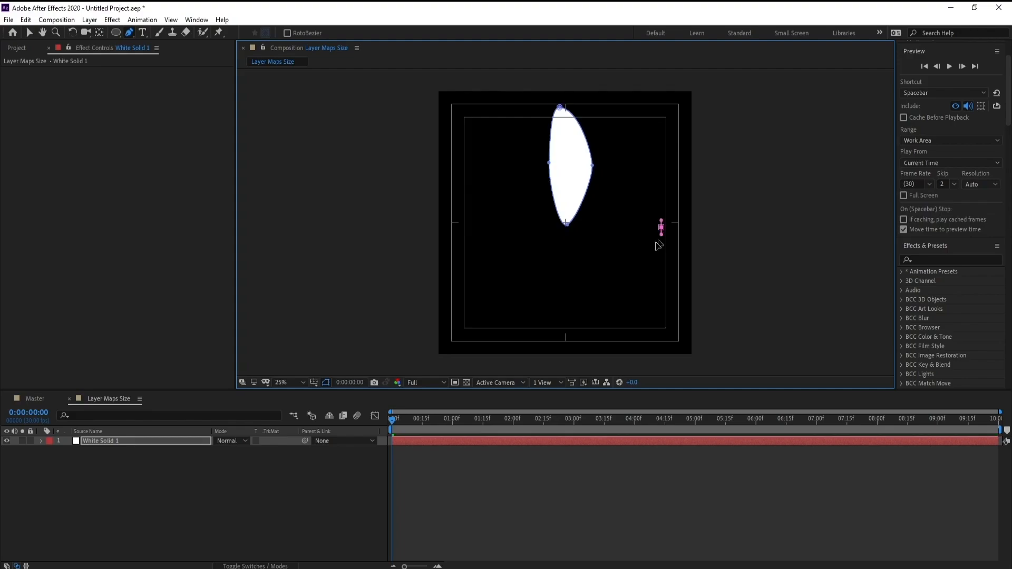
left_click(589, 253)
left_click_drag(568, 248, 667, 213)
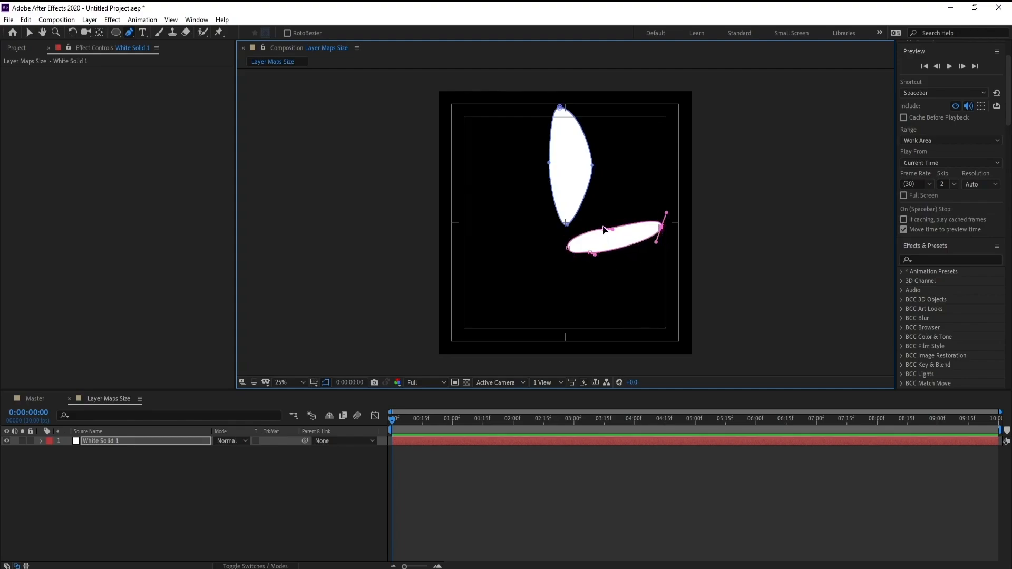
- Reshape the second petal mask so its inner tip meets the composition's centre, and draw a third closed mask towards the lower right
left_click_drag(591, 253, 664, 235)
left_click_drag(625, 296, 632, 292)
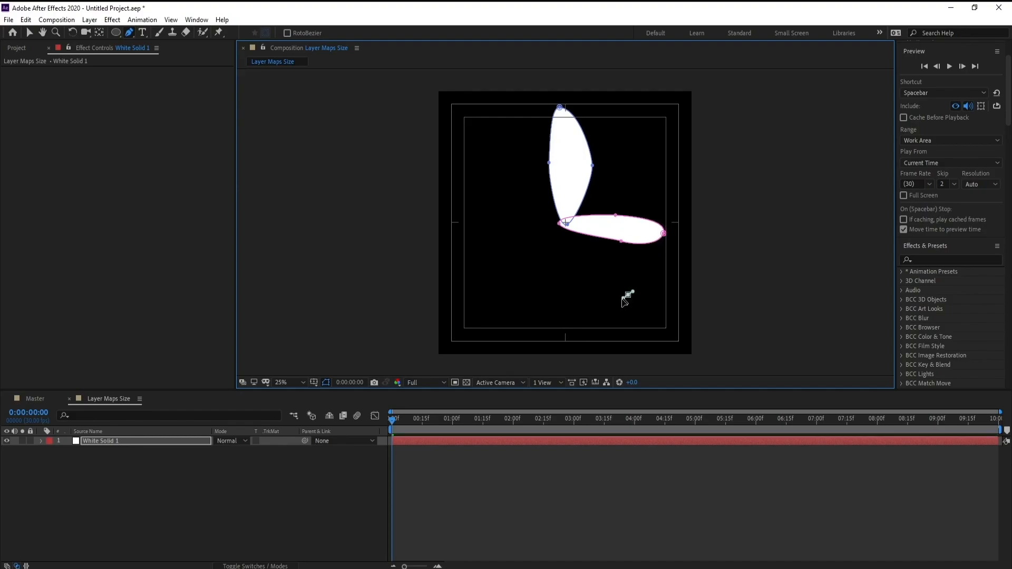
left_click(576, 291)
left_click_drag(563, 243, 597, 258)
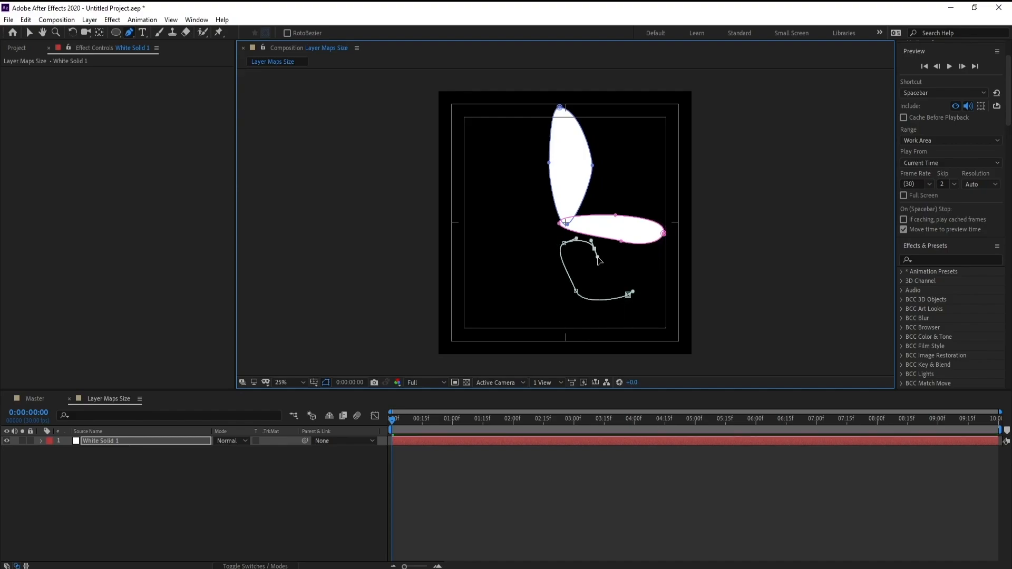
left_click(628, 294)
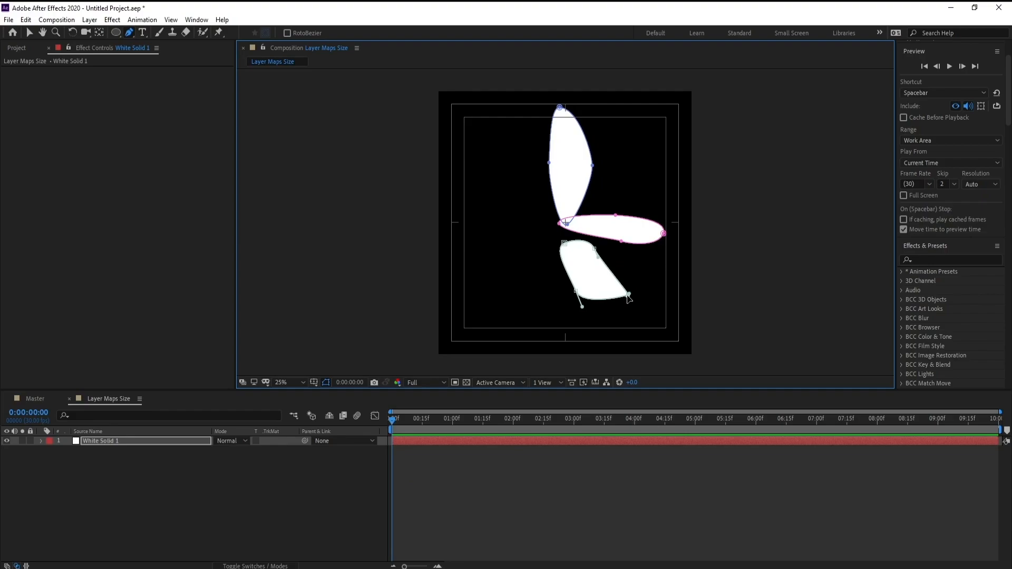
- Reshape the third petal mask by moving its inner tip to the centre, adjusting its side points and rounding its outer tip
left_click_drag(628, 295, 629, 302)
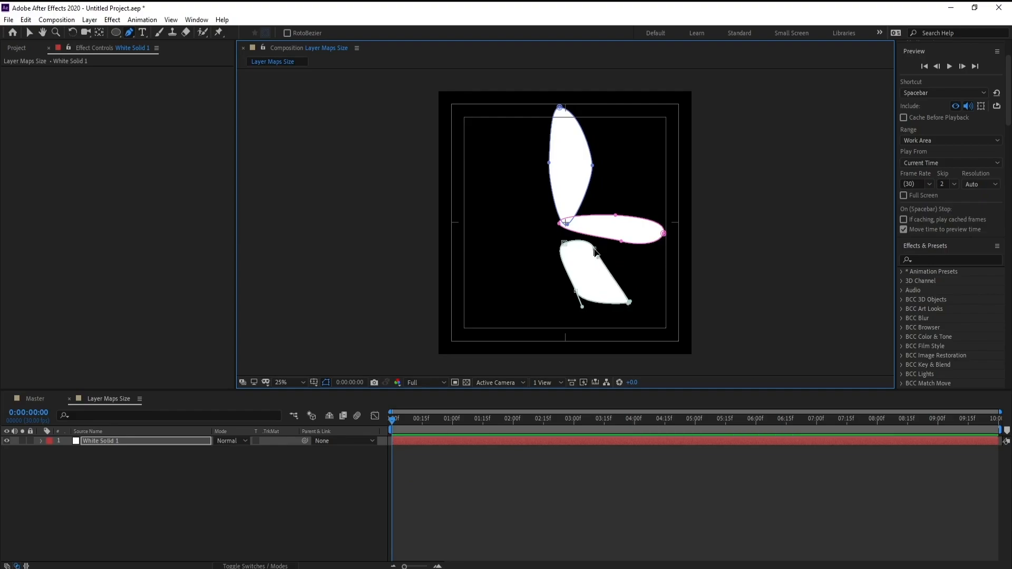
left_click_drag(595, 248, 608, 259)
left_click_drag(576, 291, 571, 285)
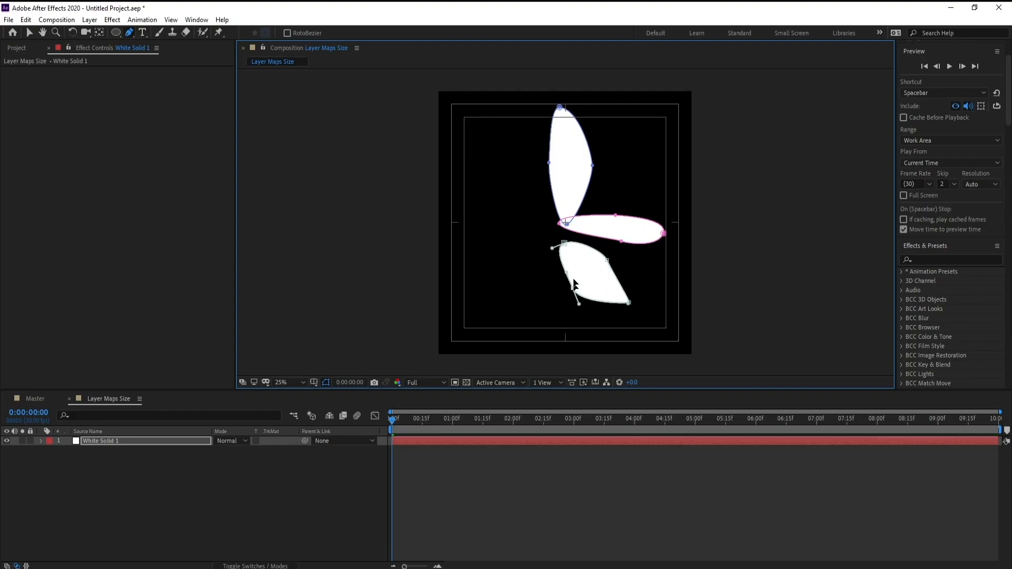
left_click_drag(564, 243, 563, 223)
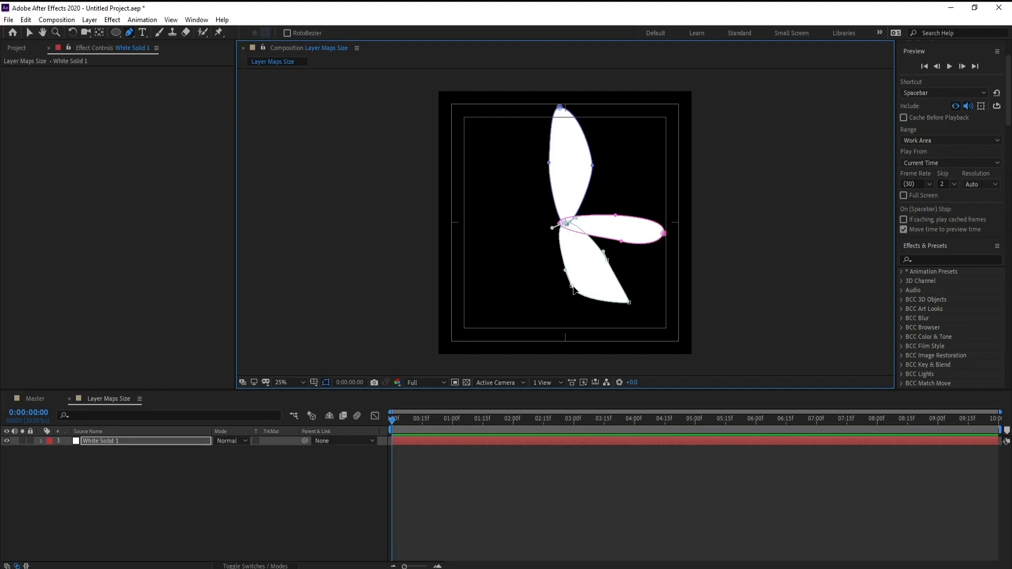
left_click_drag(571, 286, 572, 279)
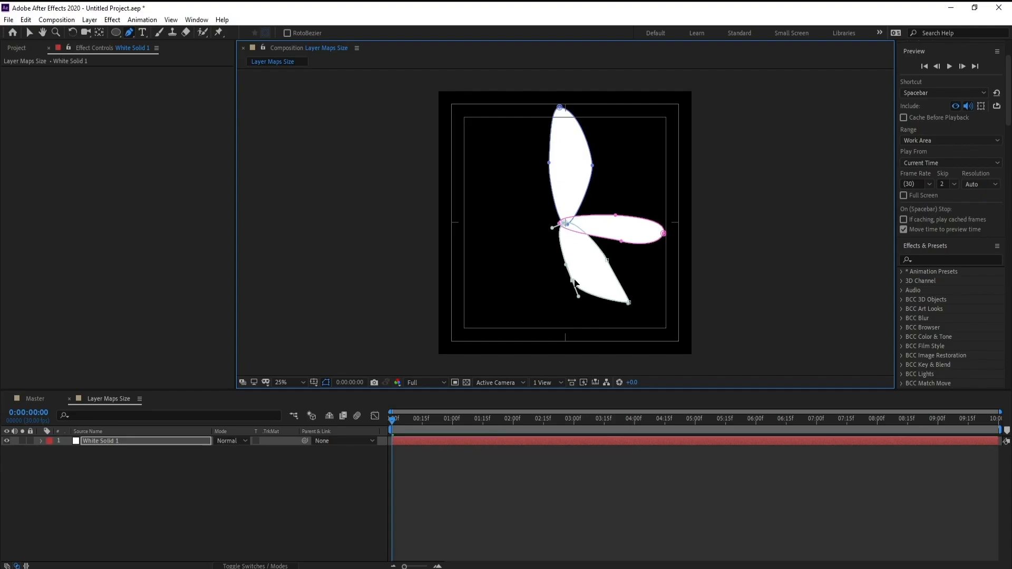
left_click(627, 305)
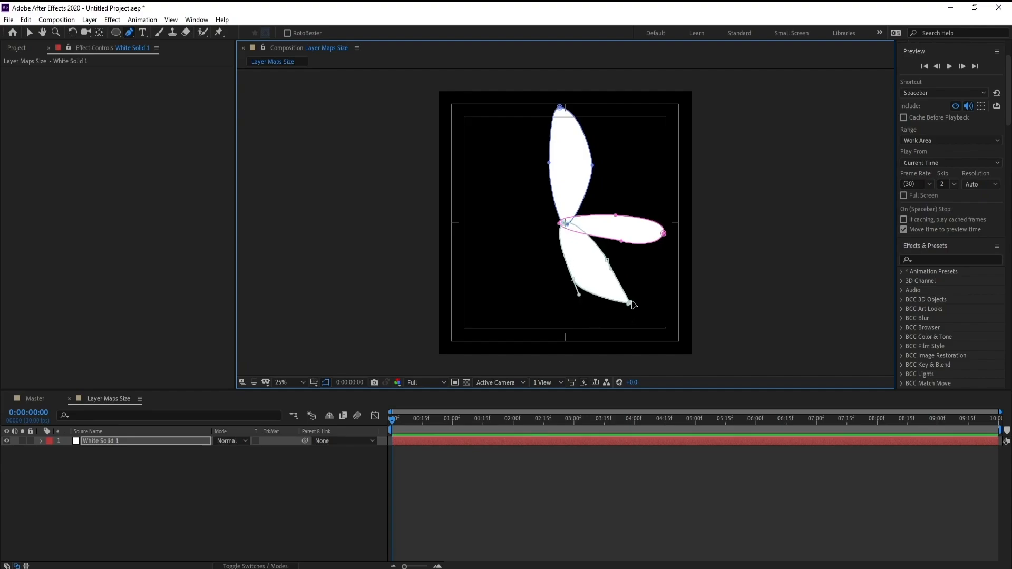
key("period")
left_click_drag(649, 322, 601, 225)
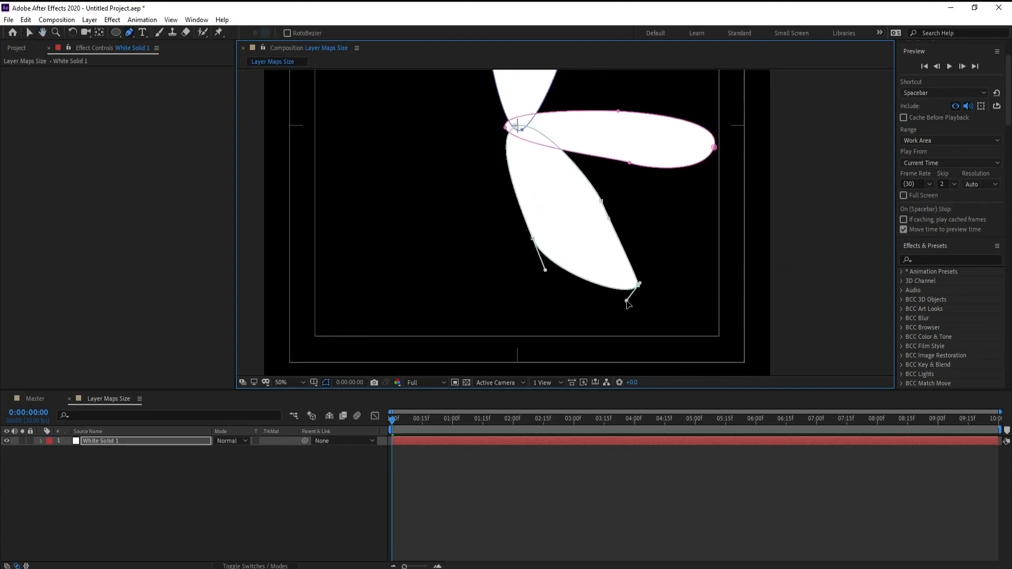
mouse_move(638, 287)
left_mouse_down()
mouse_move(657, 275)
mouse_move(644, 297)
left_mouse_up()
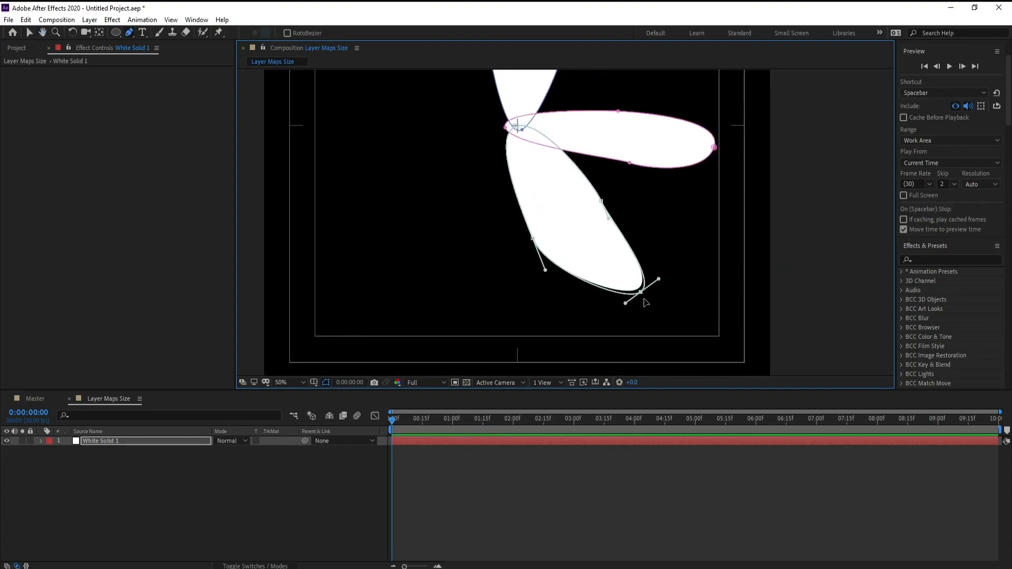
key("comma")
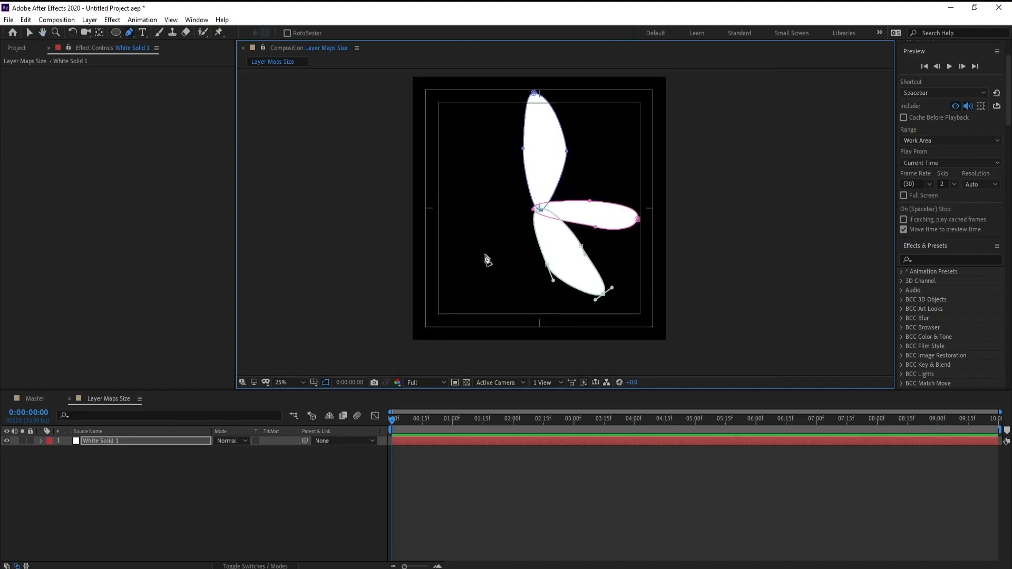
- Draw two more closed petal masks on the white solid, one towards the lower left and one towards the upper left
left_click_drag(457, 269, 484, 236)
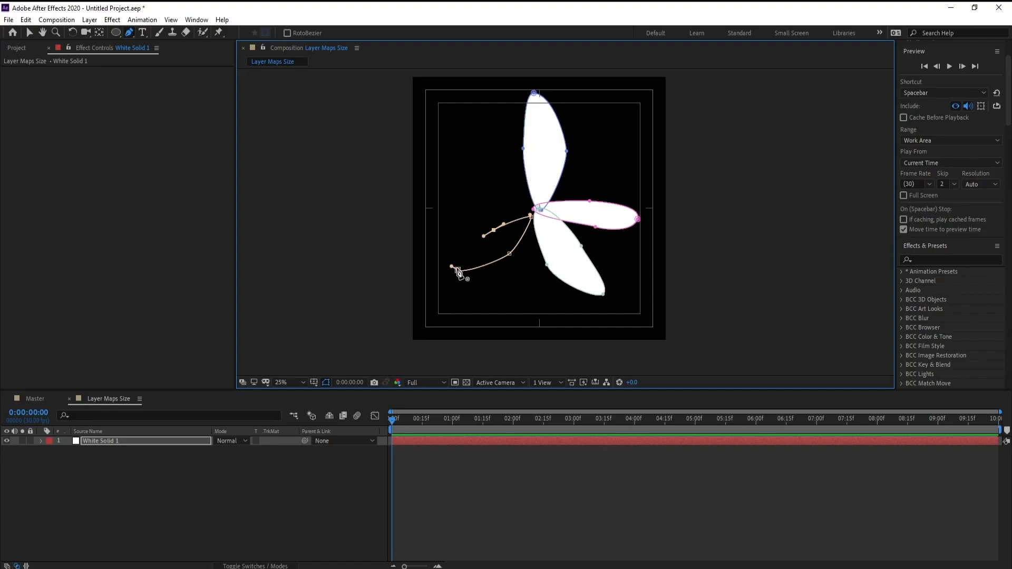
left_click_drag(458, 272, 466, 285)
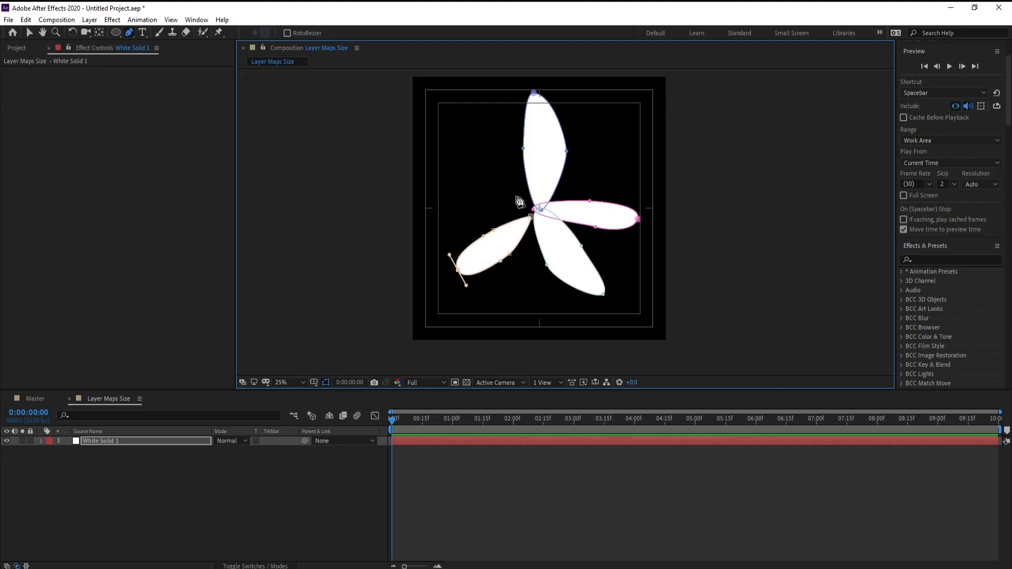
left_click_drag(460, 135, 464, 126)
left_click_drag(463, 185, 521, 200)
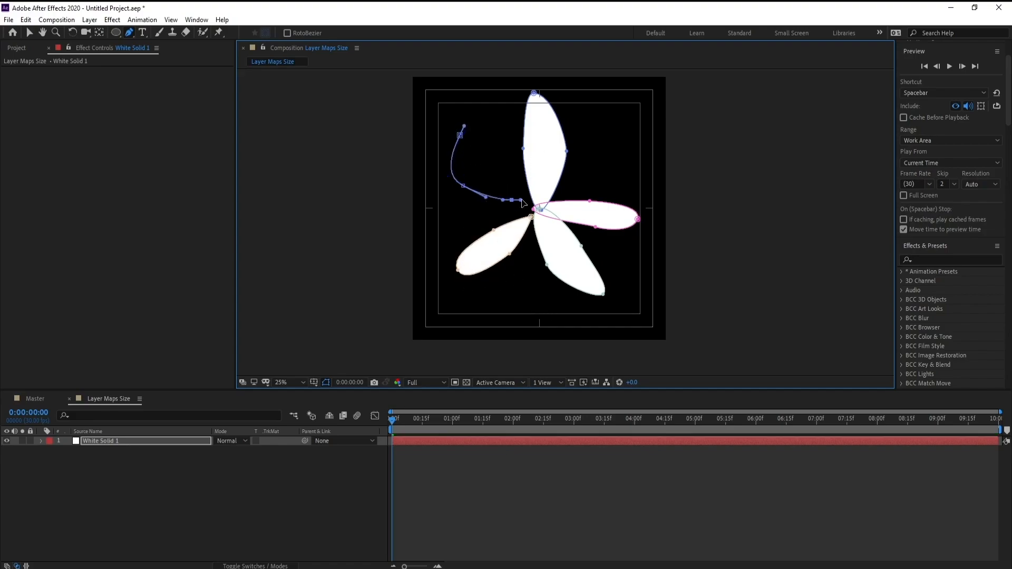
left_click_drag(499, 163, 451, 145)
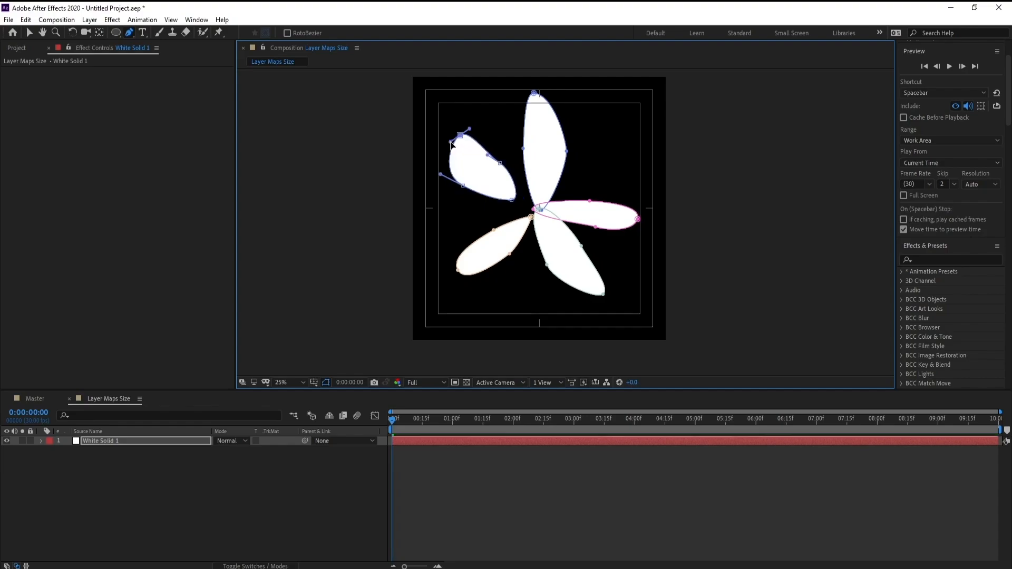
- Slim the upper-left petal mask and extend its inner tip to the centre, and narrow the top petal mask by moving its side points
left_click_drag(463, 185, 528, 215)
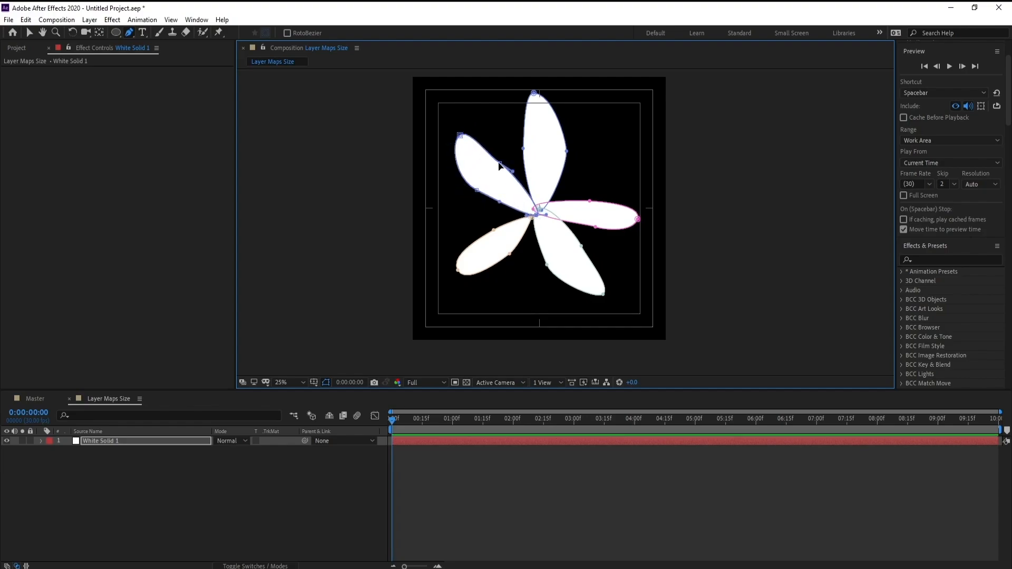
left_click_drag(500, 163, 477, 194)
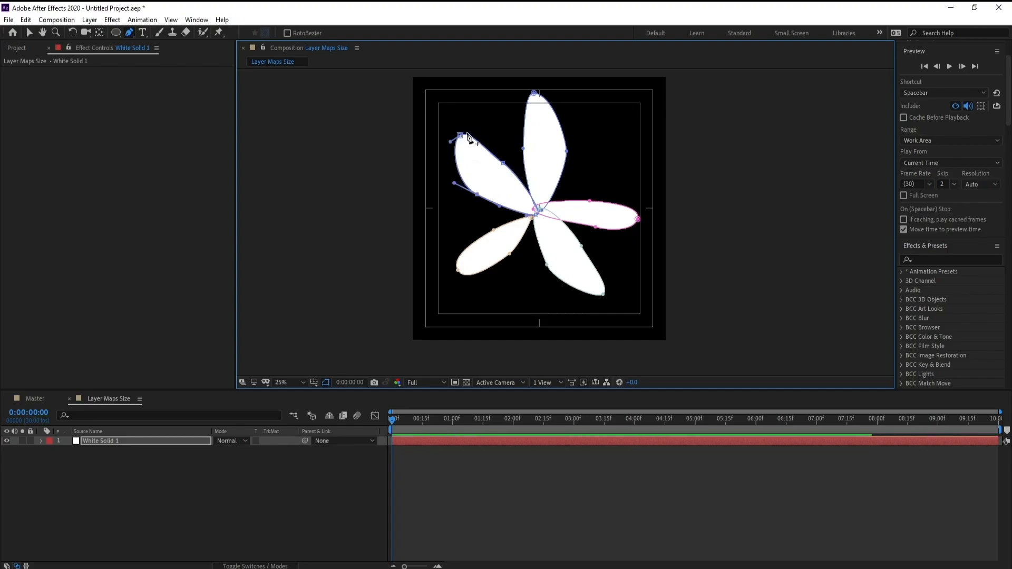
left_click_drag(460, 135, 463, 152)
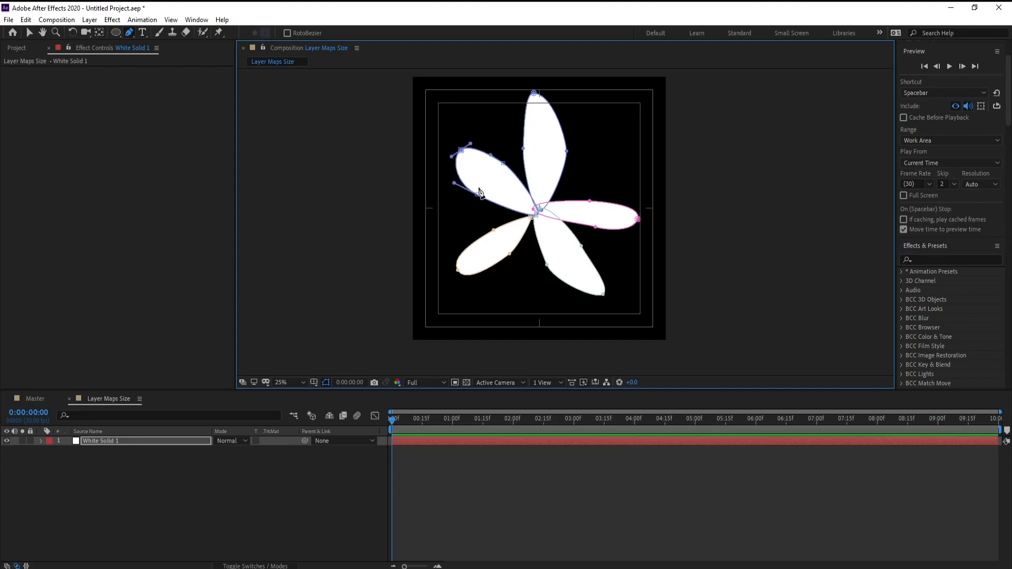
left_click_drag(477, 194, 455, 150)
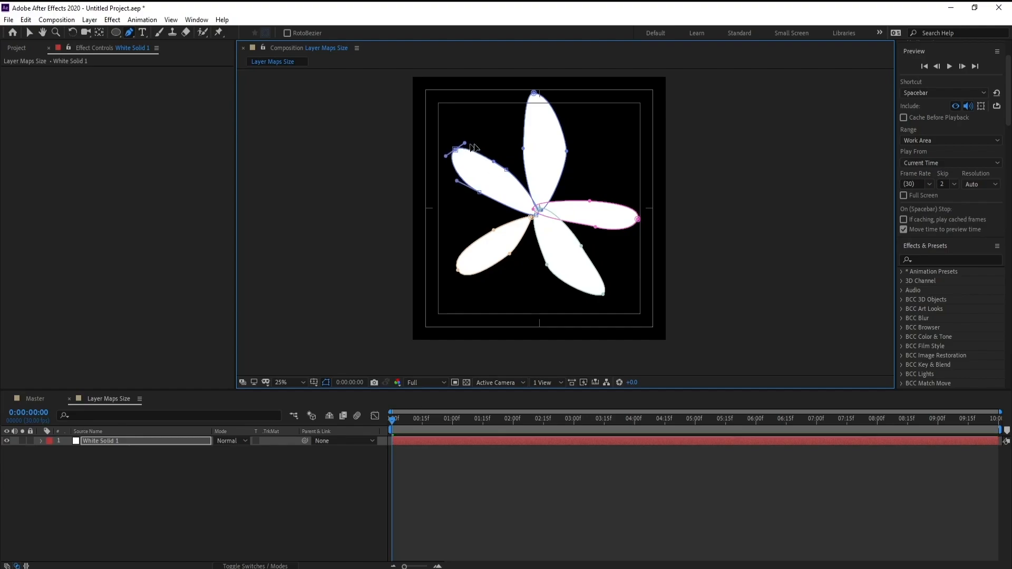
left_click_drag(565, 153, 526, 149)
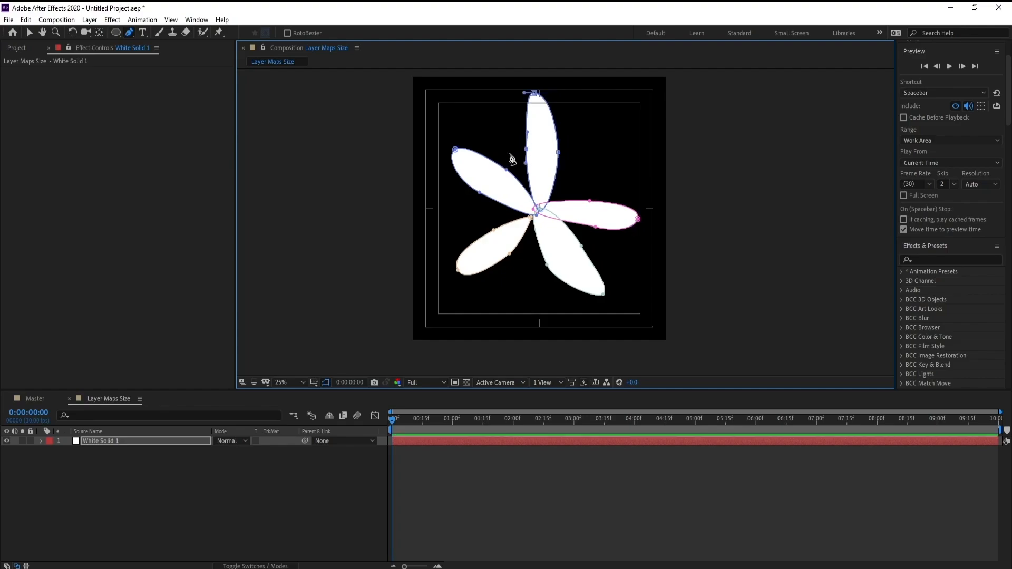
- Add an adjustment layer above the white solid and rename it Twirl
left_click(89, 19)
mouse_move(167, 35)
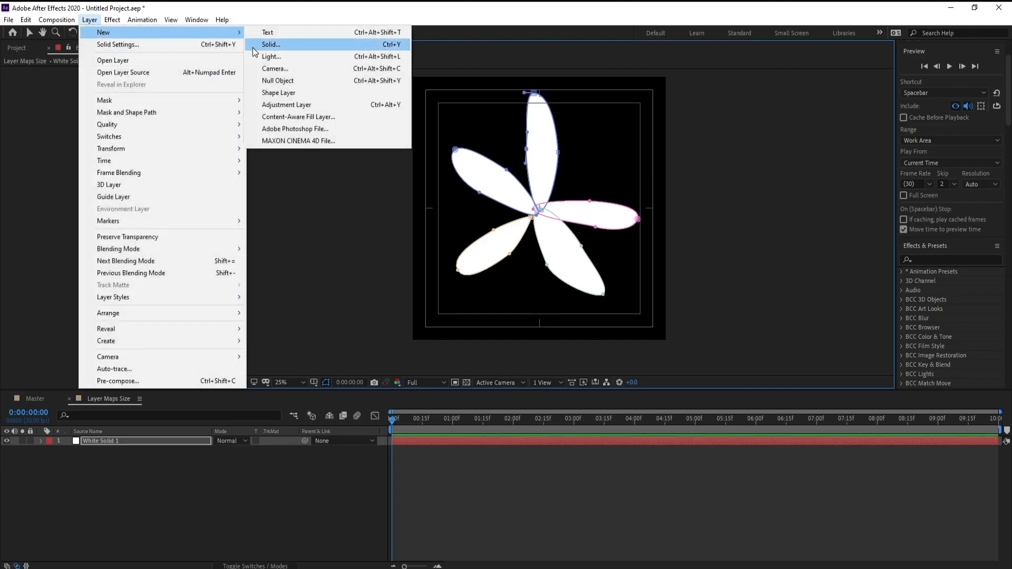
left_click(276, 105)
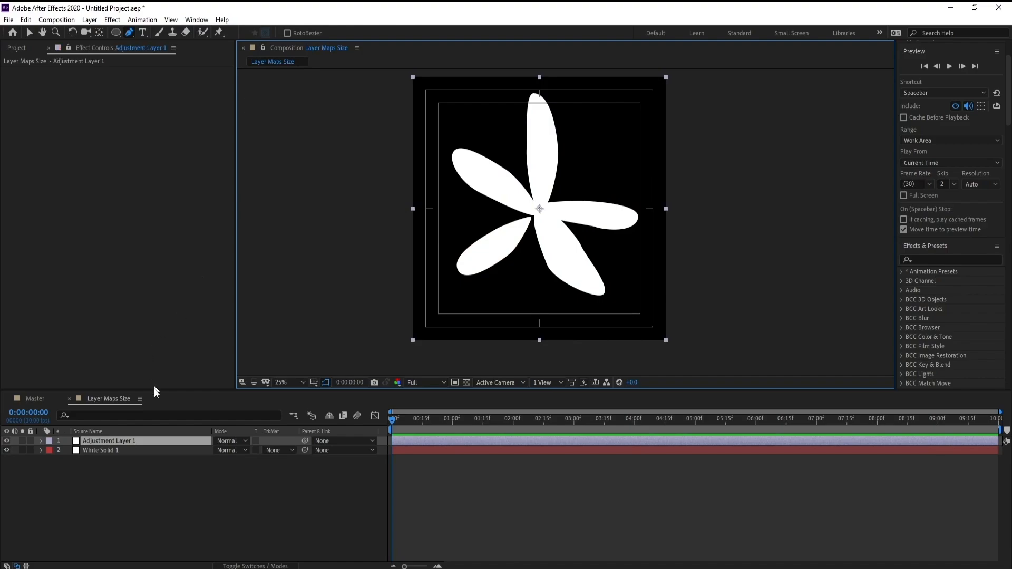
right_click(139, 441)
left_click(153, 431)
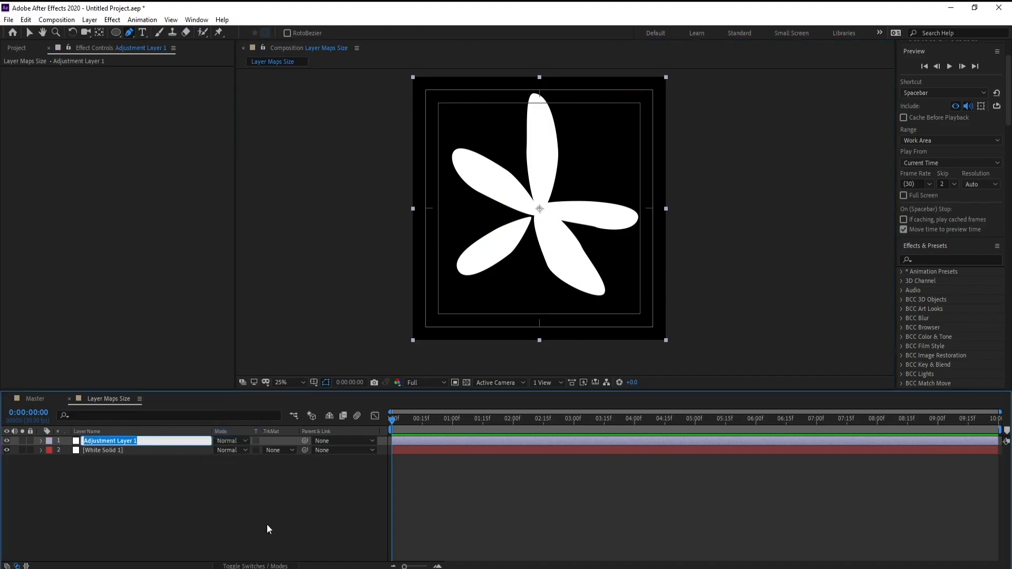
type("Twirl")
key("Return")
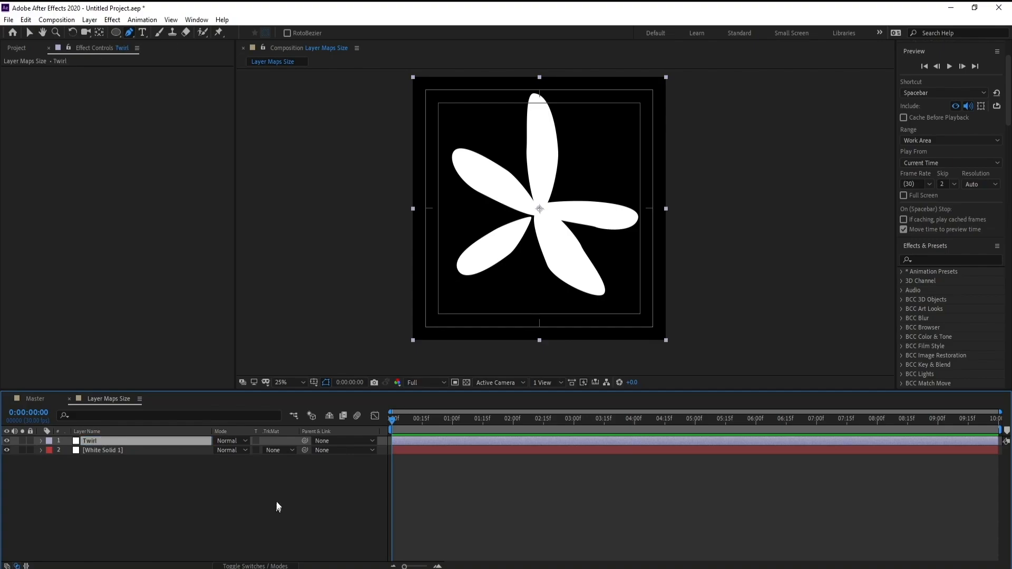
- Find the Distort effect Twirl and apply it to the Twirl adjustment layer
left_click(929, 259)
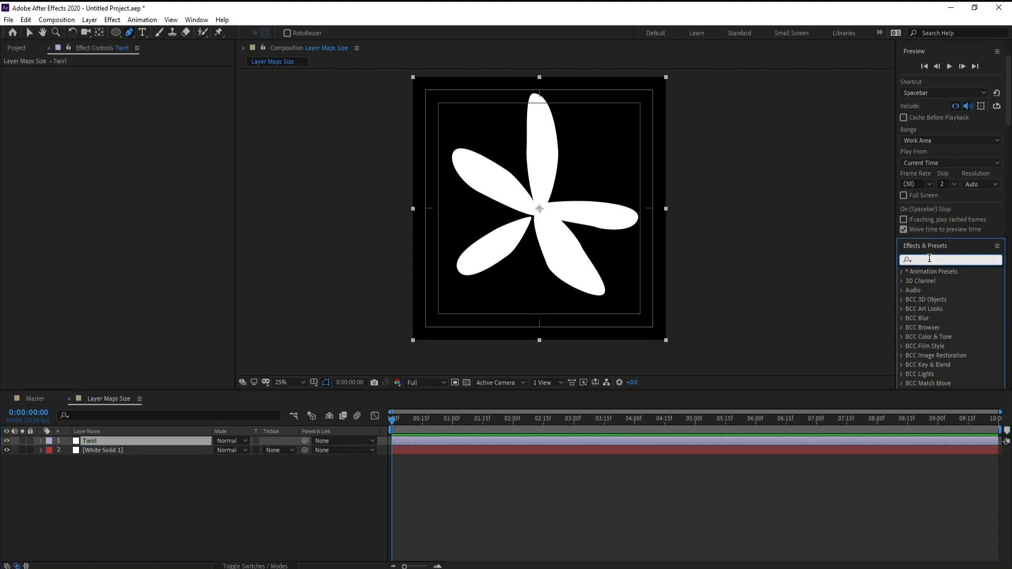
type("t")
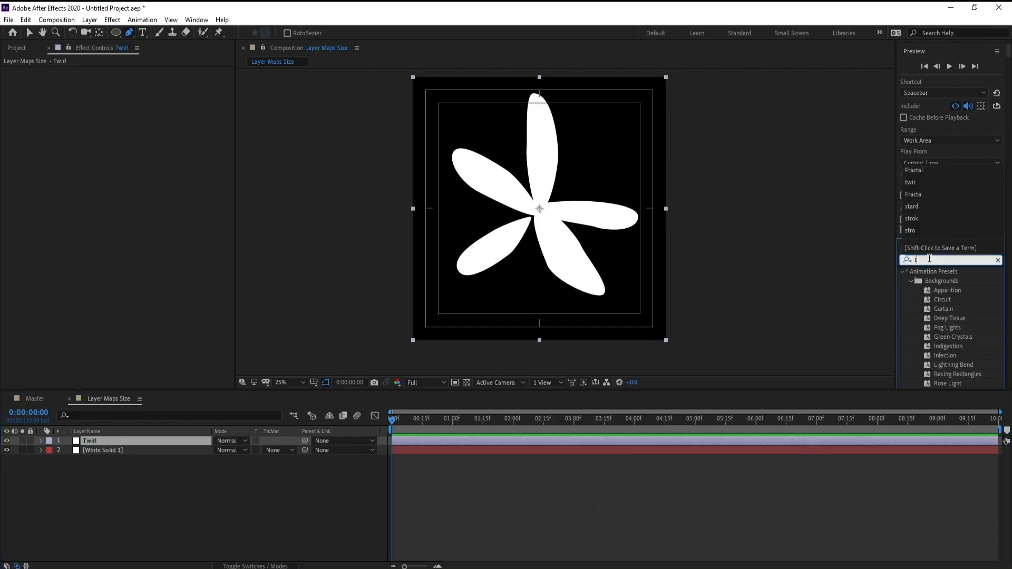
type("w")
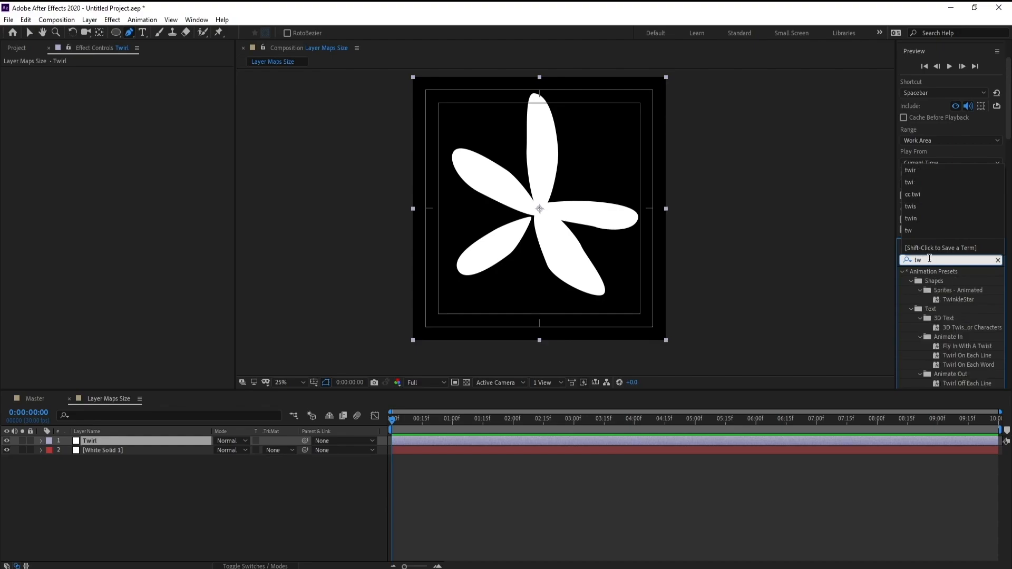
type("i")
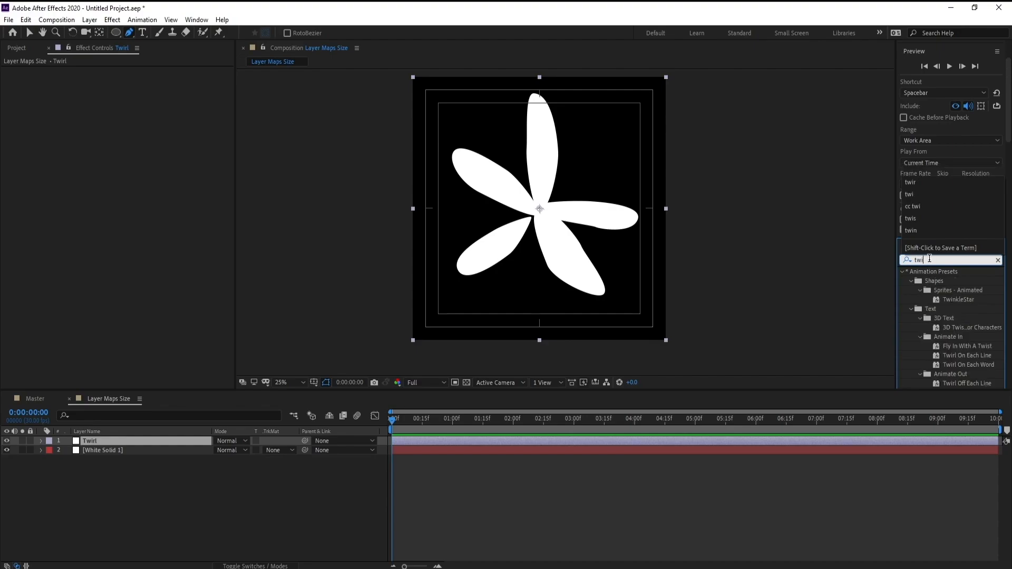
type("rl")
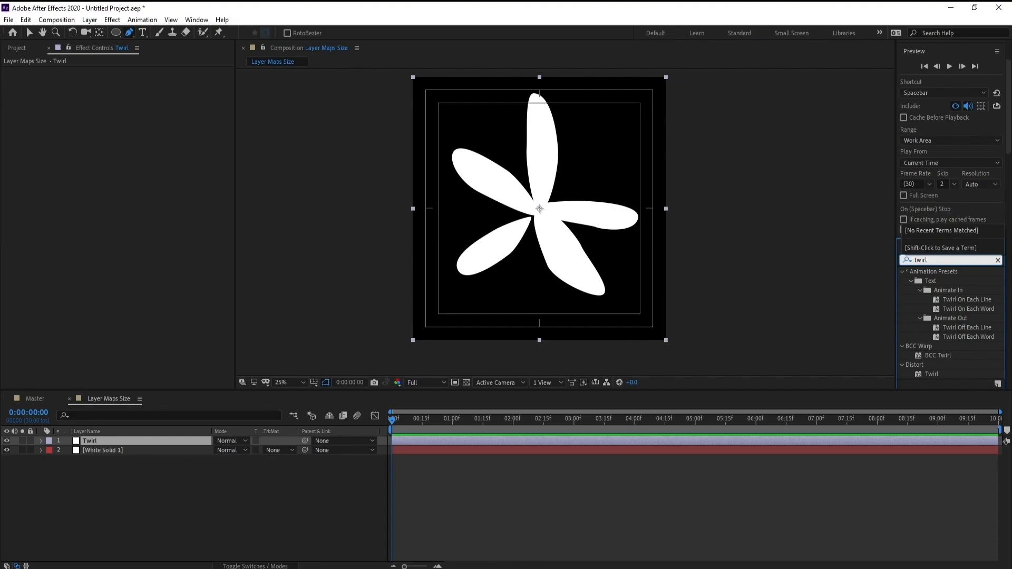
left_click_drag(931, 374, 164, 445)
- With the Selection tool, move the lower-left petal mask's inner tip to the centre and shift its lower side point outward
key("v")
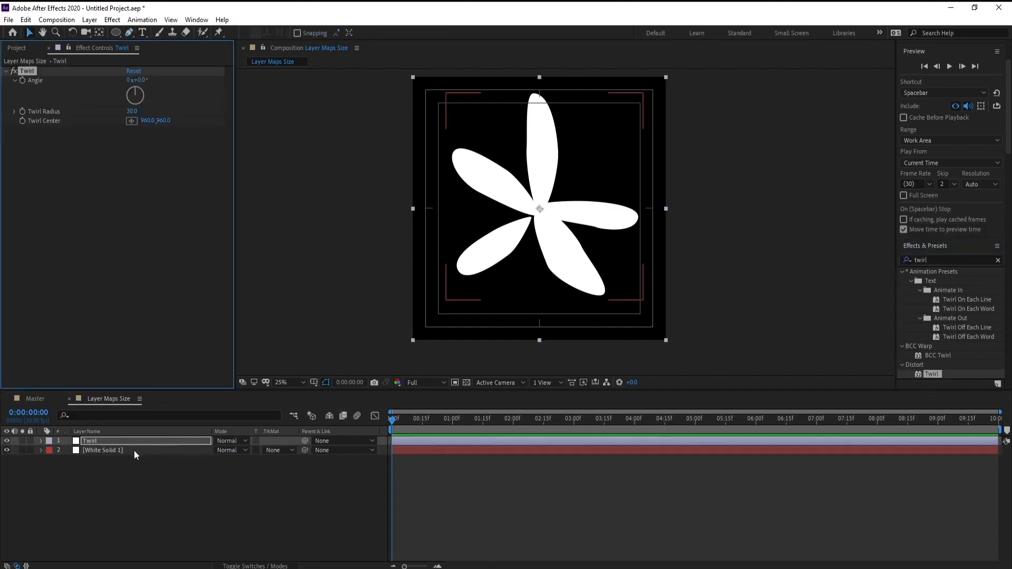
left_click(136, 451)
left_click(531, 219)
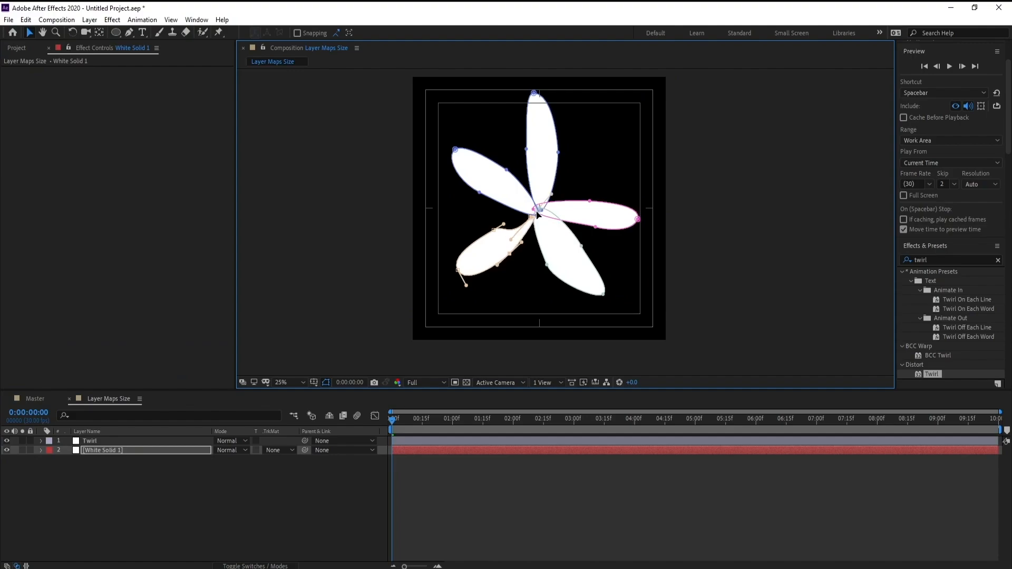
left_click_drag(533, 214, 537, 209)
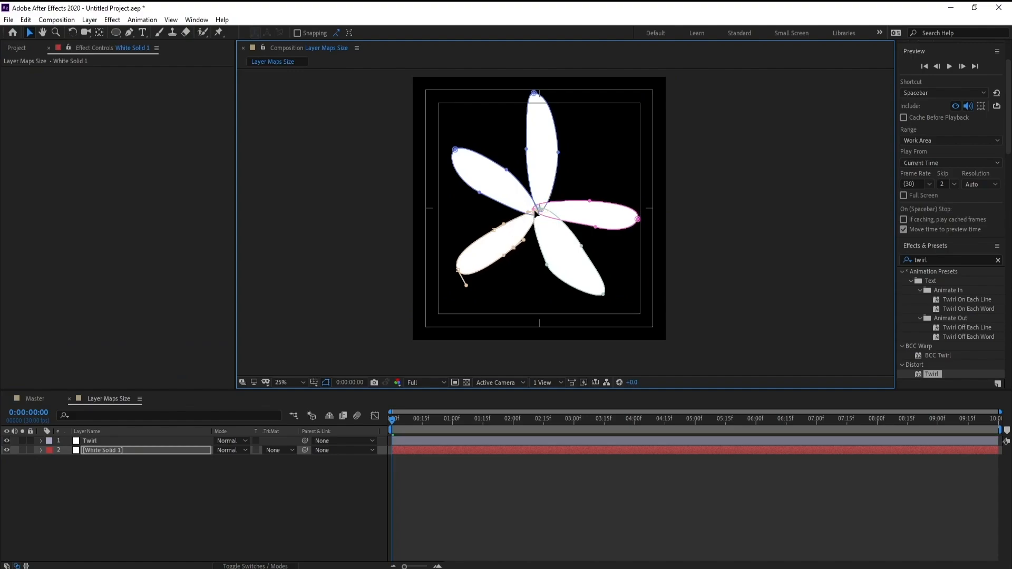
left_click_drag(510, 250, 515, 252)
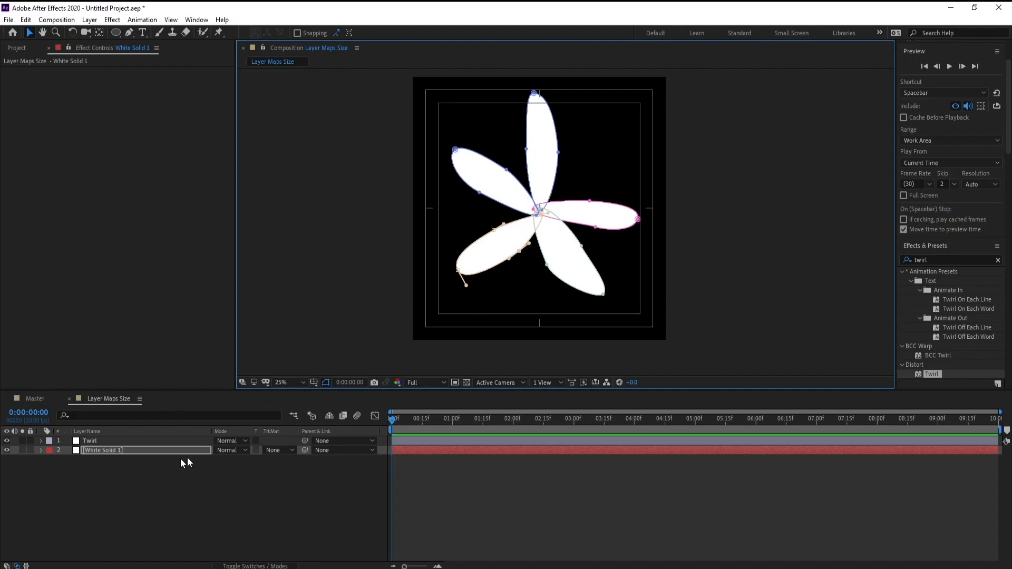
- On the Twirl adjustment layer, set the Twirl effect's angle to 330° and its twirl radius to 51
left_click(96, 442)
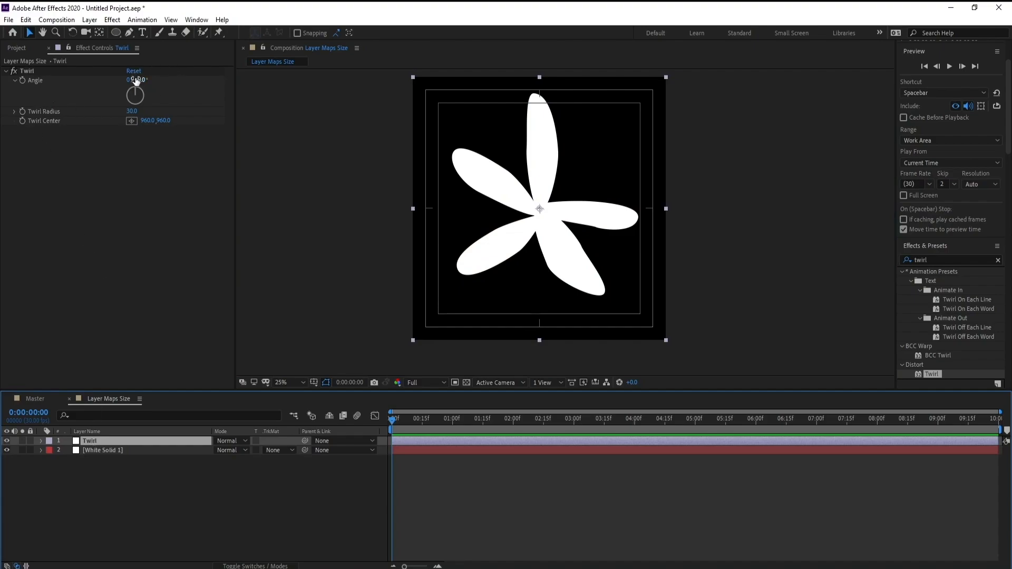
left_click_drag(136, 79, 162, 86)
left_click(145, 79)
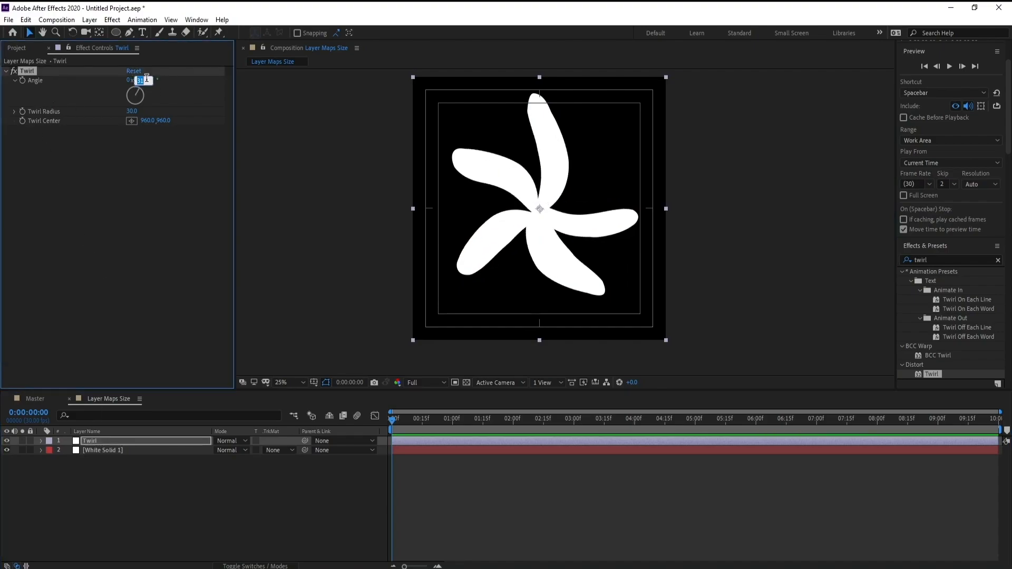
type("330")
key("Return")
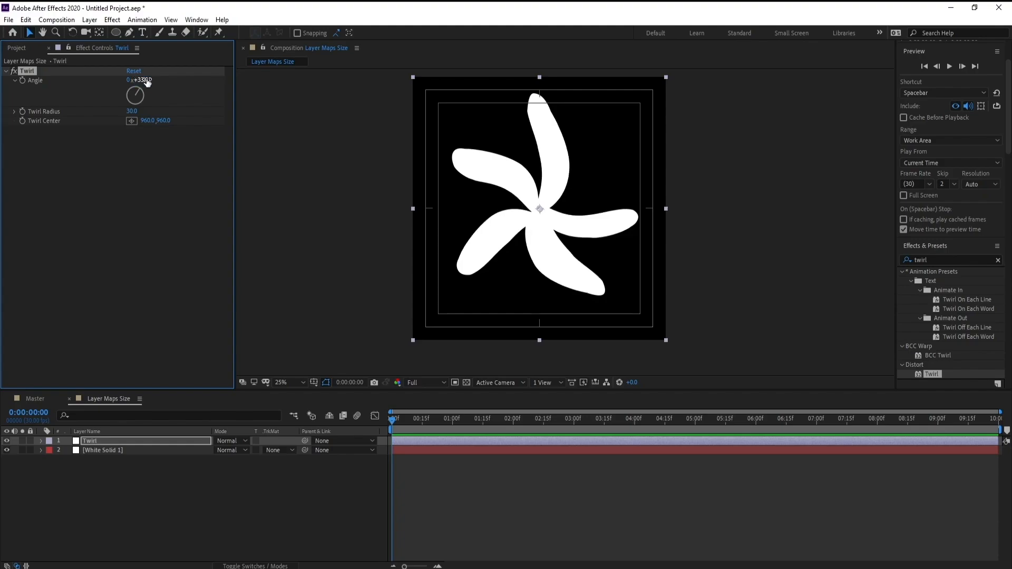
left_click_drag(140, 80, 150, 81)
left_click(145, 79)
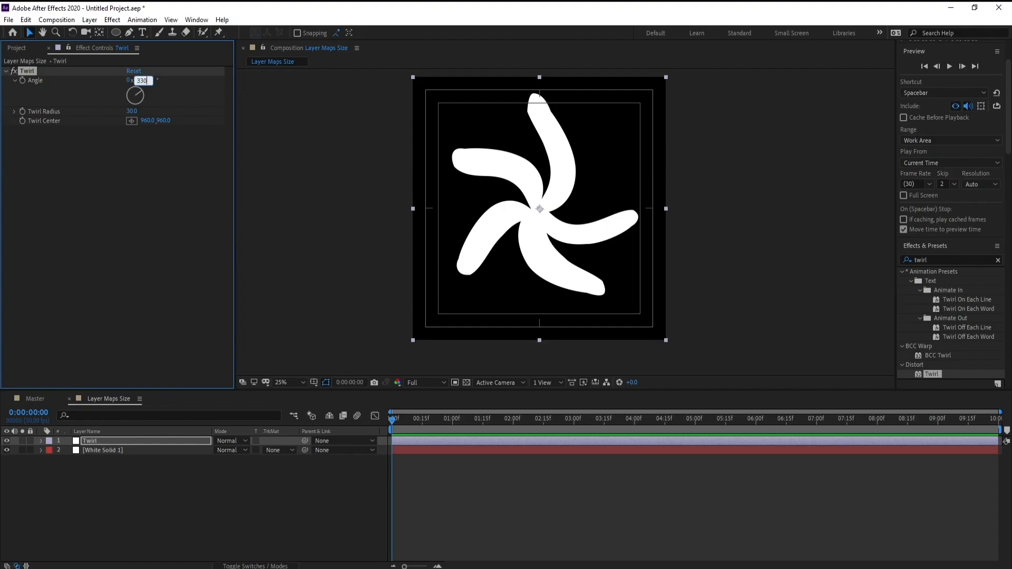
key("Return")
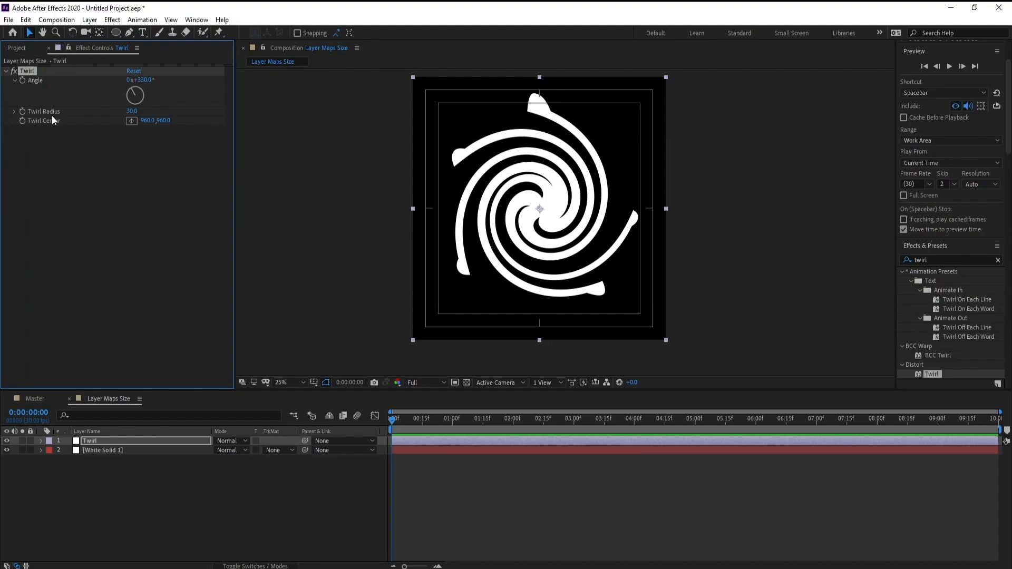
left_click_drag(132, 111, 144, 113)
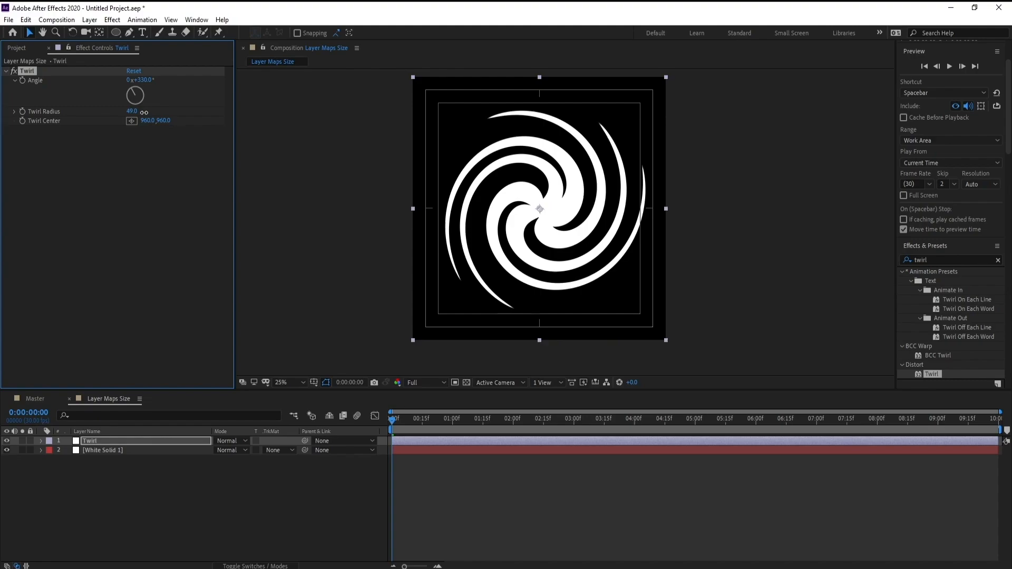
left_click_drag(133, 111, 140, 113)
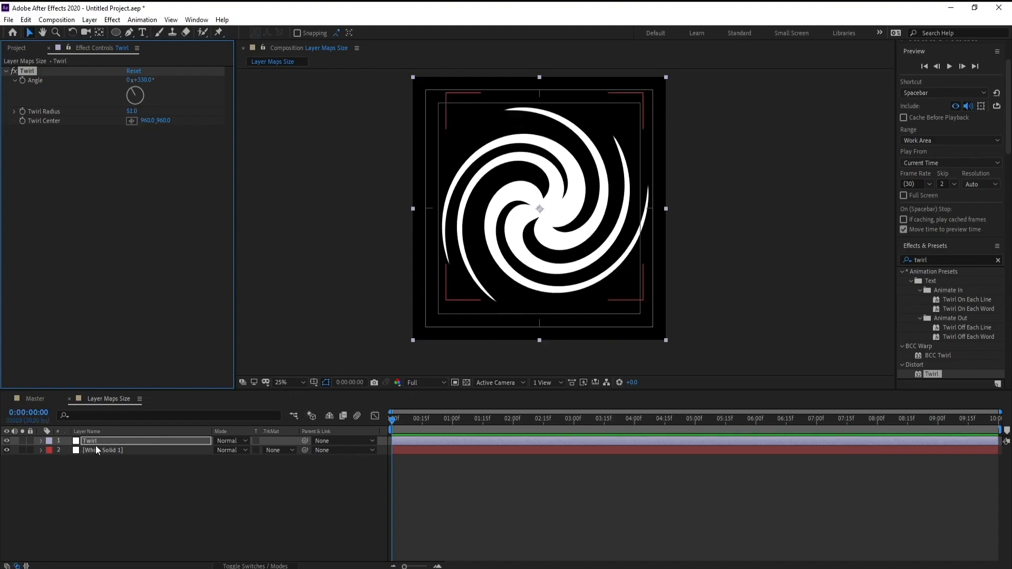
- Add another adjustment layer above Twirl and apply the Noise & Grain effect Fractal Noise to it
left_click(89, 20)
mouse_move(169, 32)
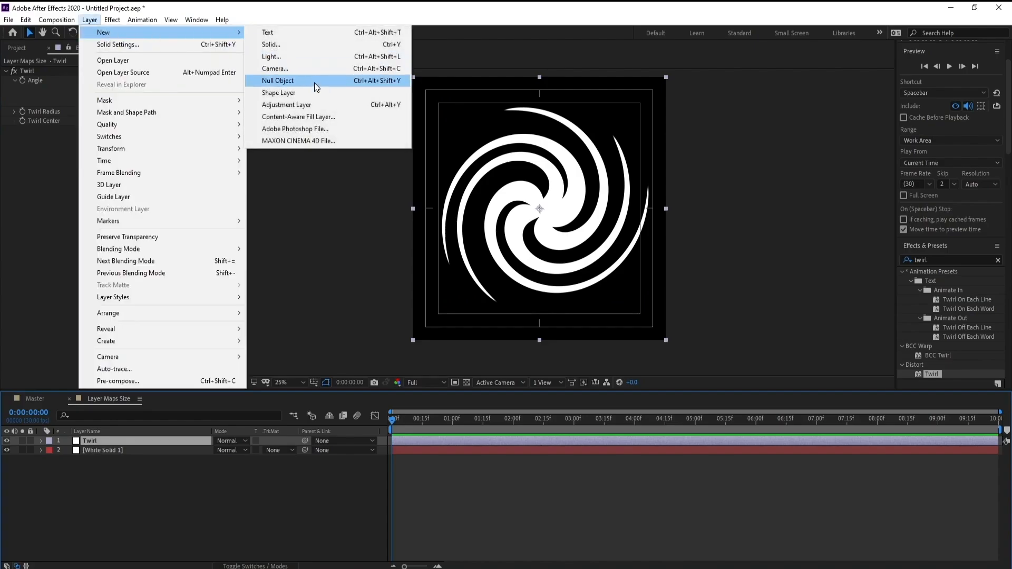
left_click(313, 105)
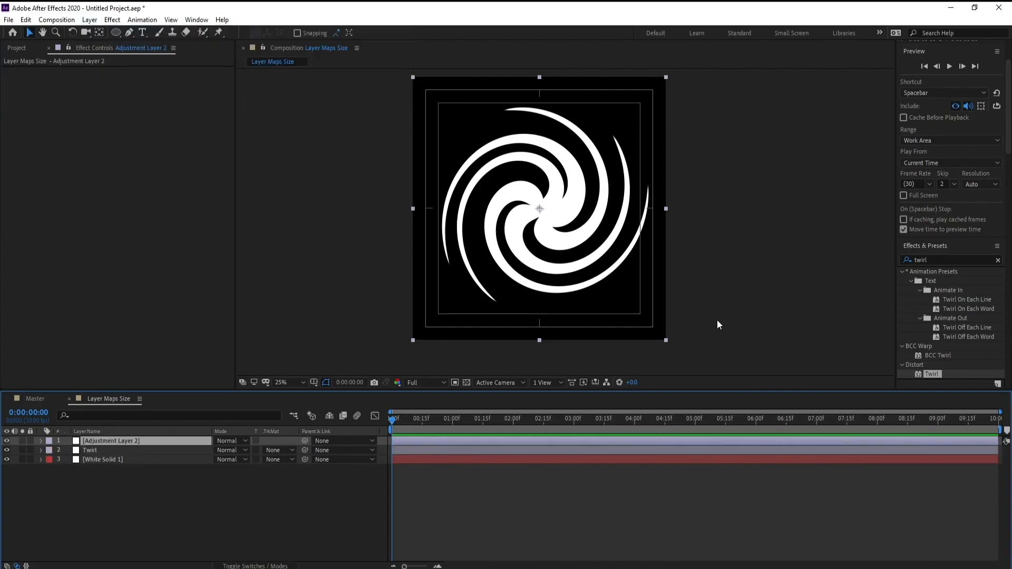
left_click(938, 259)
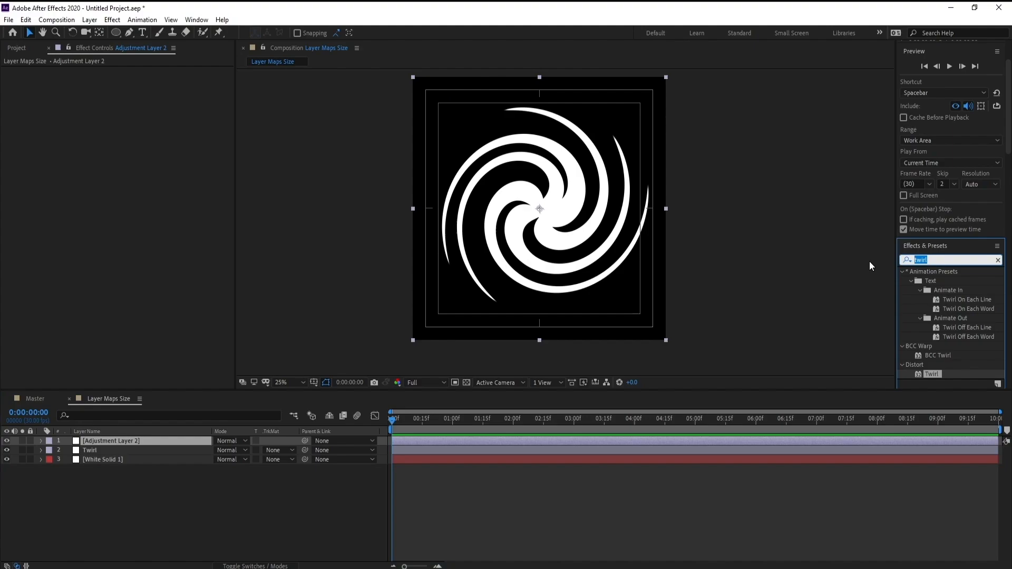
type("Fr")
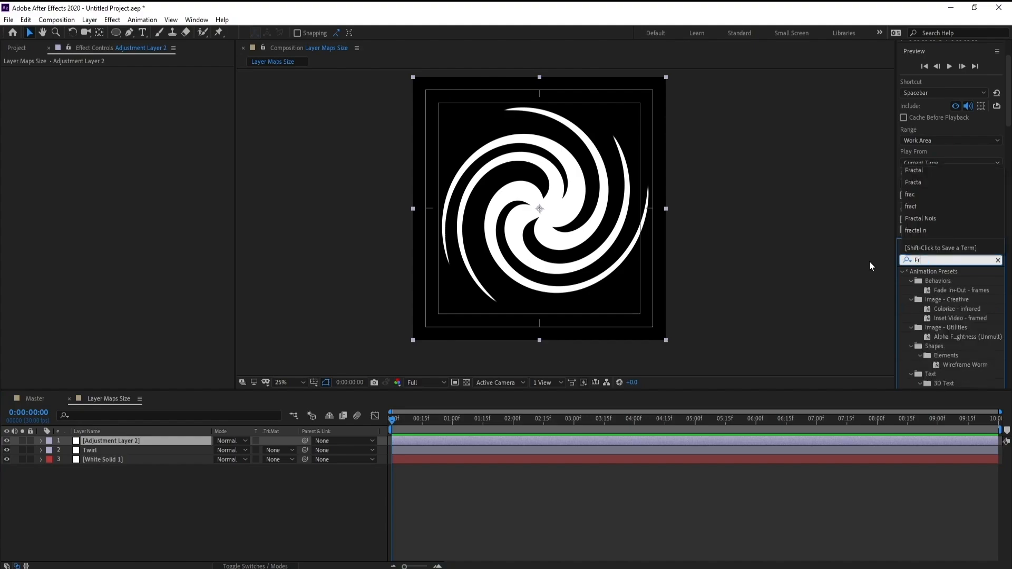
type("actal")
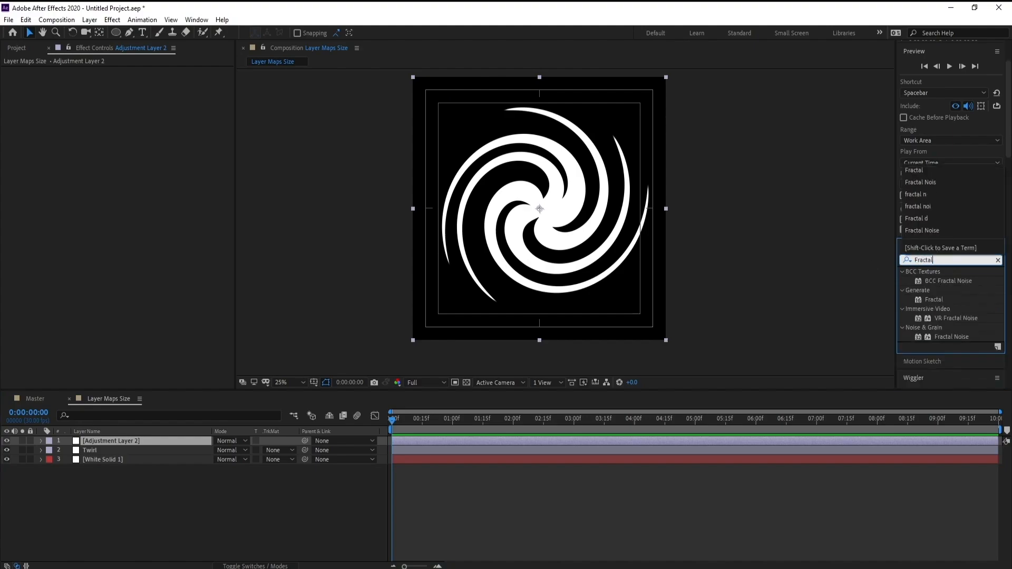
type(" Nois")
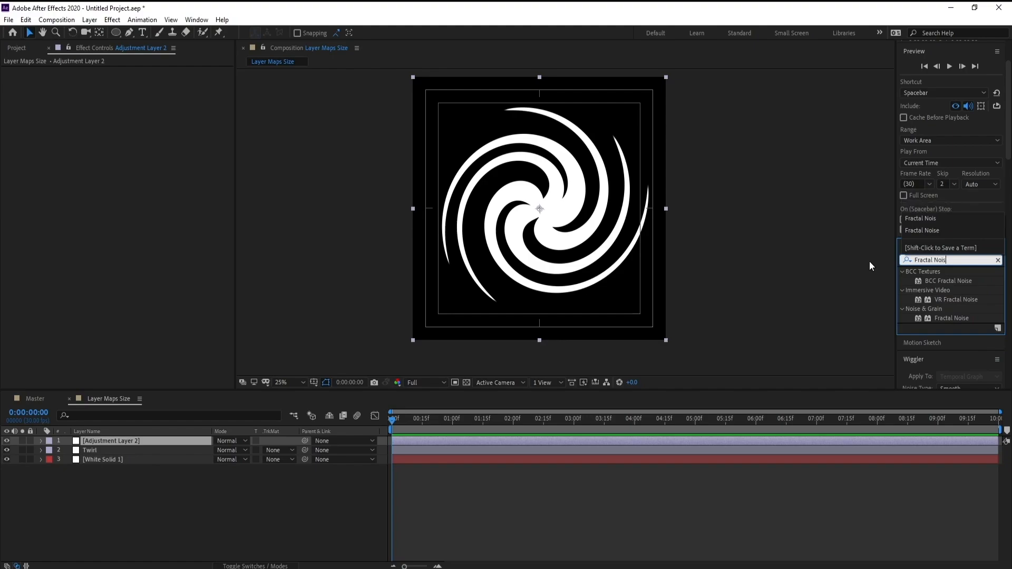
left_click_drag(951, 318, 97, 437)
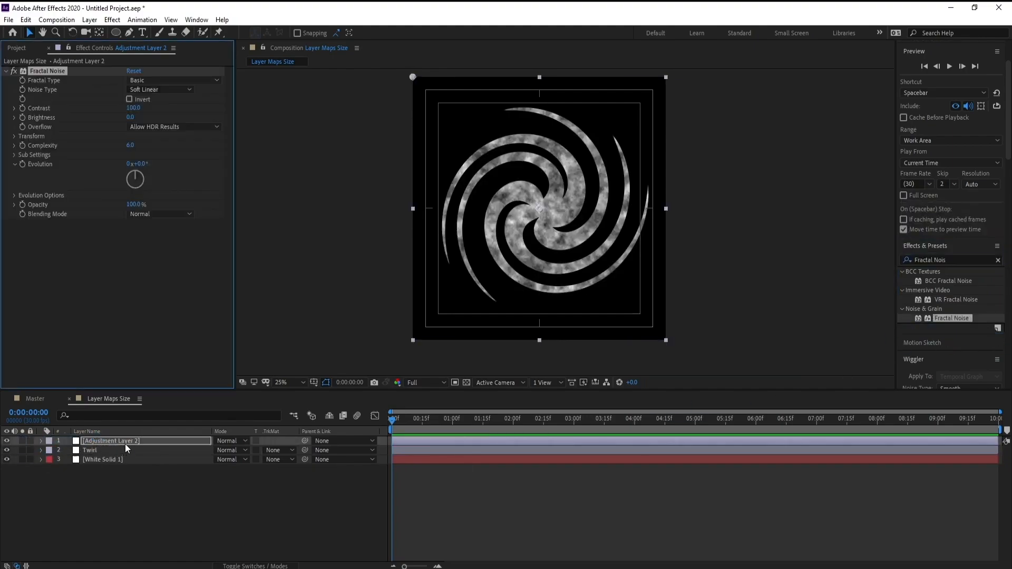
- Rename the new adjustment layer Fractal Noise, copying the name from its effect
right_click(43, 71)
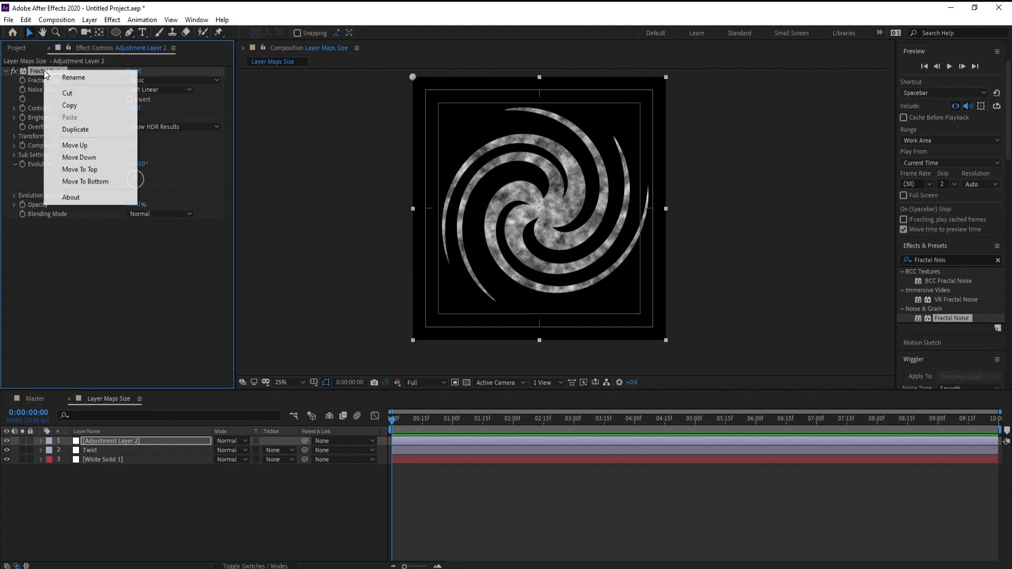
left_click(52, 76)
key("ctrl+c")
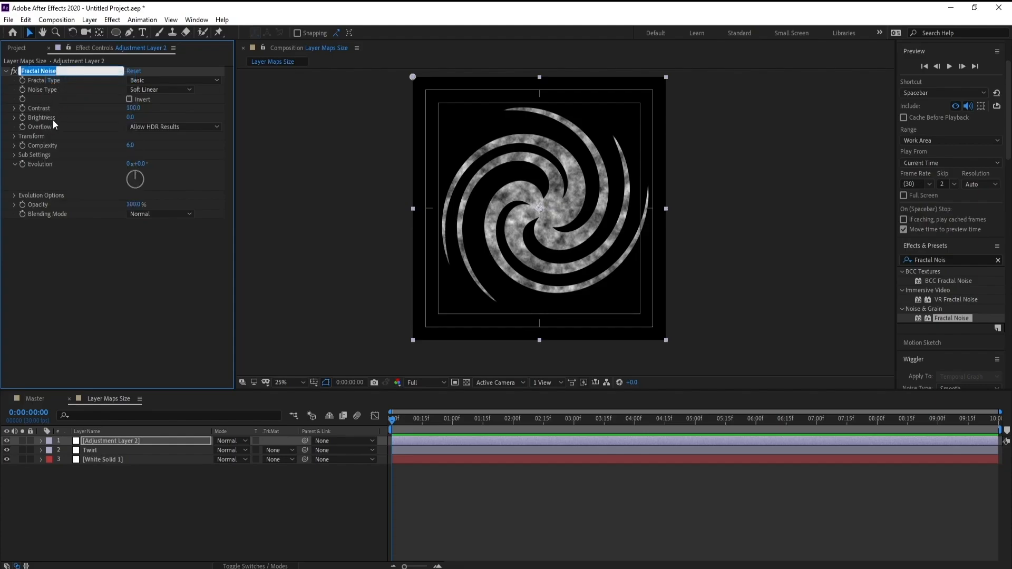
right_click(115, 442)
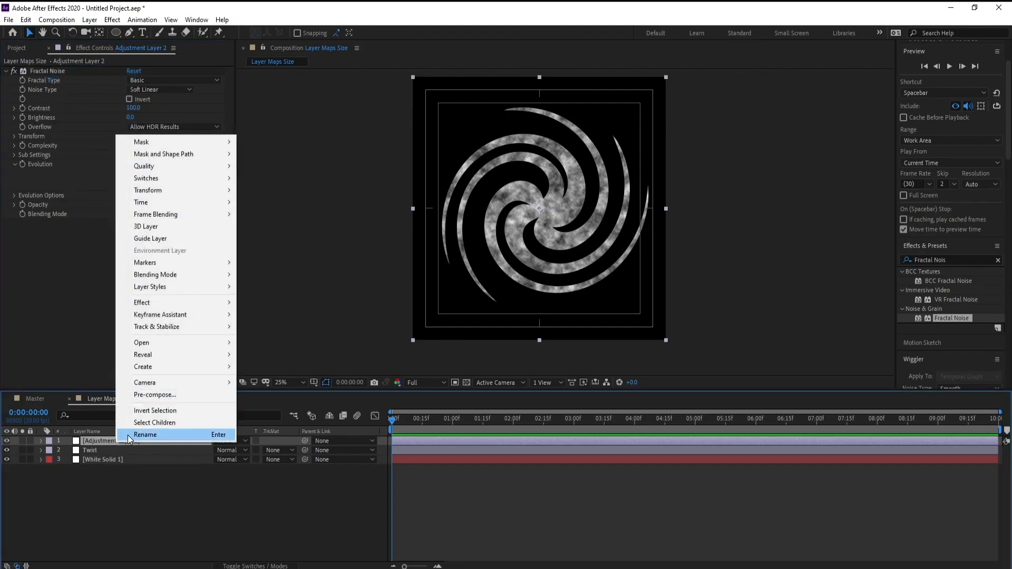
left_click(132, 440)
key("ctrl+v")
key("Return")
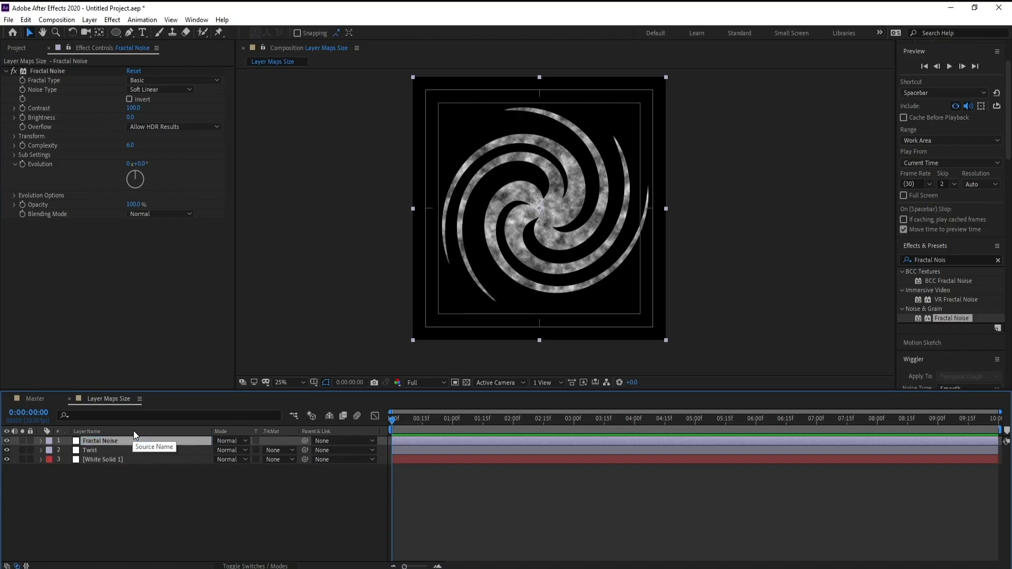
- Set the Fractal Noise effect's transform scale to 50 and raise its contrast to 194
left_click(14, 136)
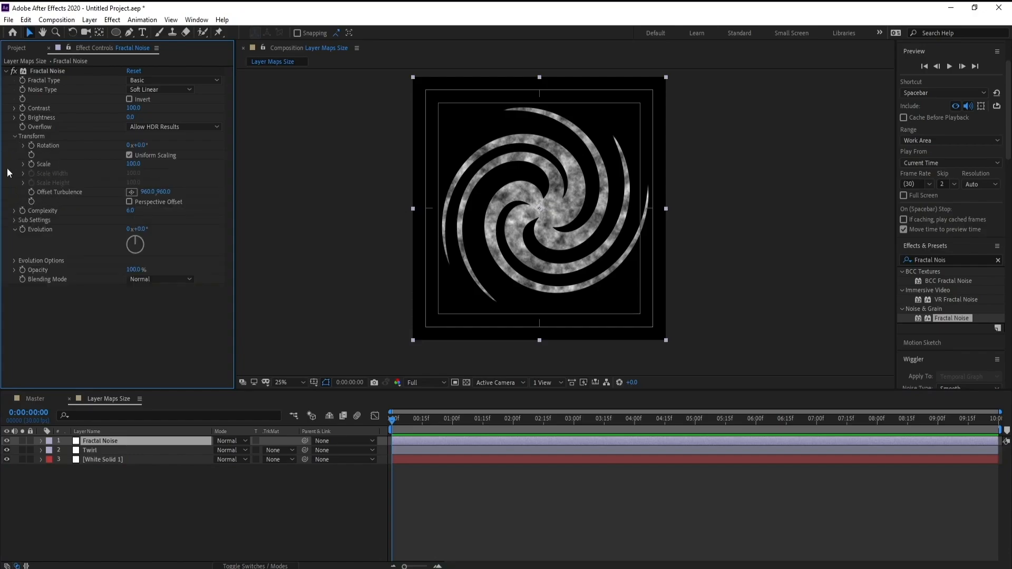
left_click(134, 163)
type("50")
key("Return")
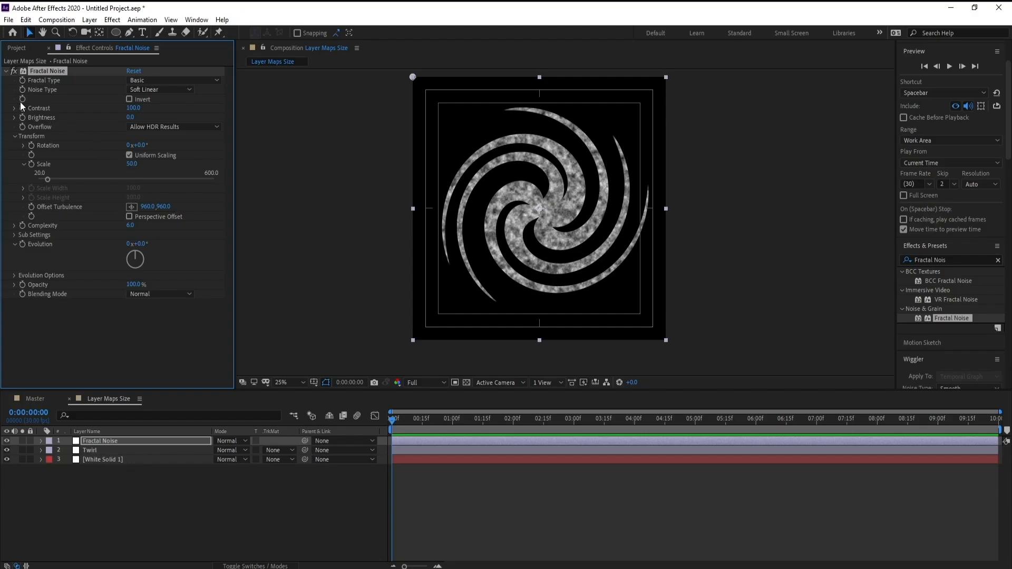
left_click_drag(157, 110, 165, 110)
left_click_drag(168, 111, 188, 111)
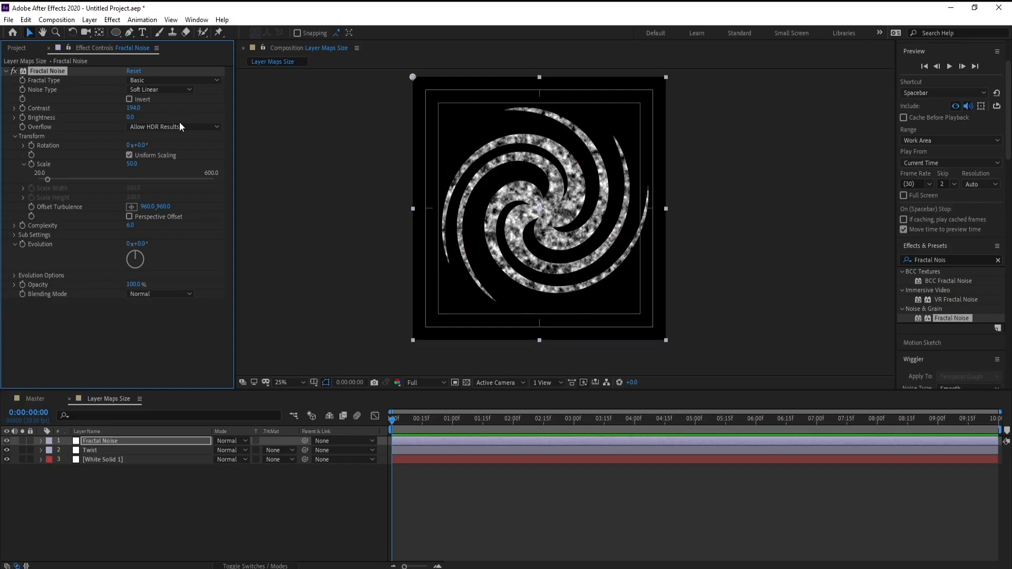
- Add an adjustment layer above Fractal Noise and apply the Blur & Sharpen effect Gaussian Blur to it
left_click(90, 20)
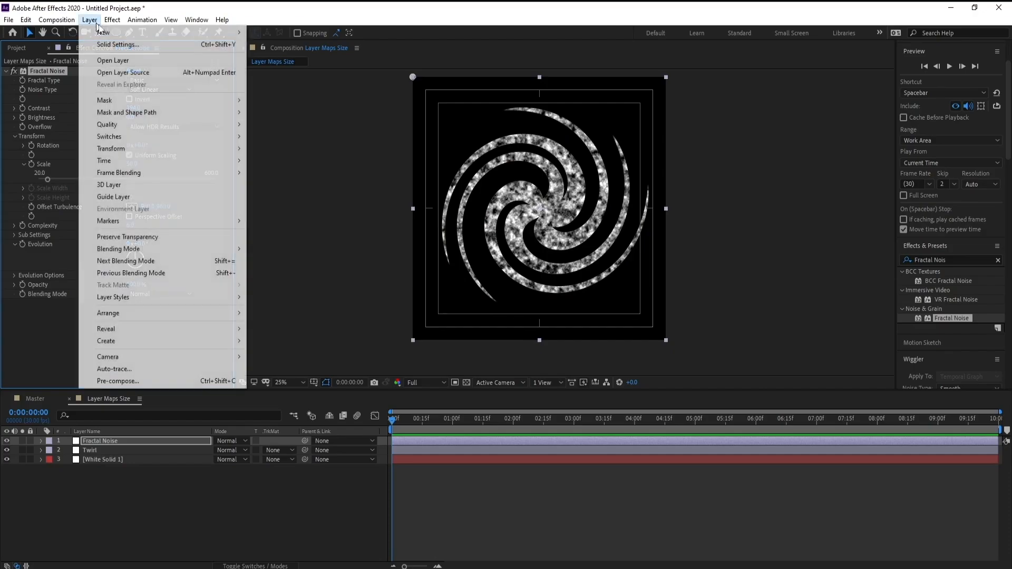
mouse_move(104, 31)
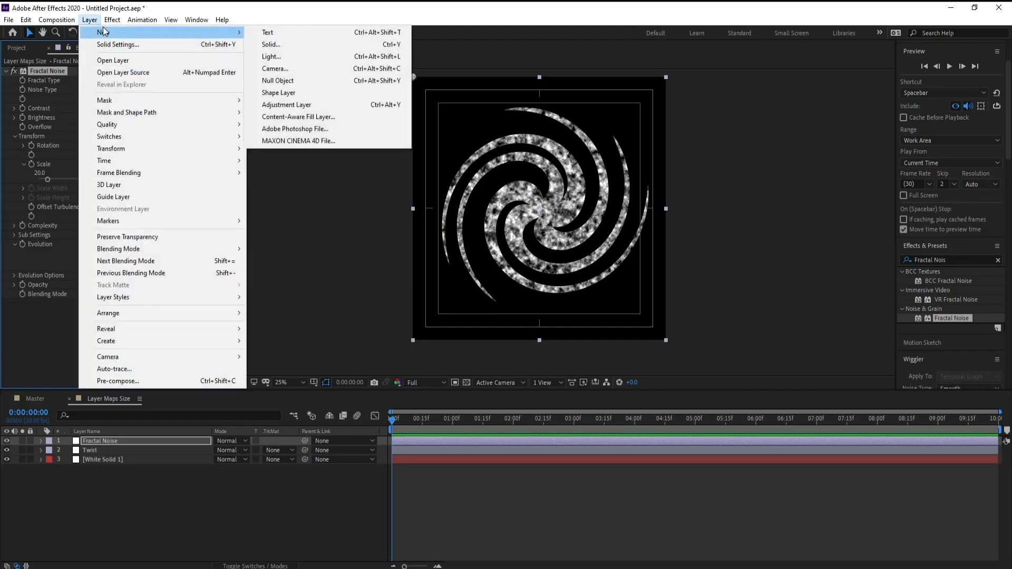
left_click(287, 105)
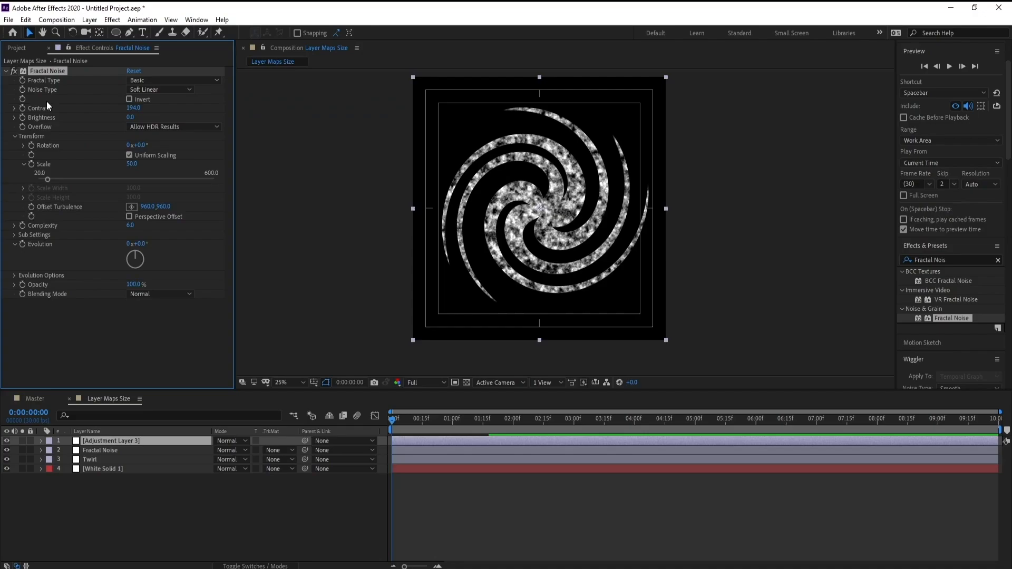
left_click(112, 19)
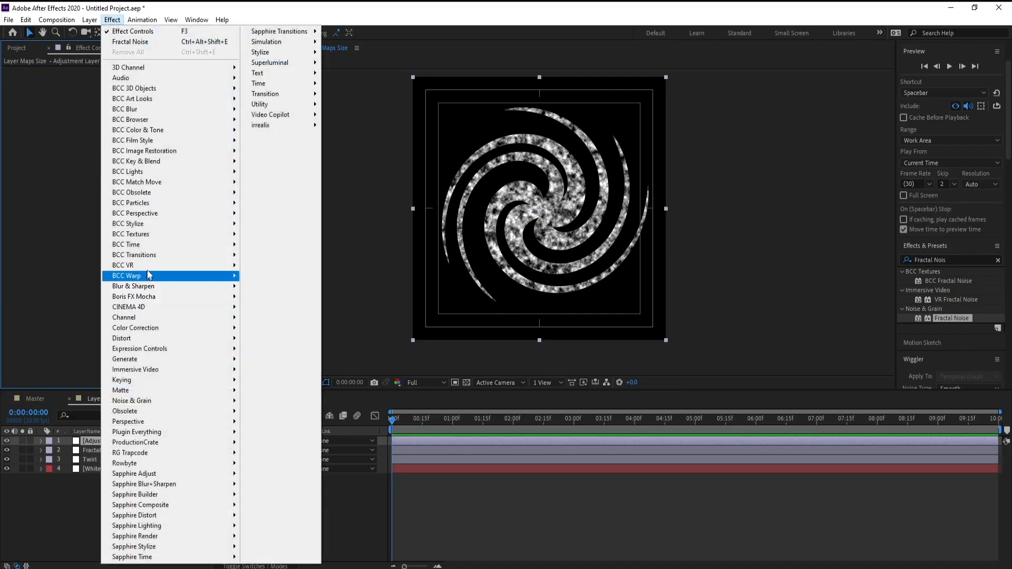
mouse_move(150, 288)
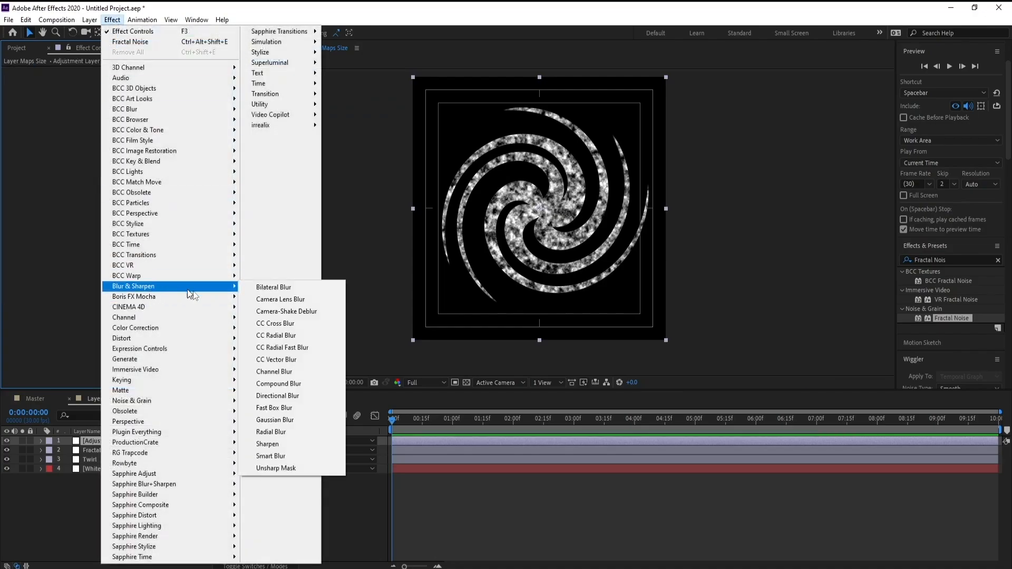
left_click(280, 420)
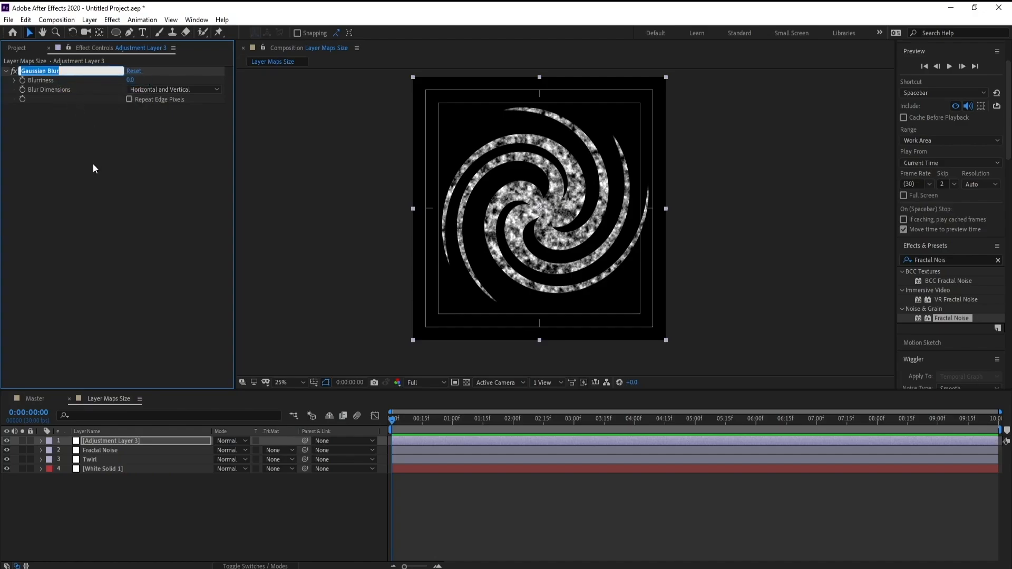
- Rename the topmost adjustment layer Gaussian Blur
right_click(121, 439)
left_click(148, 429)
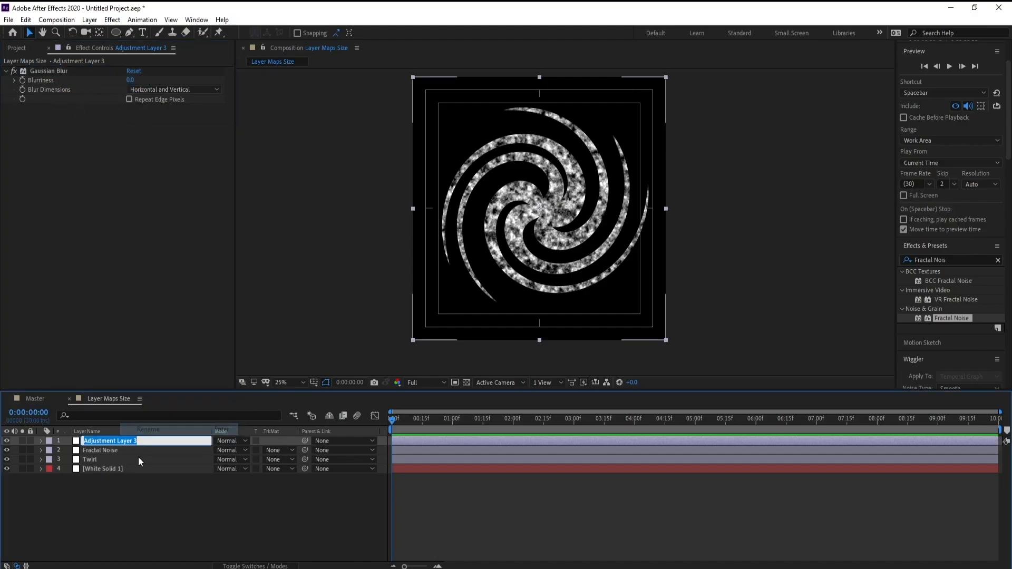
type("Gaussian Blur")
key("Return")
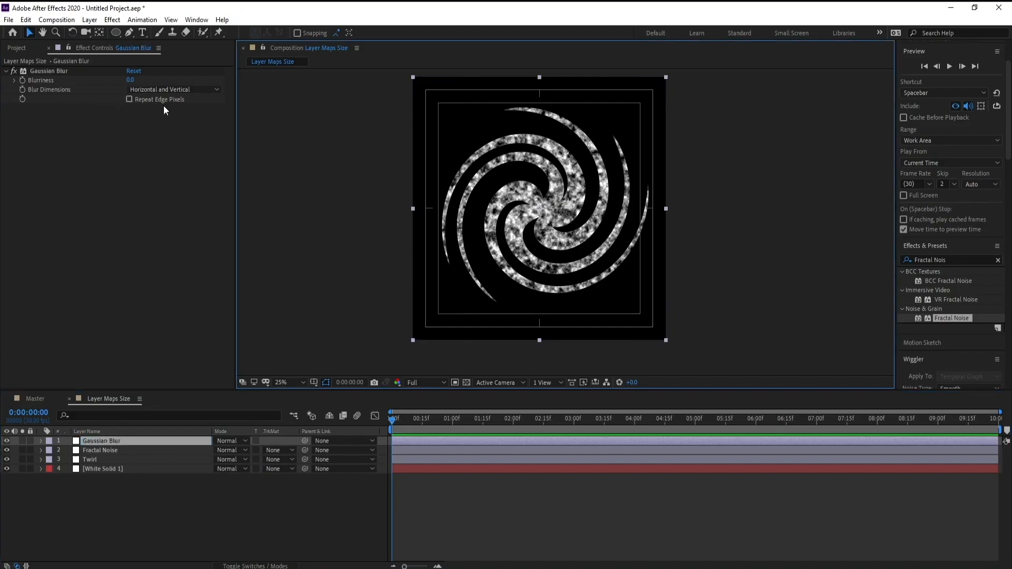
- Turn on Repeat Edge Pixels for the Gaussian Blur effect and set its blurriness to 80
left_click(129, 99)
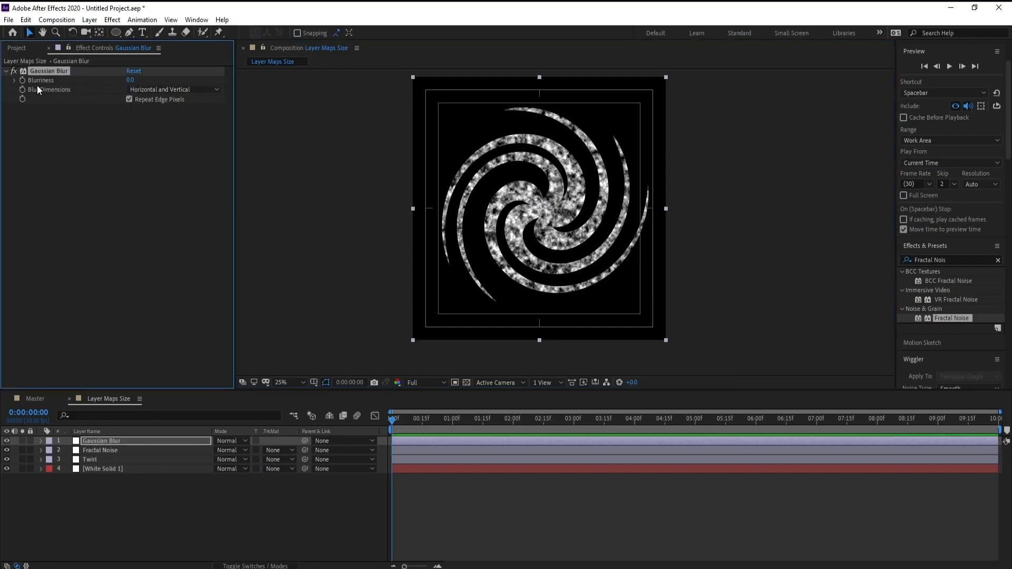
left_click_drag(130, 79, 133, 79)
left_click(132, 80)
type("80")
key("Return")
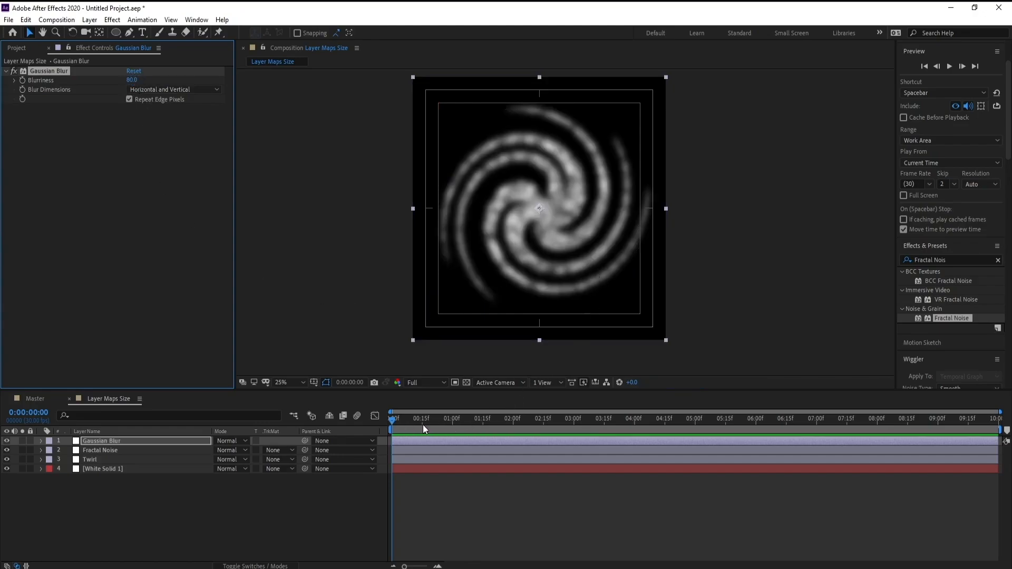
left_click_drag(423, 424, 391, 422)
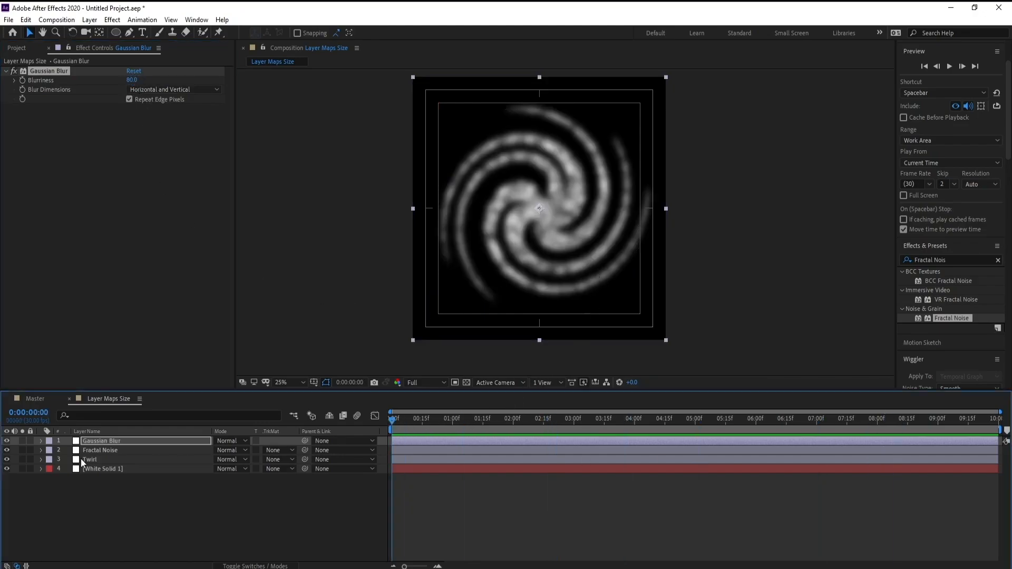
- Animate the Fractal Noise layer's Evolution with the expression time*200
left_click(113, 453)
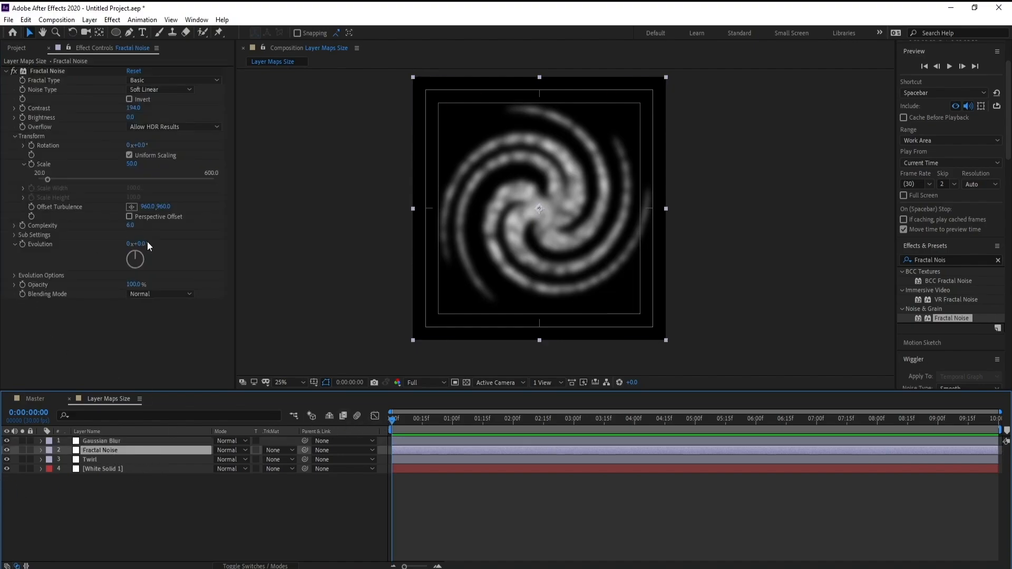
left_click(22, 244, "alt")
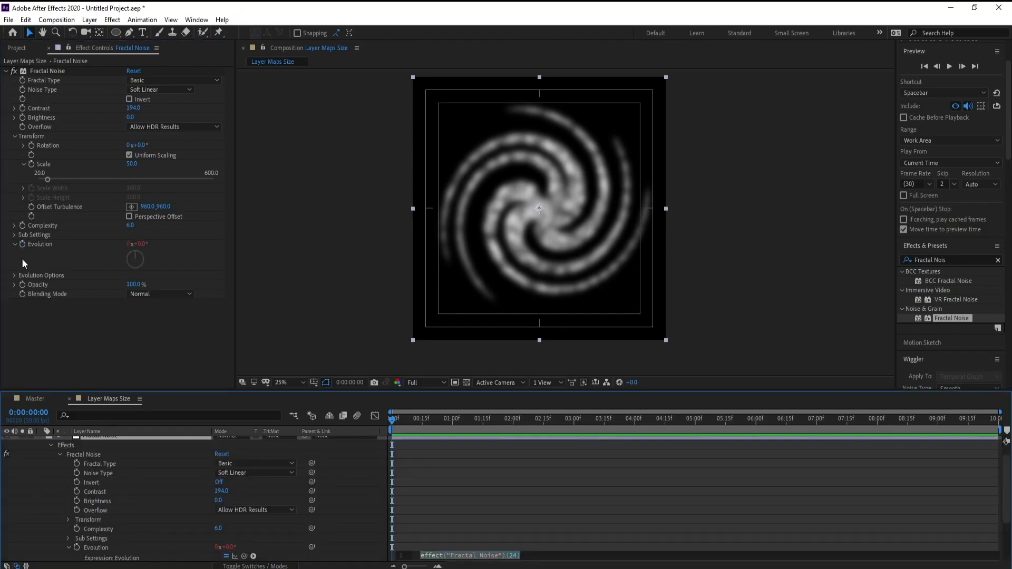
type("ti")
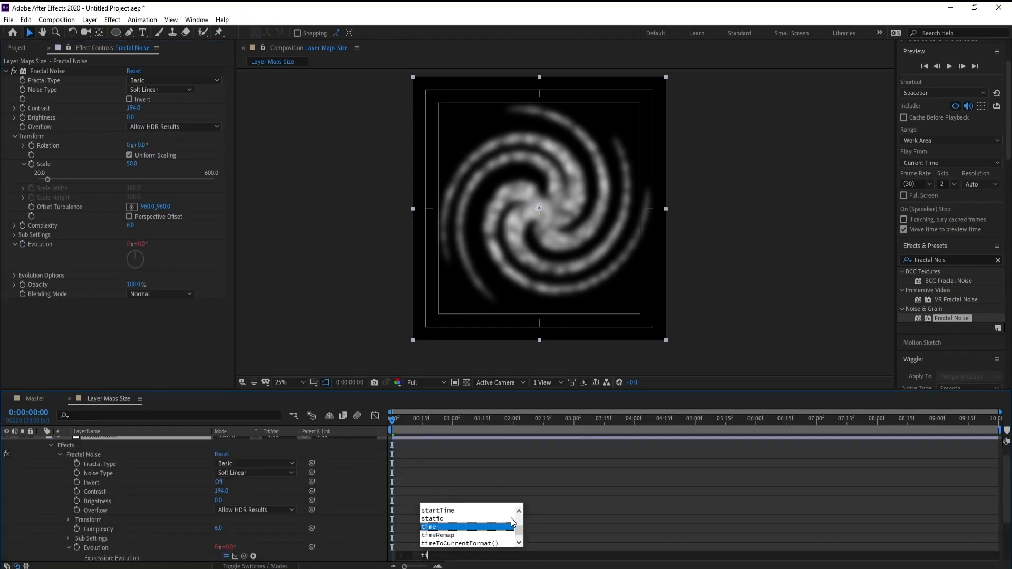
type("me*")
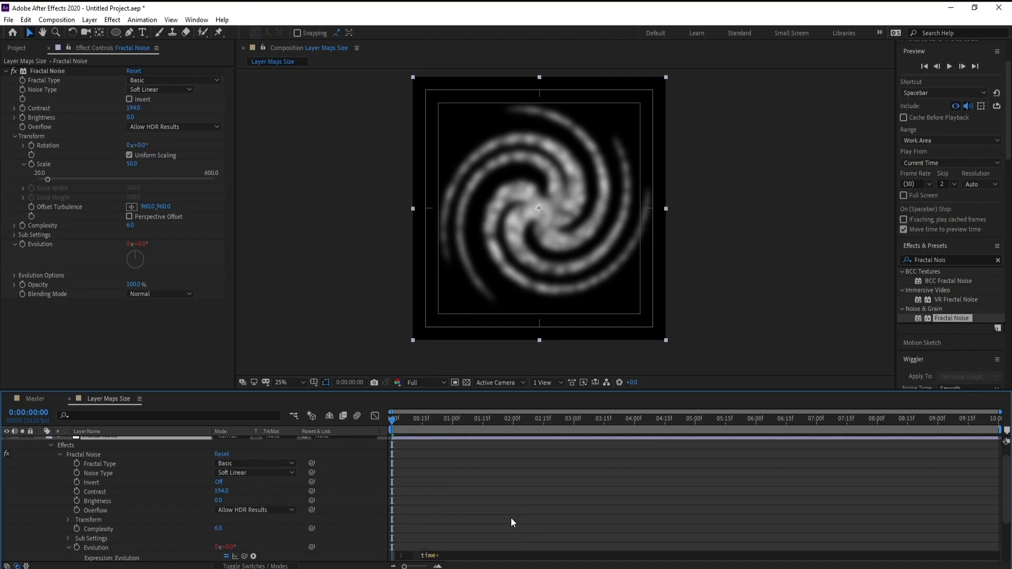
type("100")
key("BackSpace")
key("BackSpace")
key("BackSpace")
type("200")
left_click(349, 305)
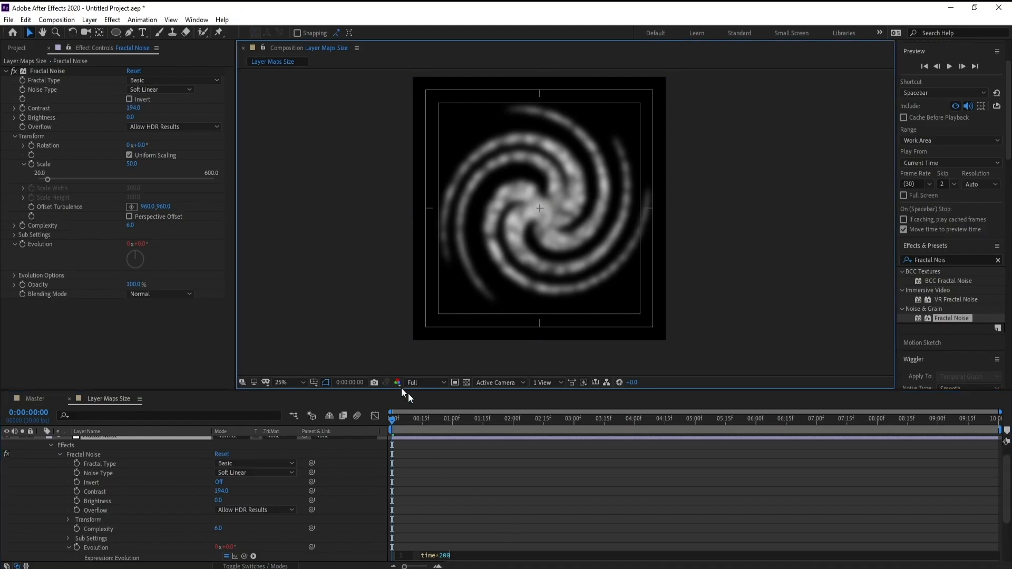
- Play back the start of the evolving spiral noise and collapse the Fractal Noise layer's properties
key("space")
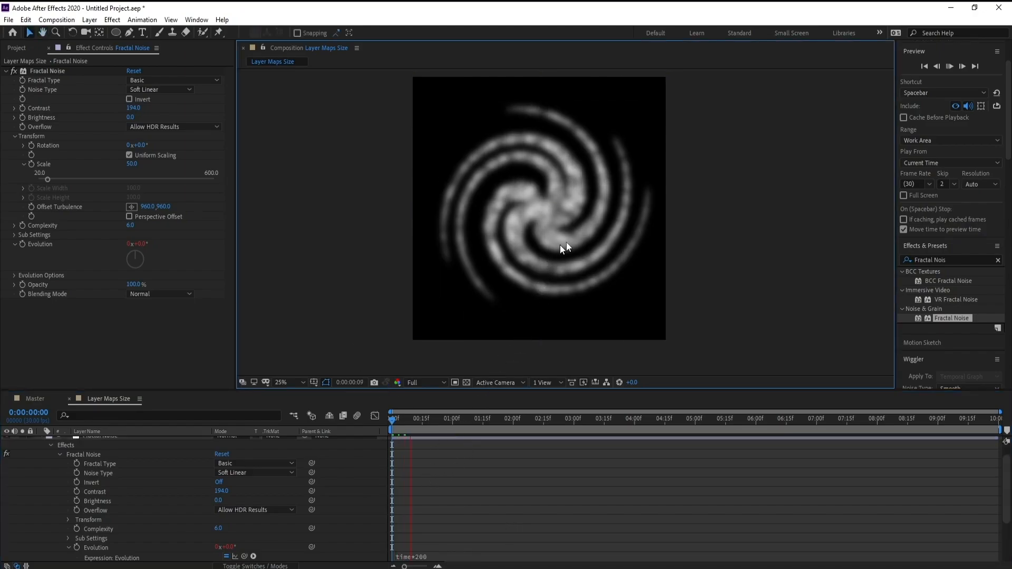
key("space")
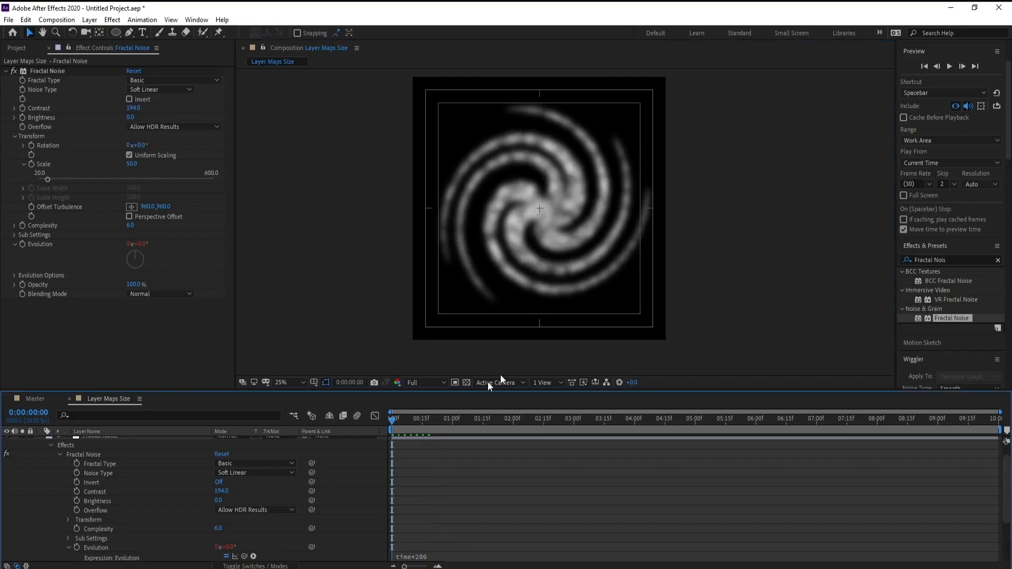
key("space")
key("space")
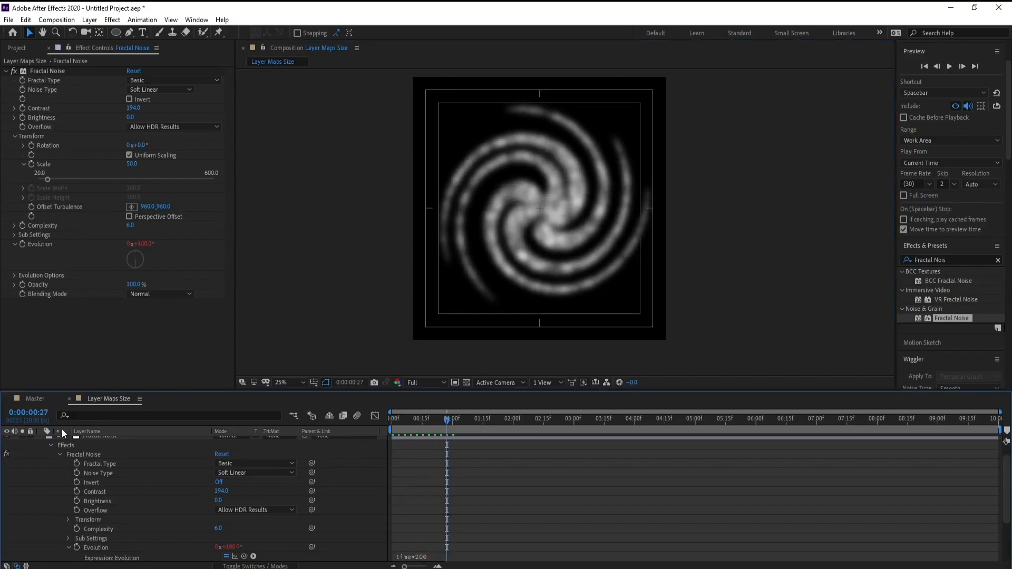
left_click(47, 444)
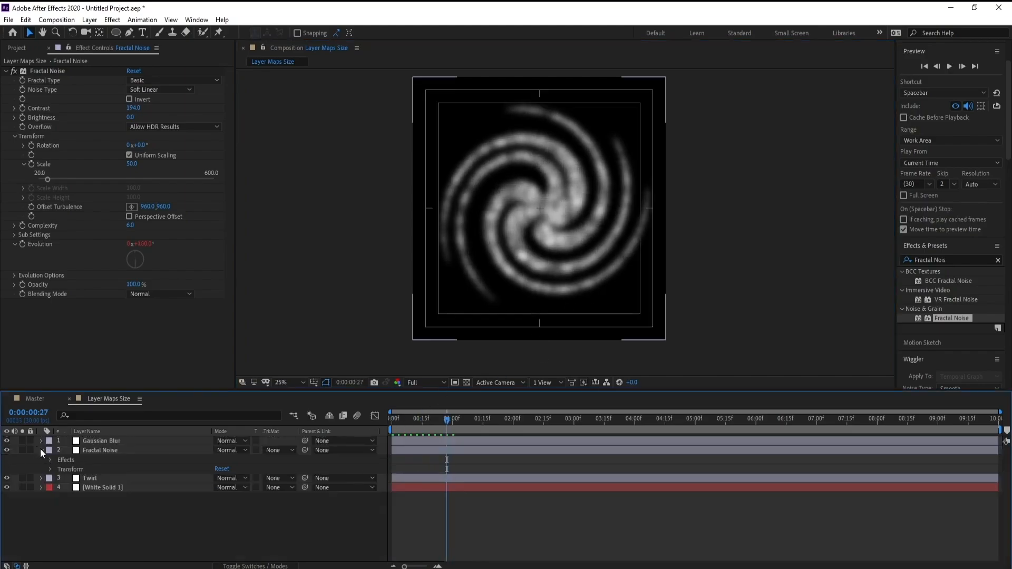
left_click(41, 450)
left_click(108, 468)
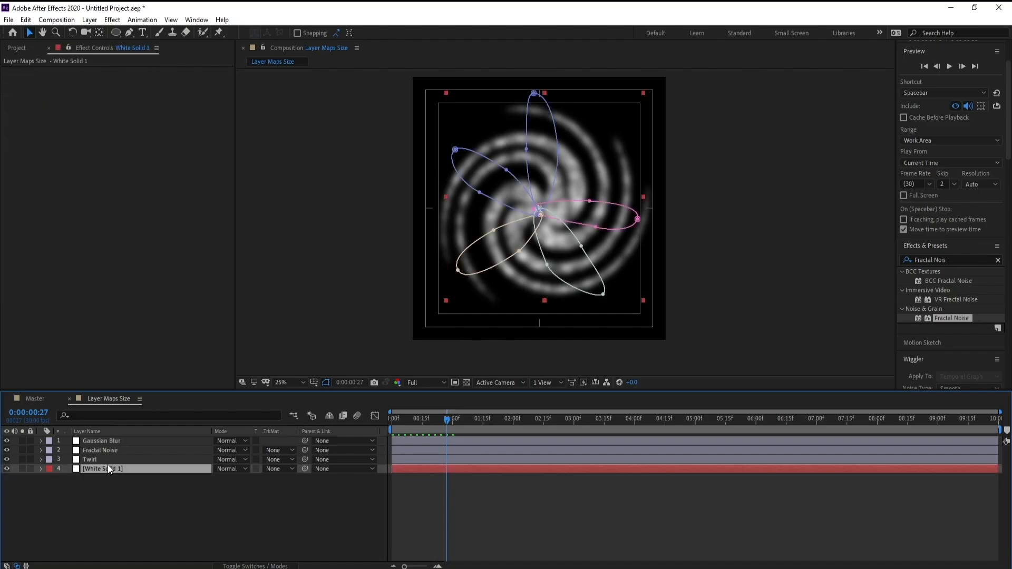
- Place the Layer Maps Size composition beneath the Particular layer in the Master composition and hide it
left_click(40, 398)
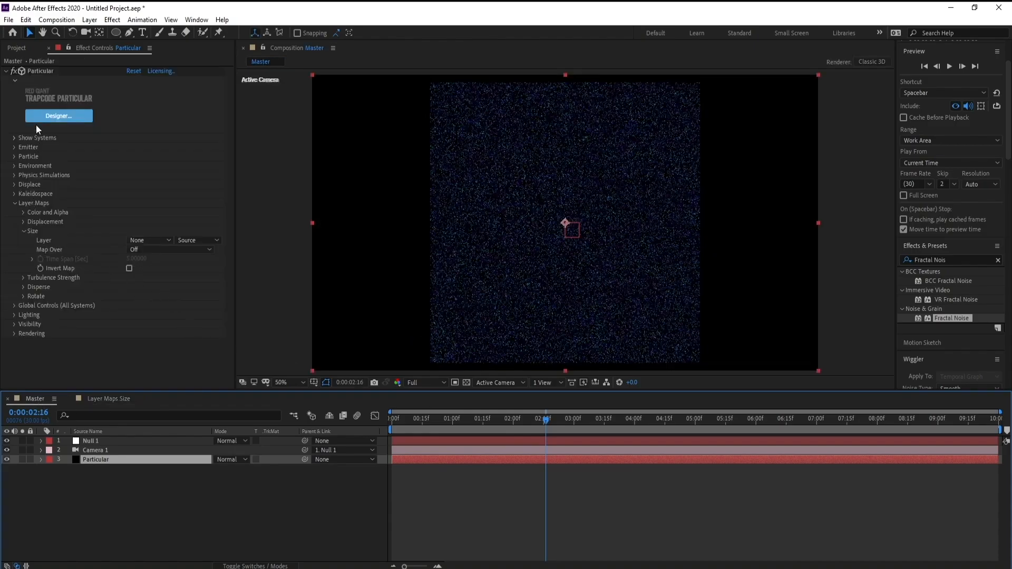
left_click(24, 48)
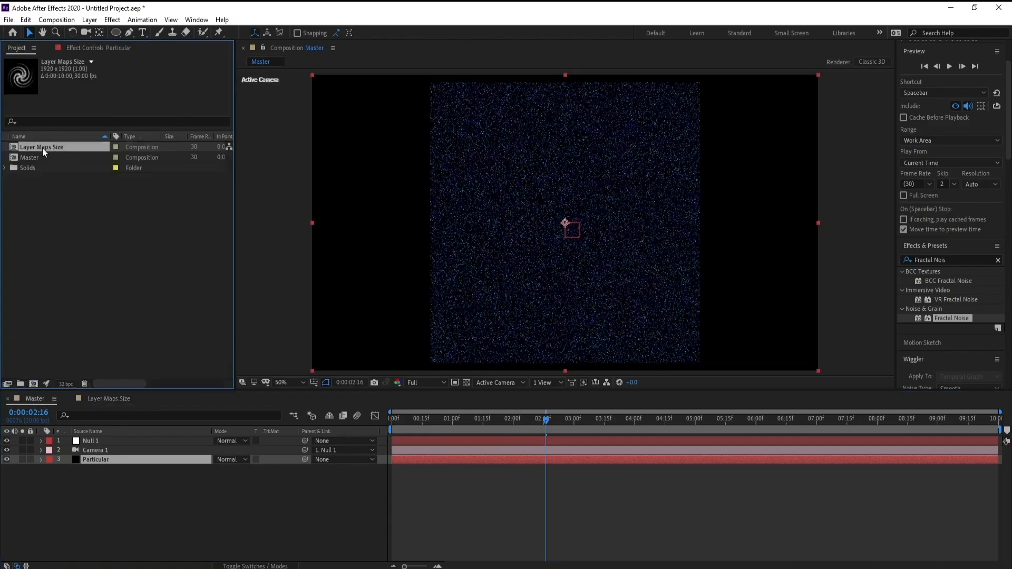
left_click_drag(42, 148, 103, 487)
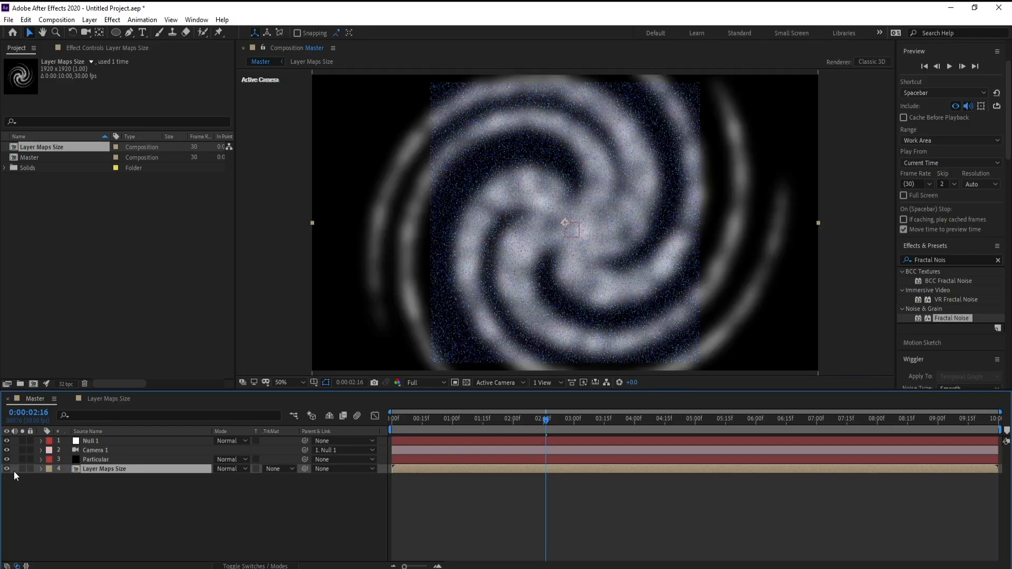
left_click(7, 469)
- Use Layer Maps Size as the Particular effect's size map layer and map it over XZ
left_click(93, 461)
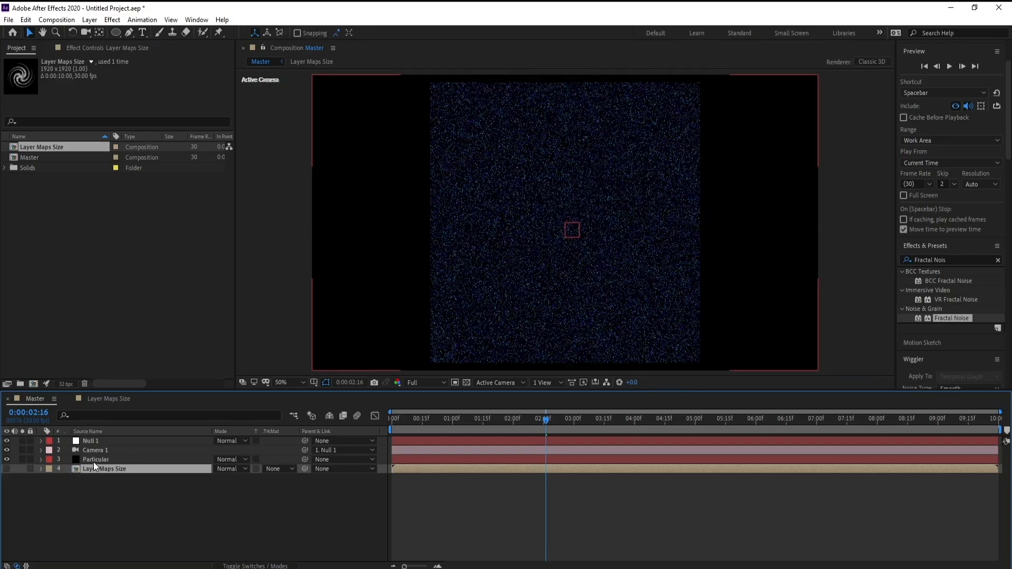
left_click(103, 53)
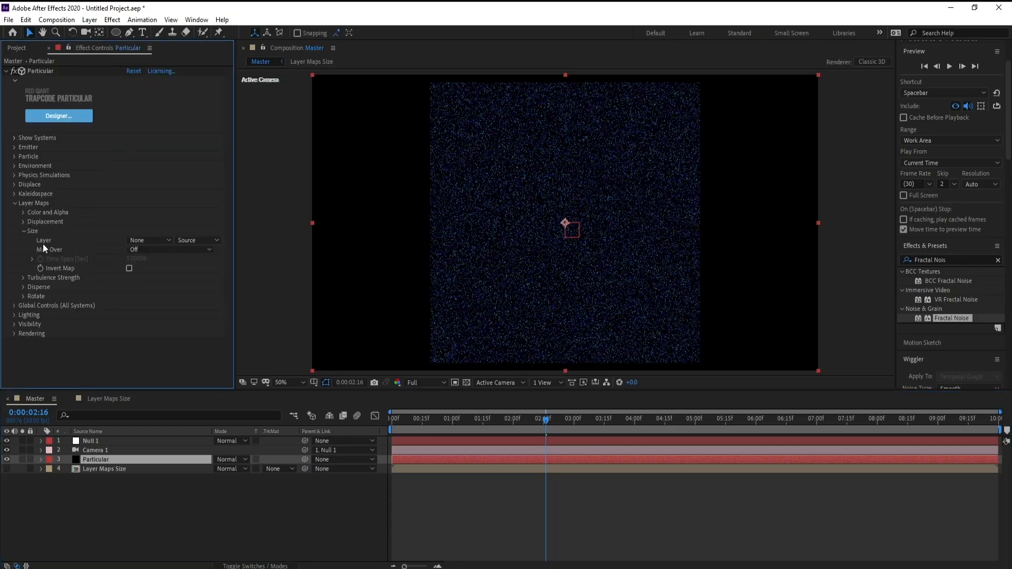
left_click(165, 242)
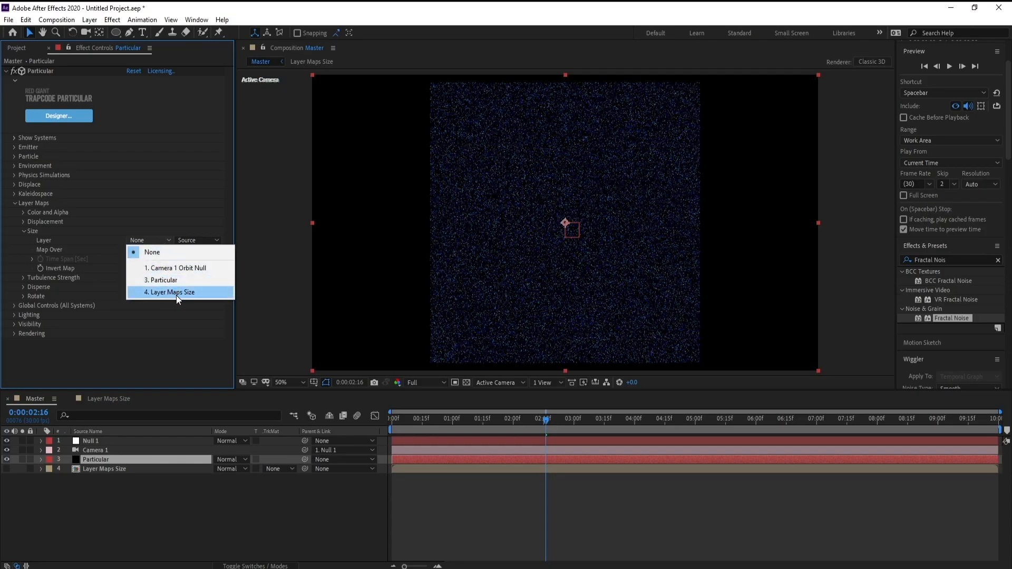
left_click(198, 296)
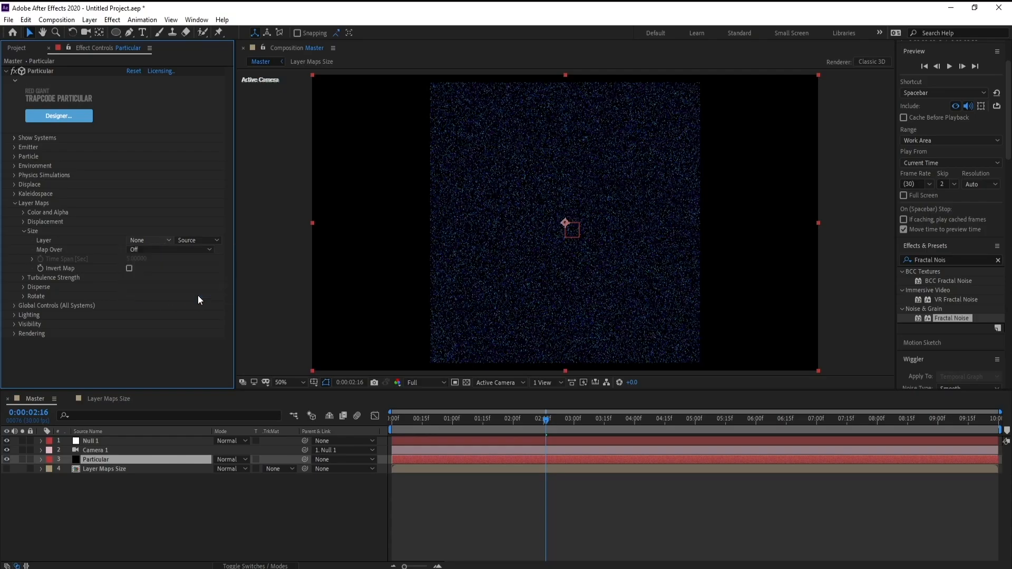
left_click(147, 251)
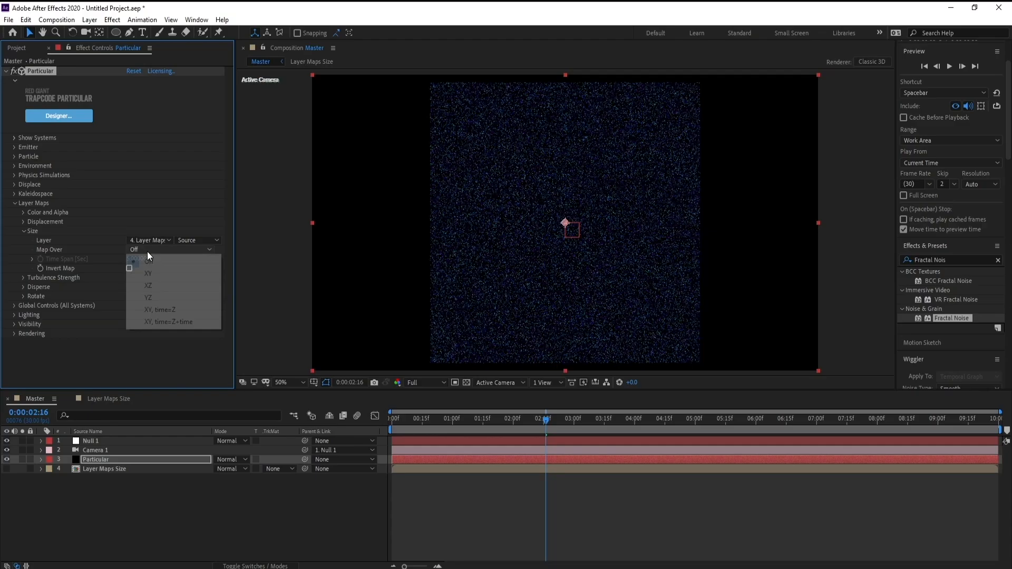
left_click(157, 287)
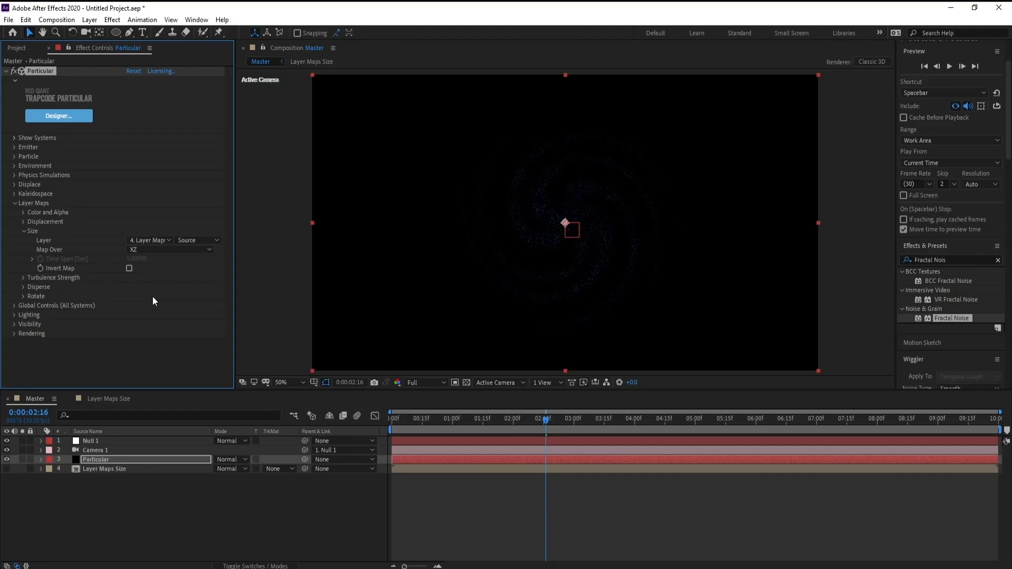
- Lock the Master viewer, open Layer Maps Size in its own locked viewer and dock it beside Master, fitted at 25%
left_click(264, 49)
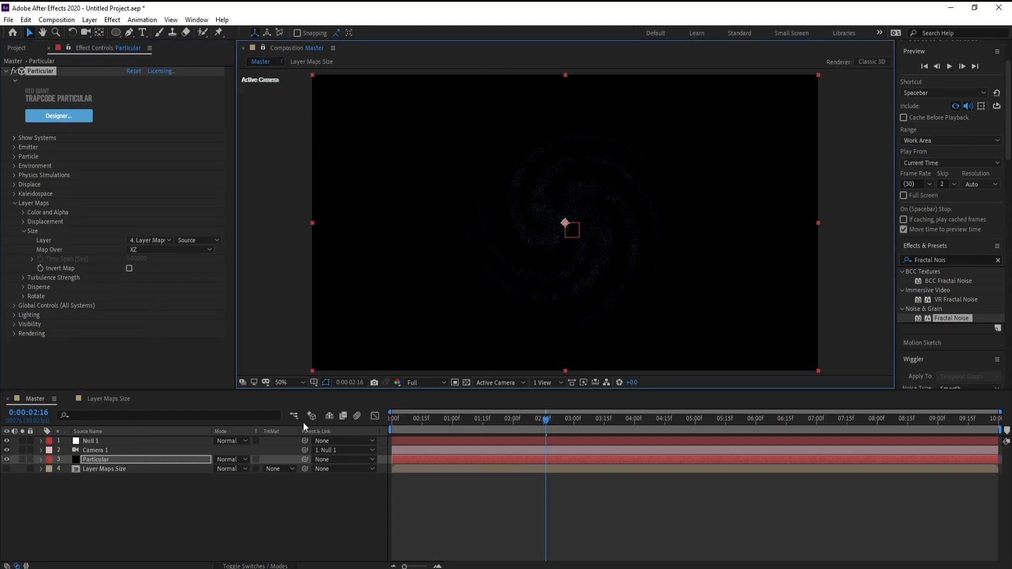
double_click(125, 472)
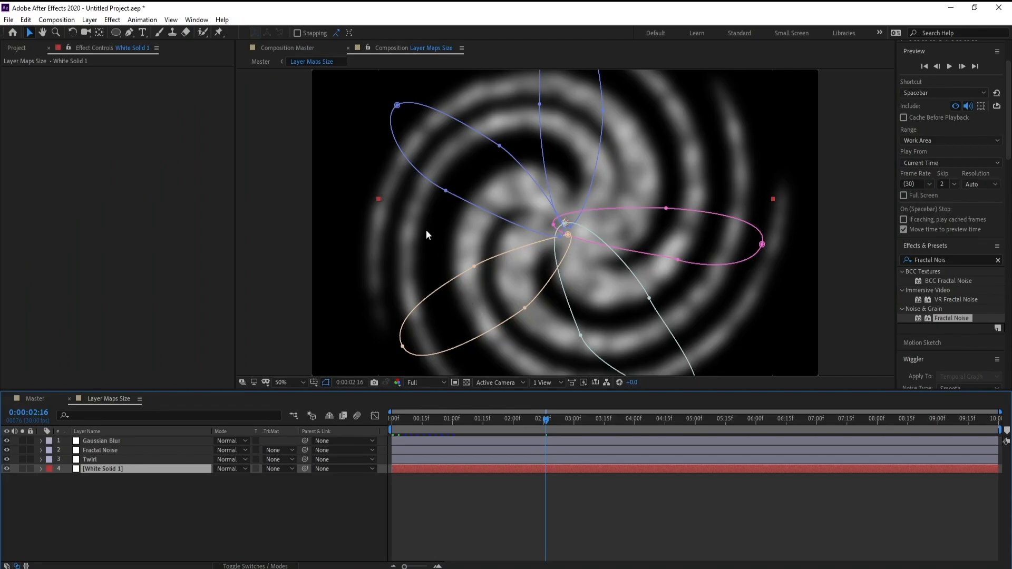
left_click(367, 47)
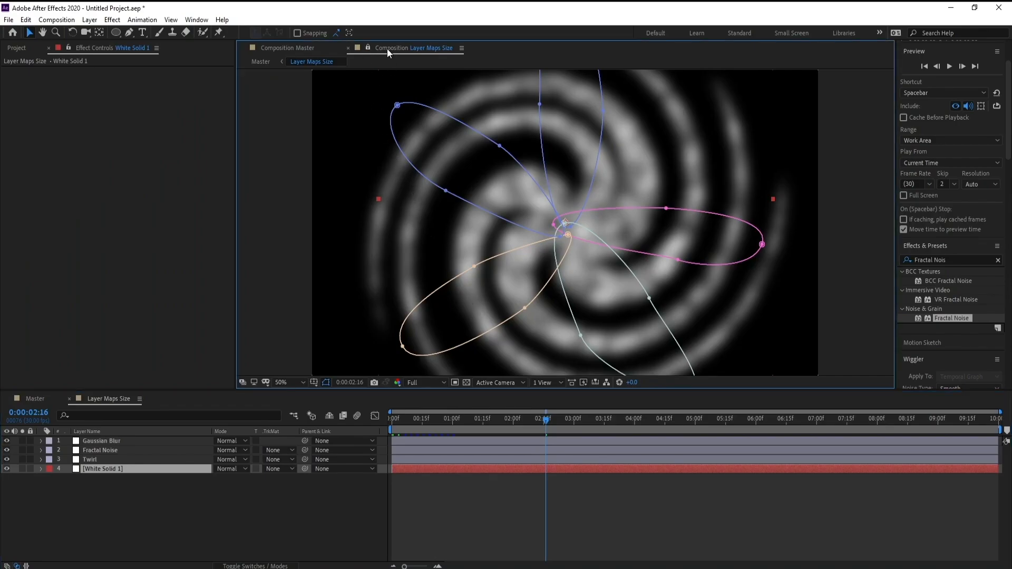
left_click_drag(387, 48, 895, 221)
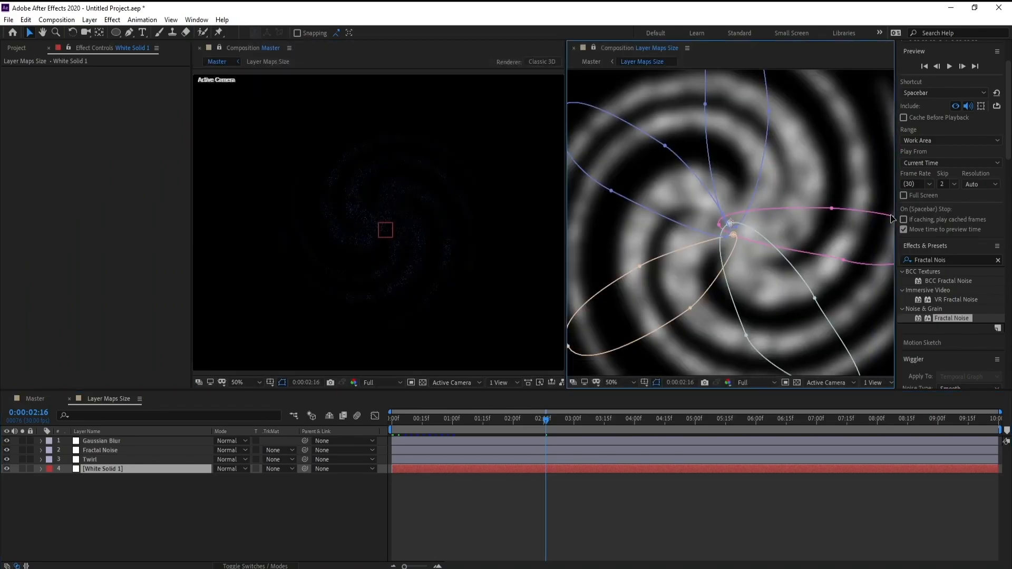
scroll(776, 227, "down", 2)
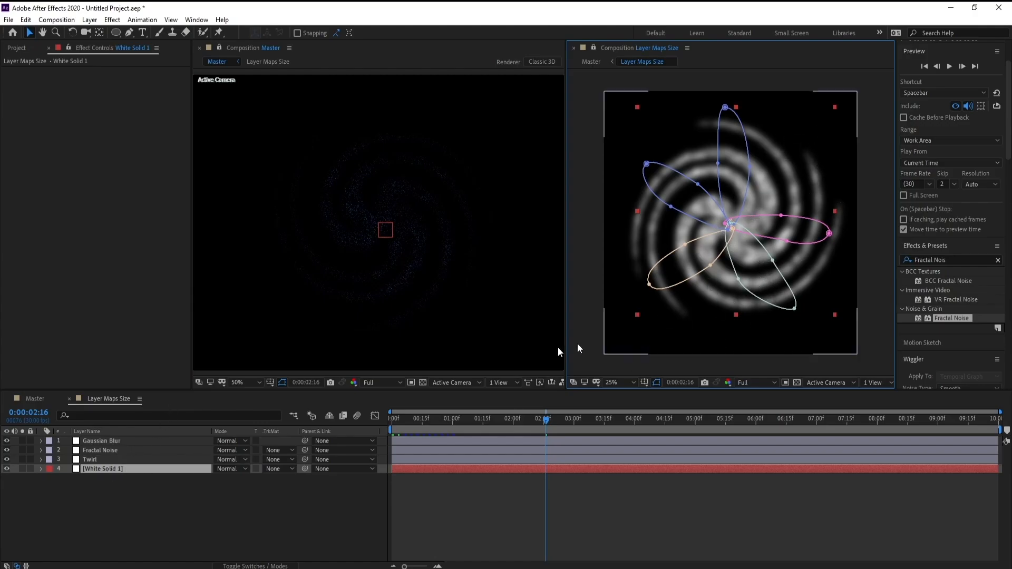
- Draw a short petal mask with the Pen tool on White Solid 1 between the upper and right-hand petals
left_click(128, 33)
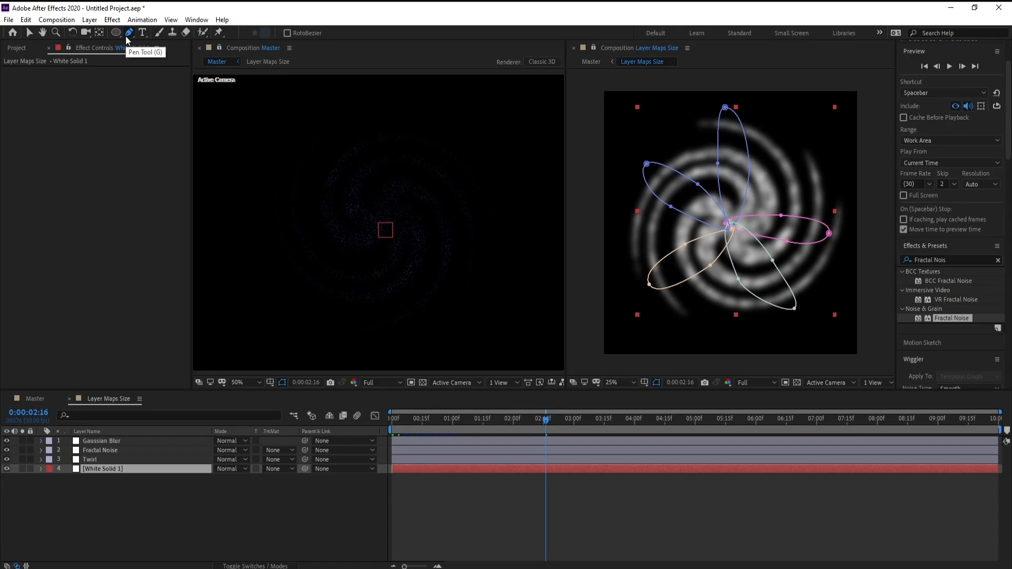
mouse_move(784, 143)
left_mouse_down()
mouse_move(775, 192)
mouse_move(755, 185)
mouse_move(774, 154)
mouse_move(794, 151)
mouse_move(793, 165)
left_mouse_up()
left_click_drag(756, 193, 755, 207)
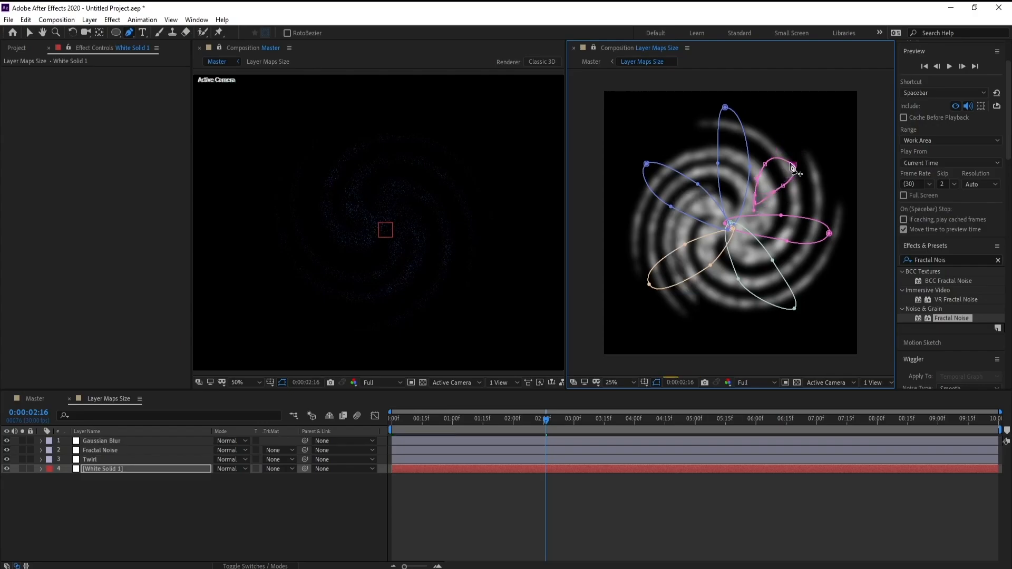
left_click_drag(793, 165, 787, 158)
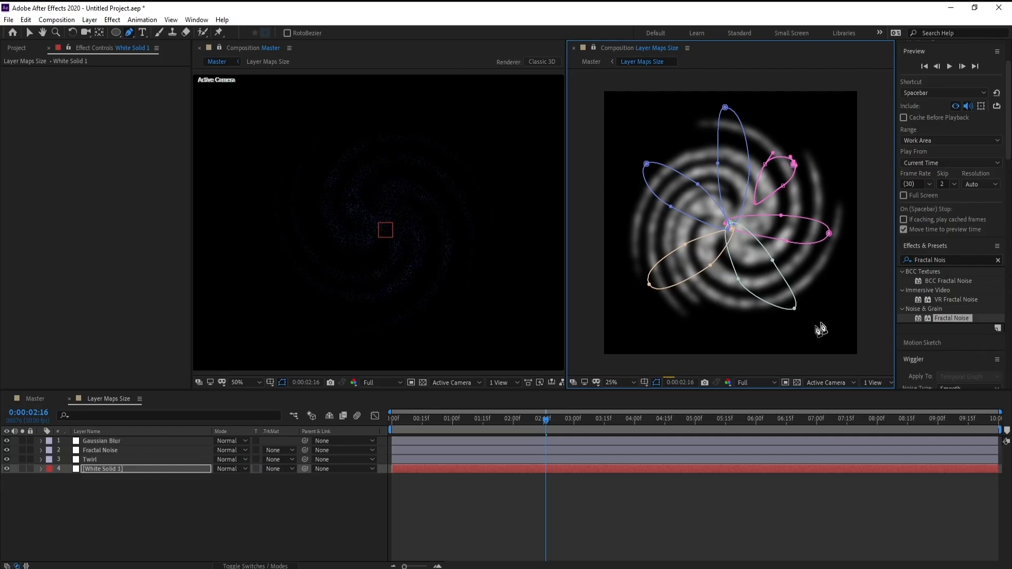
- Draw two more small petal masks on White Solid 1 at the galaxy's lower right and bottom, extending the bottom one's tip outward
mouse_move(818, 278)
left_mouse_down()
mouse_move(793, 245)
mouse_move(818, 272)
left_mouse_up()
left_click(817, 278)
mouse_move(704, 313)
left_mouse_down()
mouse_move(729, 293)
mouse_move(719, 266)
mouse_move(702, 293)
left_mouse_up()
left_click(705, 313)
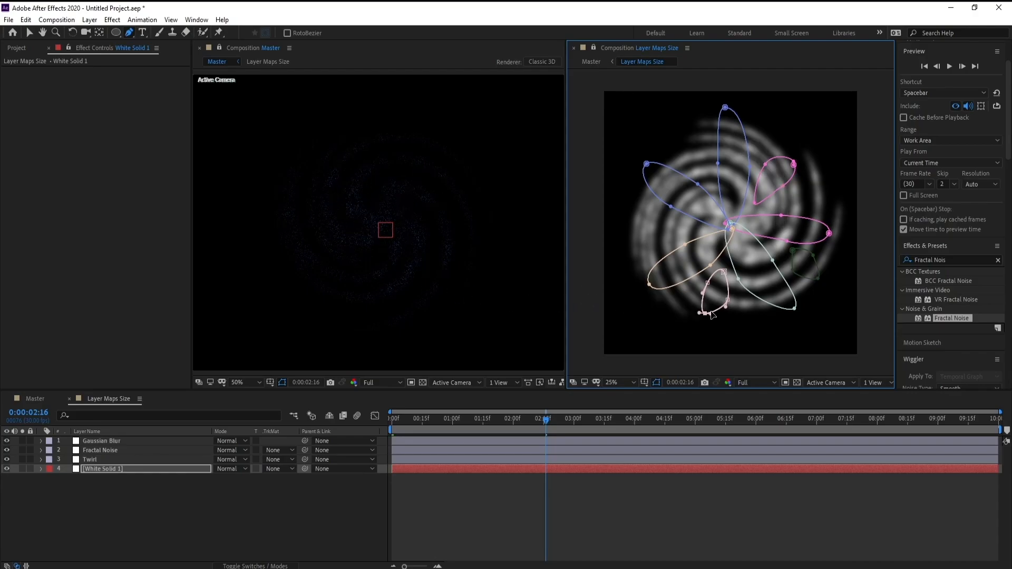
left_click_drag(705, 314, 703, 325)
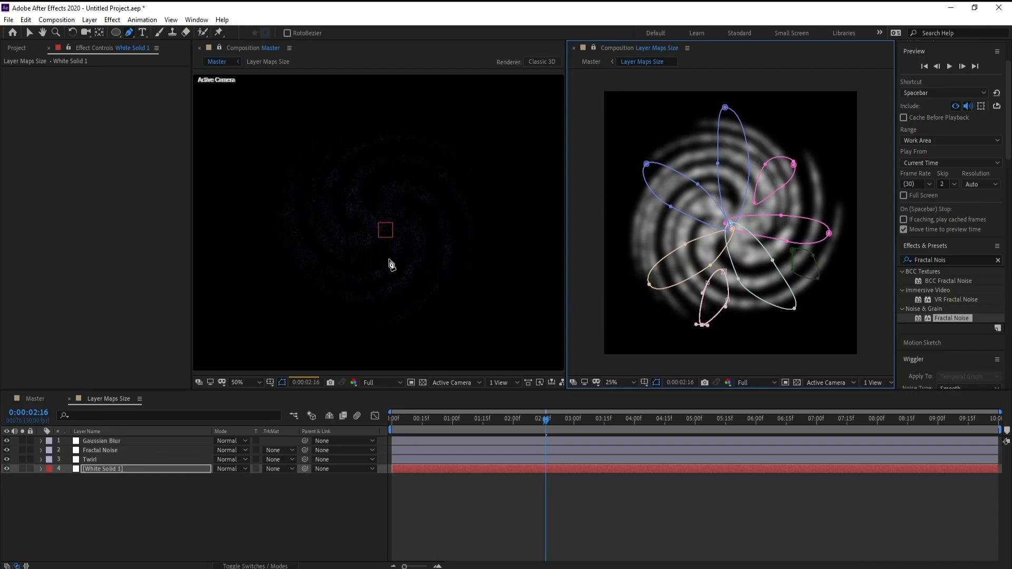
- Draw two further small petal masks on White Solid 1, one at the galaxy's left and one at its upper left
left_click(636, 213)
left_click_drag(666, 233, 632, 222)
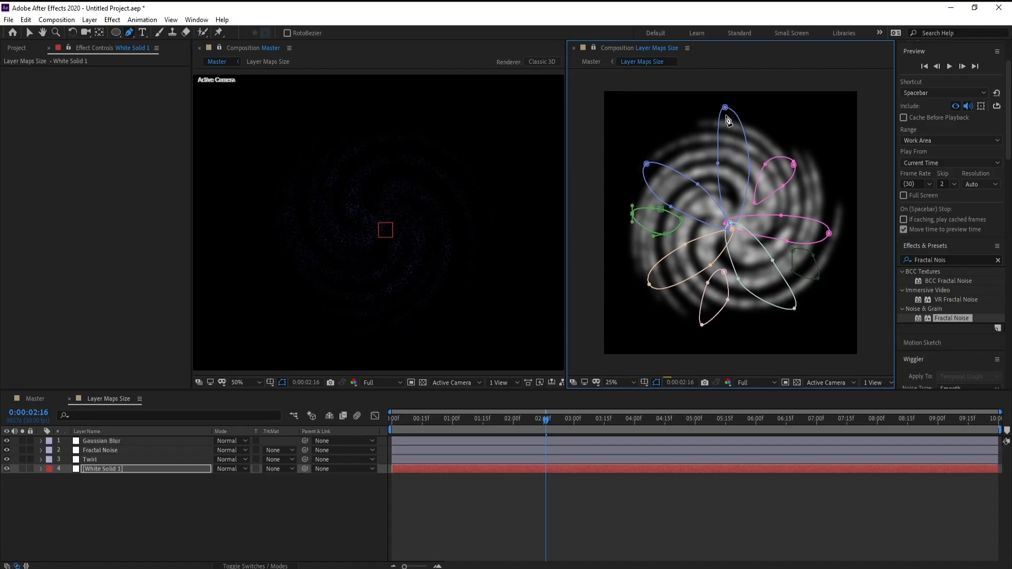
mouse_move(686, 125)
left_mouse_down()
mouse_move(684, 151)
mouse_move(698, 167)
mouse_move(706, 142)
mouse_move(675, 116)
mouse_move(677, 146)
mouse_move(703, 172)
mouse_move(697, 136)
mouse_move(707, 137)
left_mouse_up()
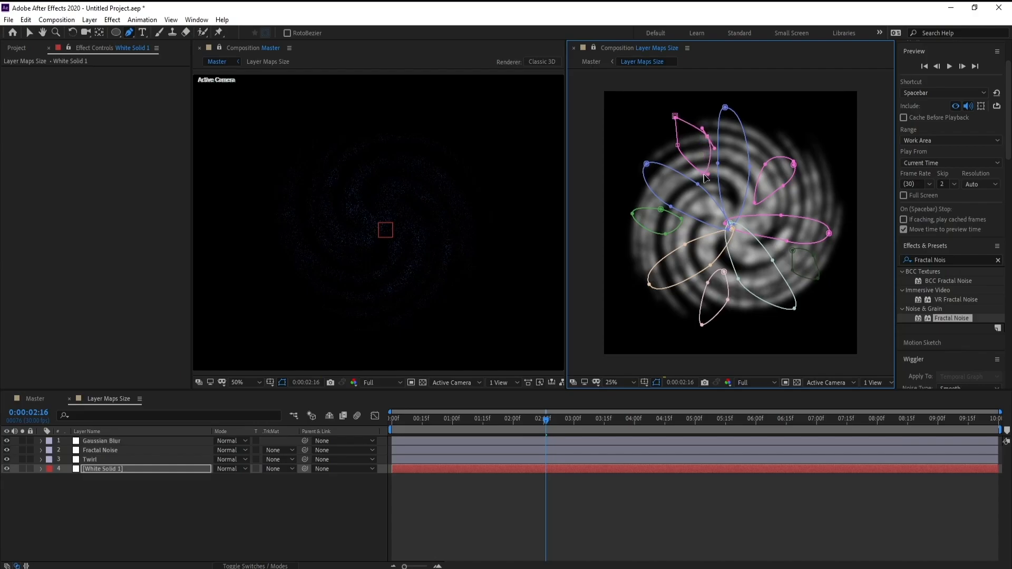
left_click_drag(703, 173, 707, 179)
left_click_drag(678, 146, 673, 143)
left_click(675, 116)
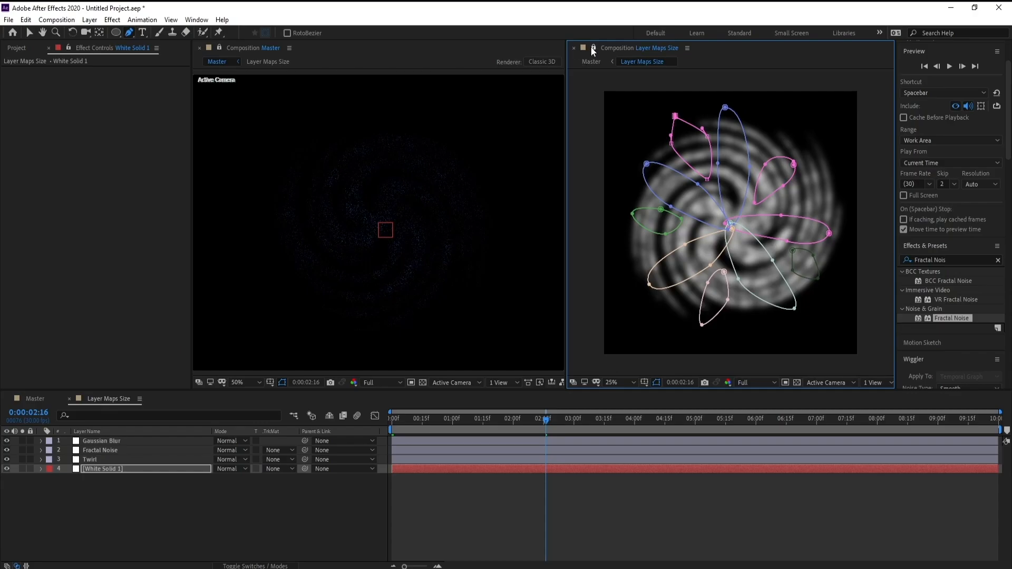
- Close the separate Layer Maps Size viewer, switch back to the Selection tool and return to the Master composition
left_click(574, 48)
key("v")
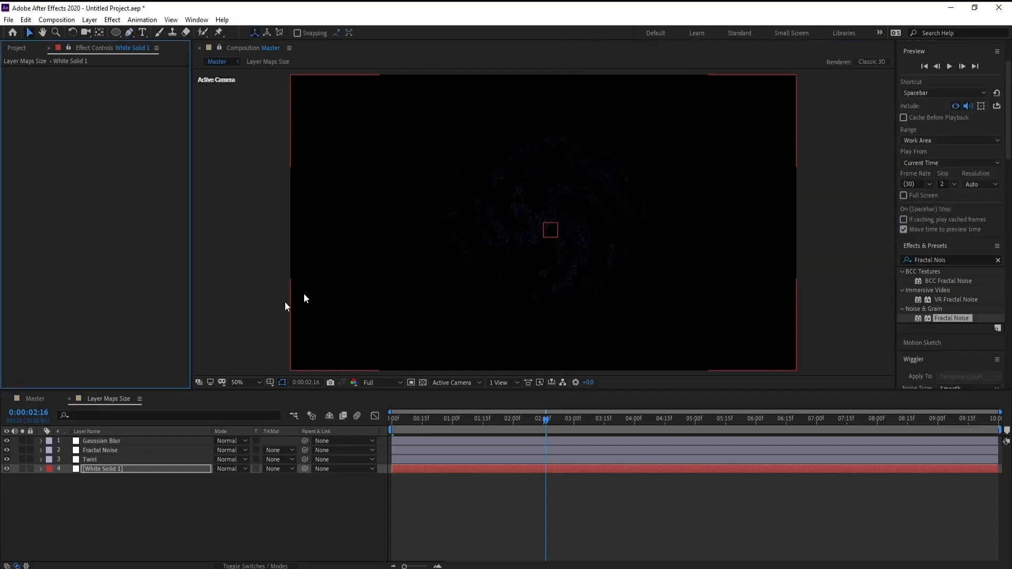
left_click(34, 399)
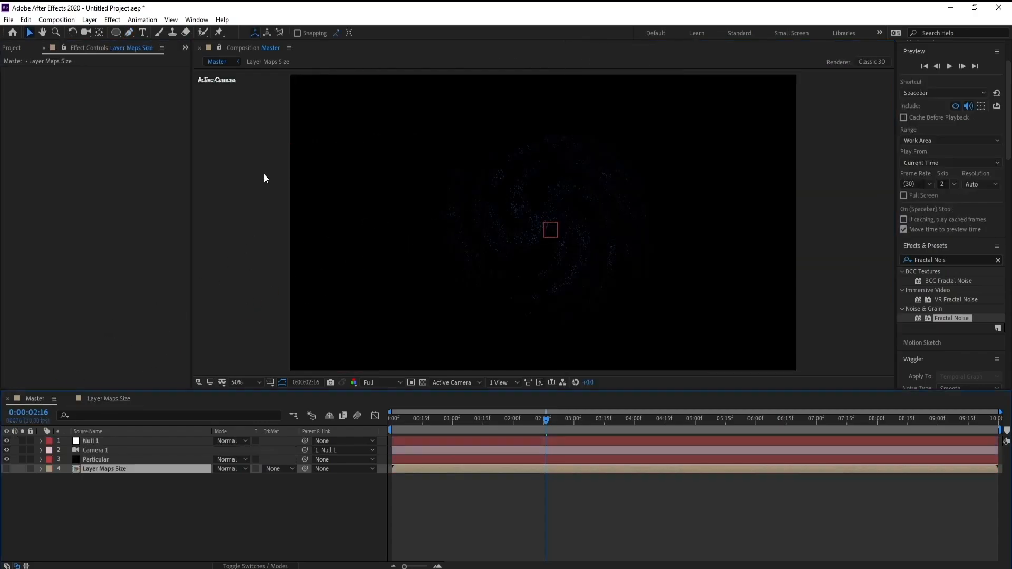
left_click(205, 246)
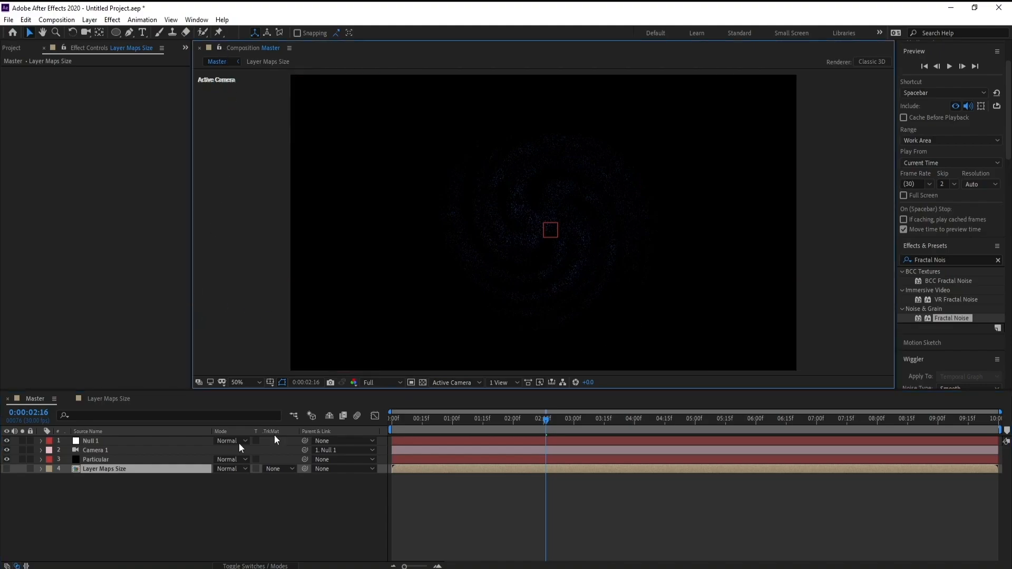
- Select the Particular layer, collapse its size map settings and expand the Displacement settings under Layer Maps
left_click(86, 459)
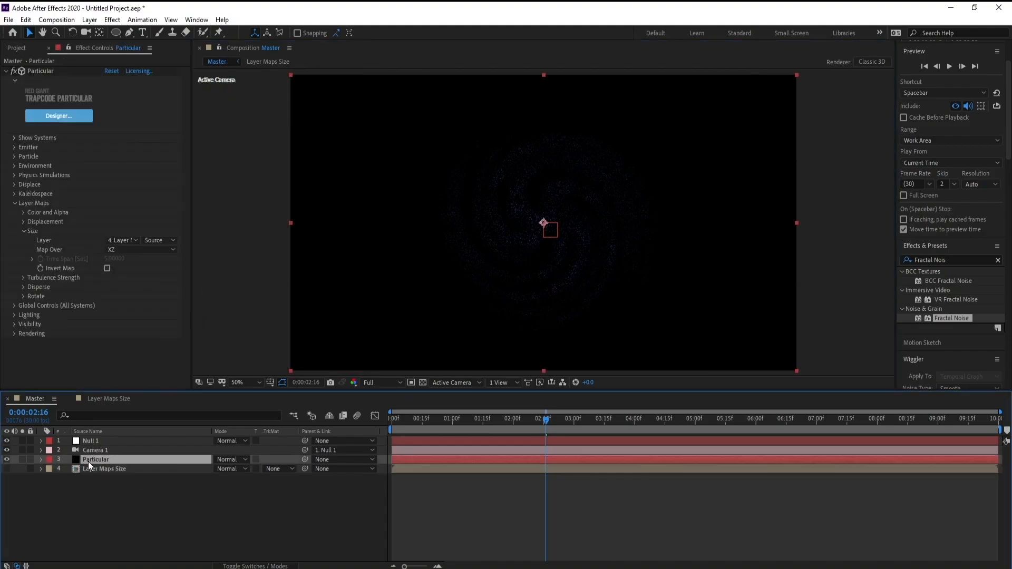
left_click(23, 232)
left_click(22, 222)
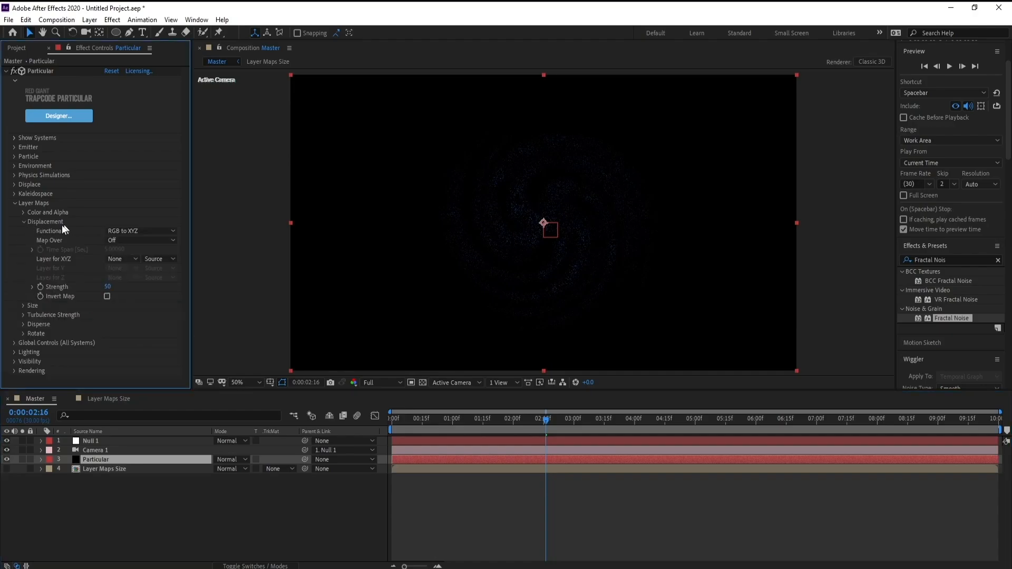
- Create a 1920 by 1920 px, 30 fps, 10-second composition named Displacement White
left_click(60, 20)
left_click(81, 33)
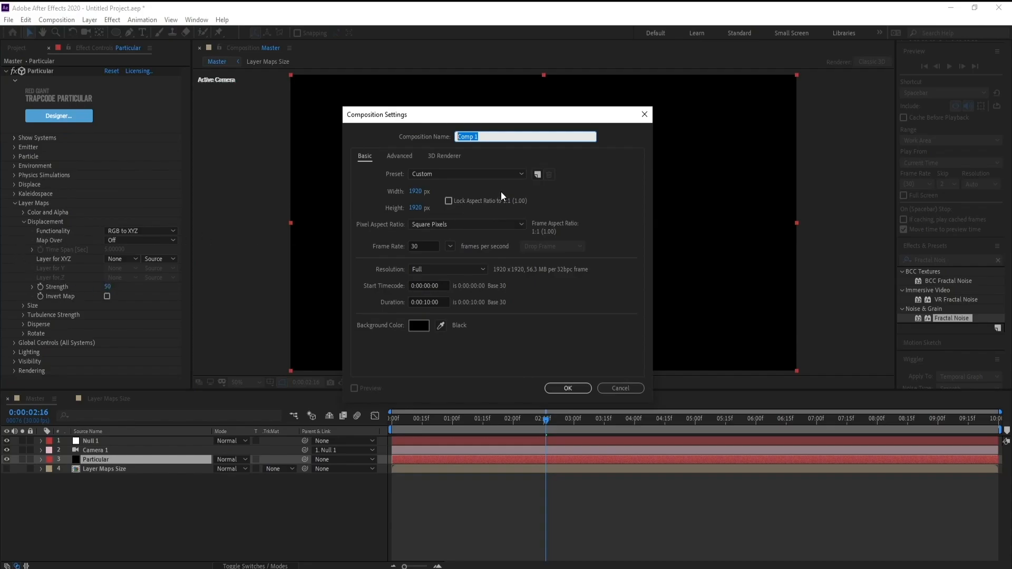
type("S")
key("Return")
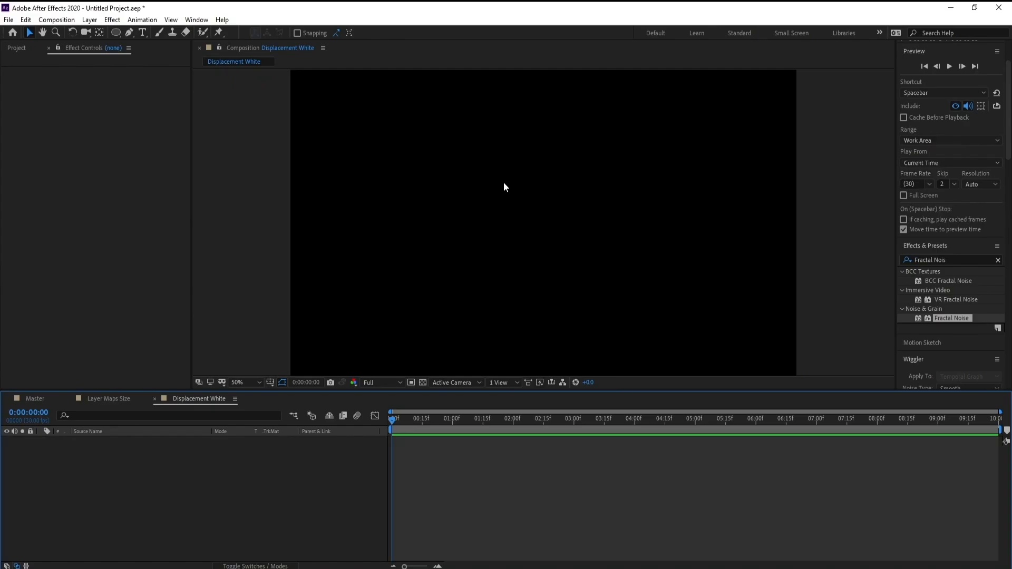
- Add a neutral gray solid with 50% brightness to the Displacement White composition
key("comma")
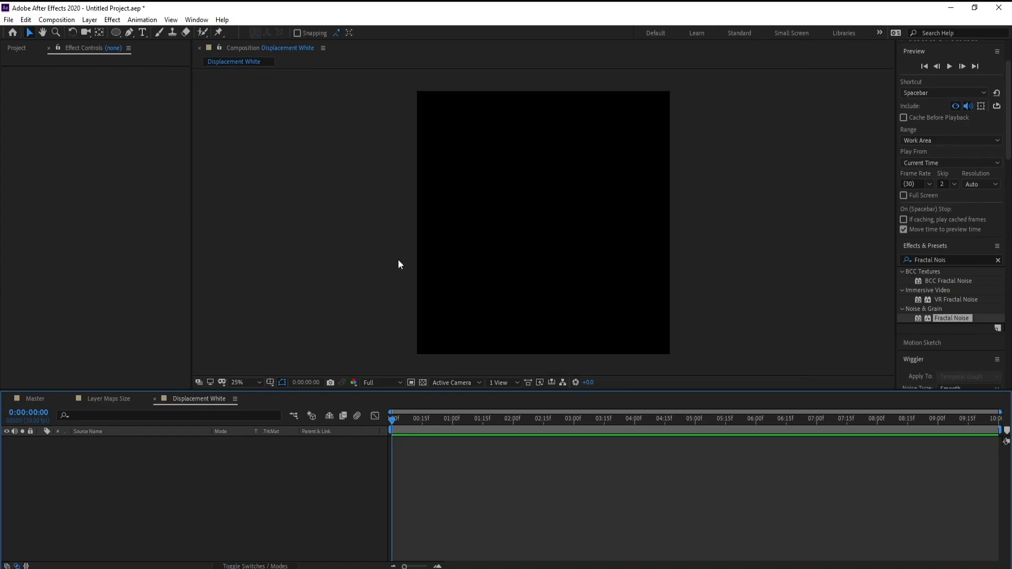
left_click(90, 20)
mouse_move(92, 33)
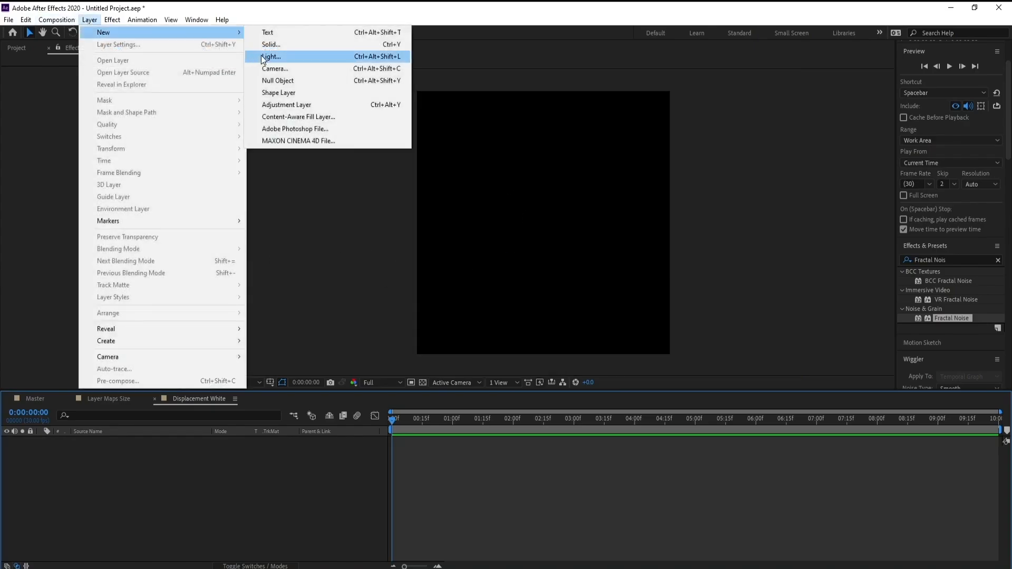
left_click(278, 44)
left_click(234, 338)
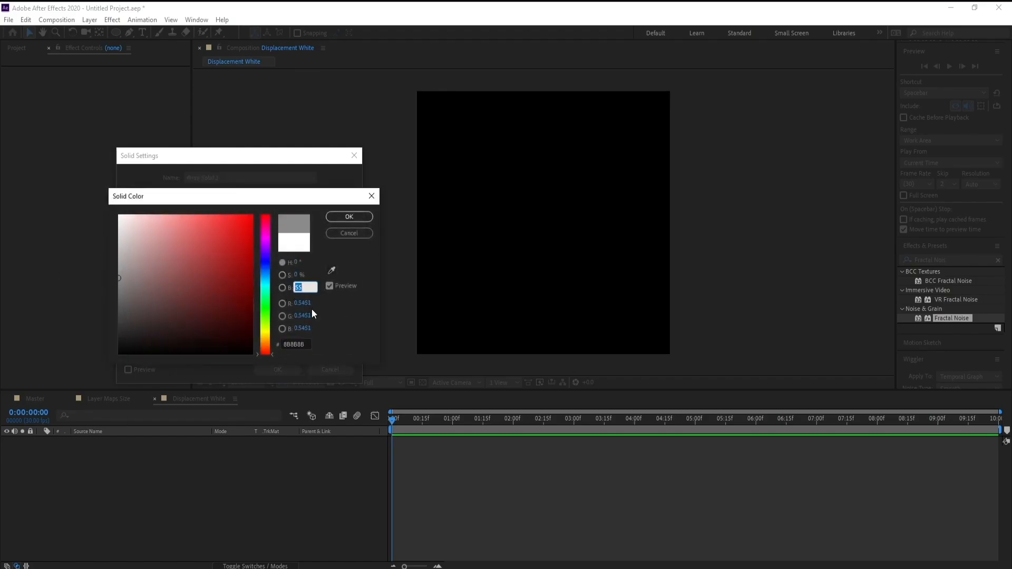
type("50")
key("Return")
key("Return")
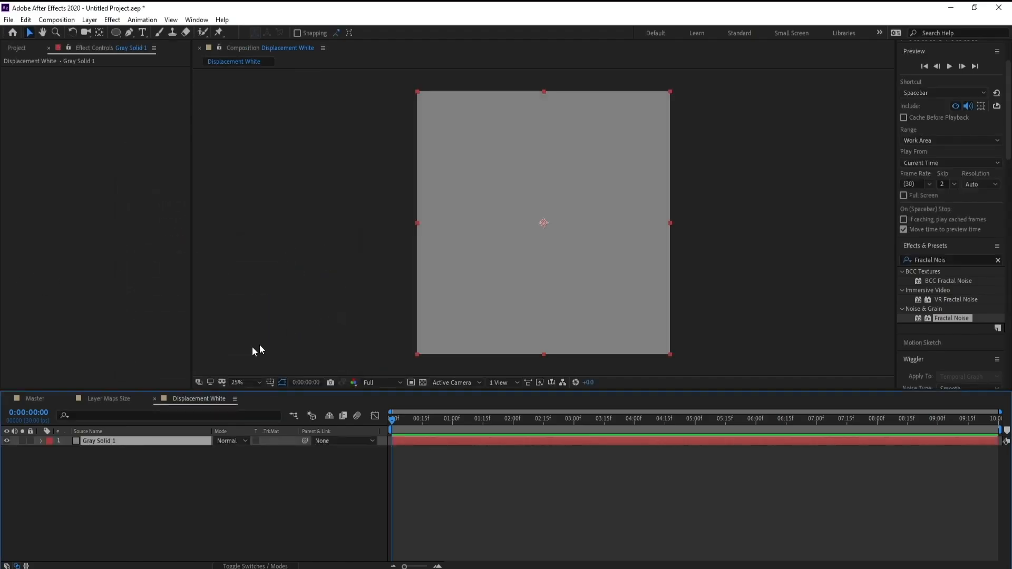
- Add a white solid with colour FFFFFF above the gray solid
left_click(89, 19)
mouse_move(250, 35)
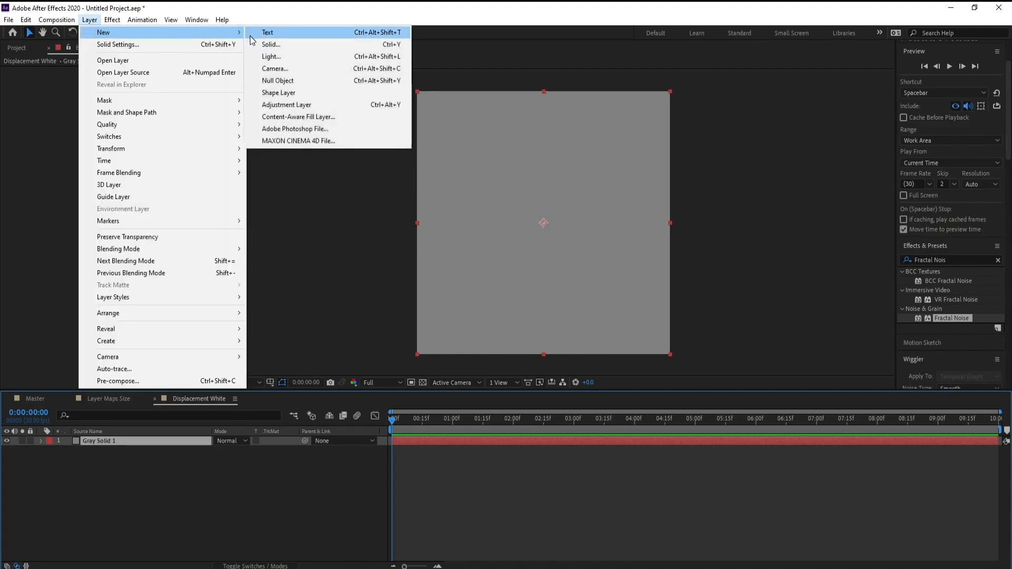
left_click(279, 44)
left_click(242, 337)
type("FFFFFF")
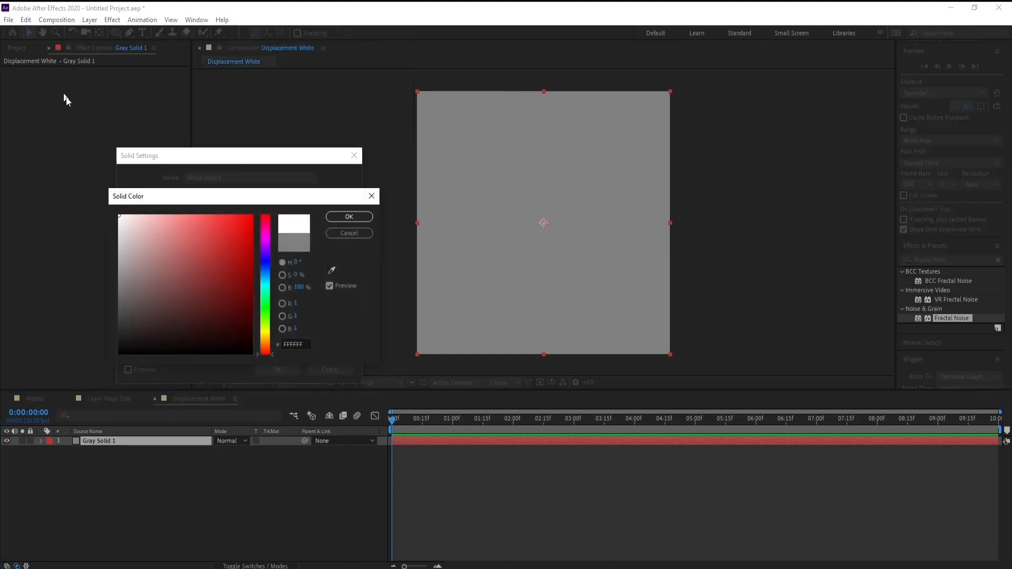
key("Return")
left_click(290, 369)
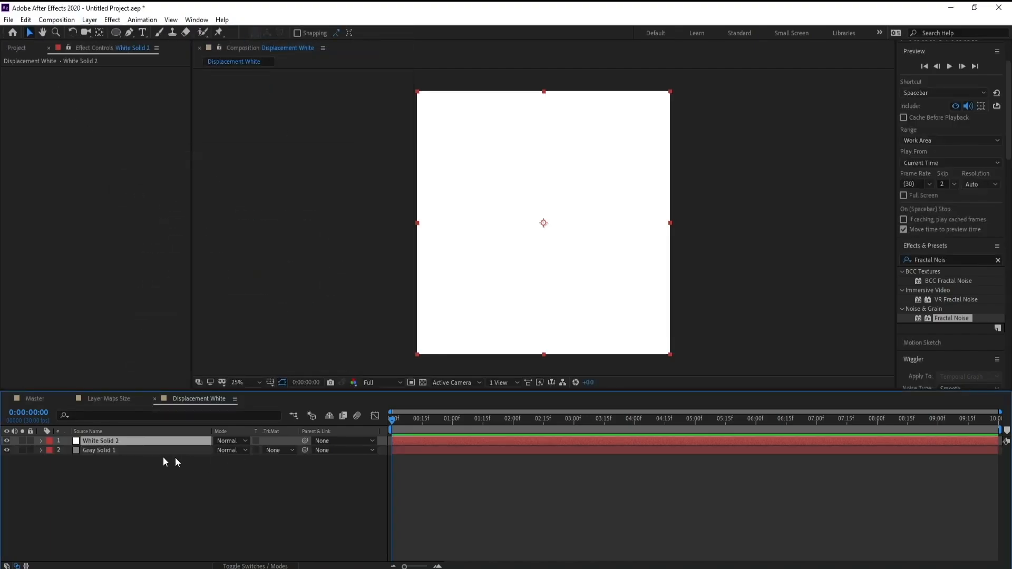
- Add a full-size ellipse mask to White Solid 2 and shrink it around its centre to about half the composition's width
left_click_drag(116, 32, 172, 60)
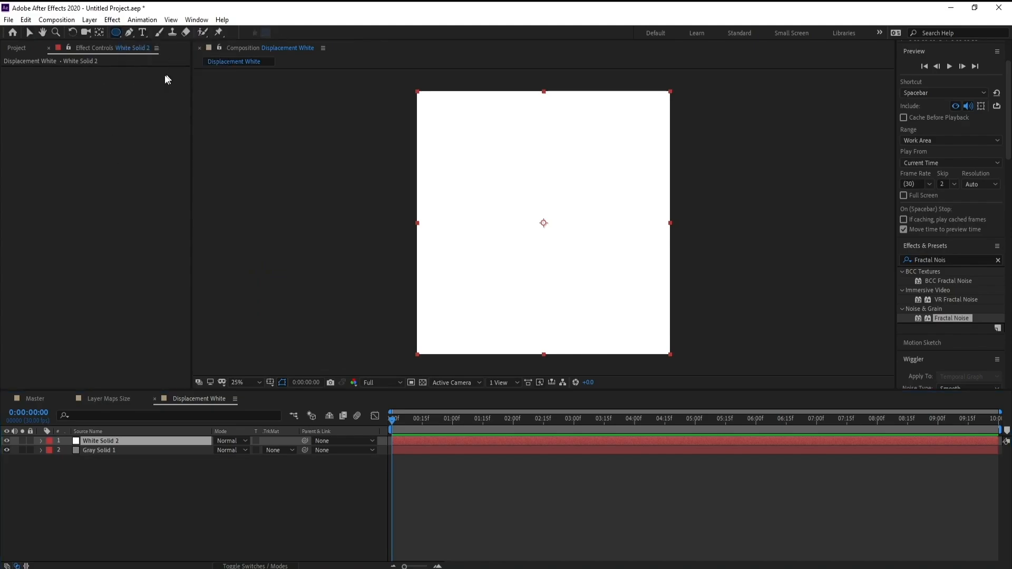
double_click(116, 32)
key("v")
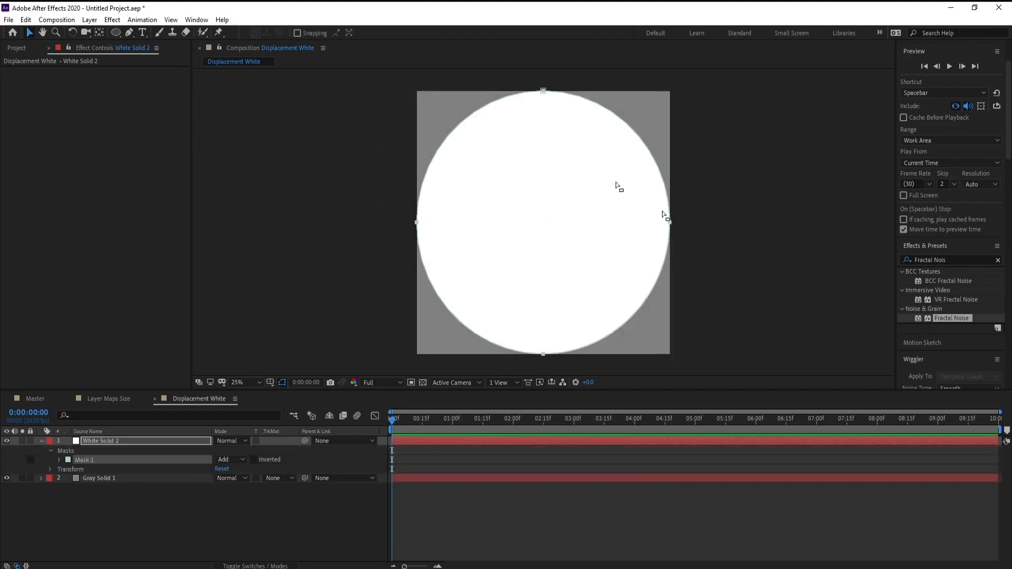
left_click(543, 91)
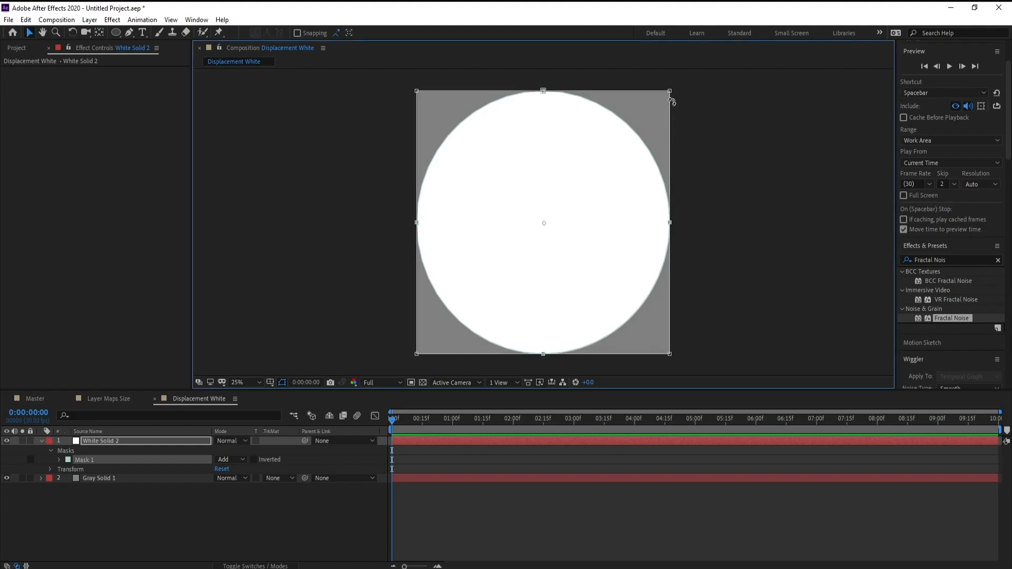
left_click_drag(670, 91, 607, 159)
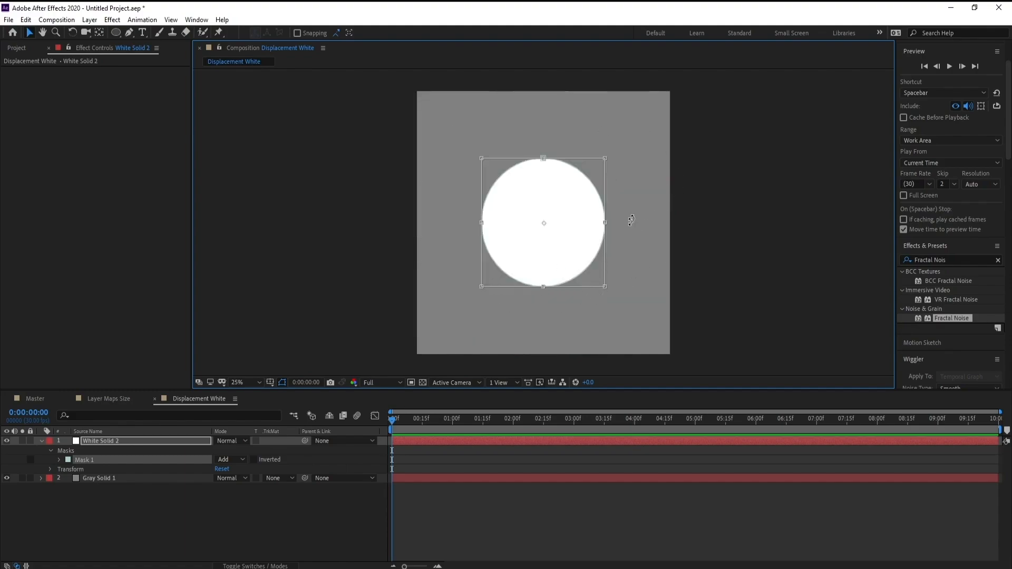
- Place the Displacement White composition below Layer Maps Size in the Master composition and hide it
left_click(40, 403)
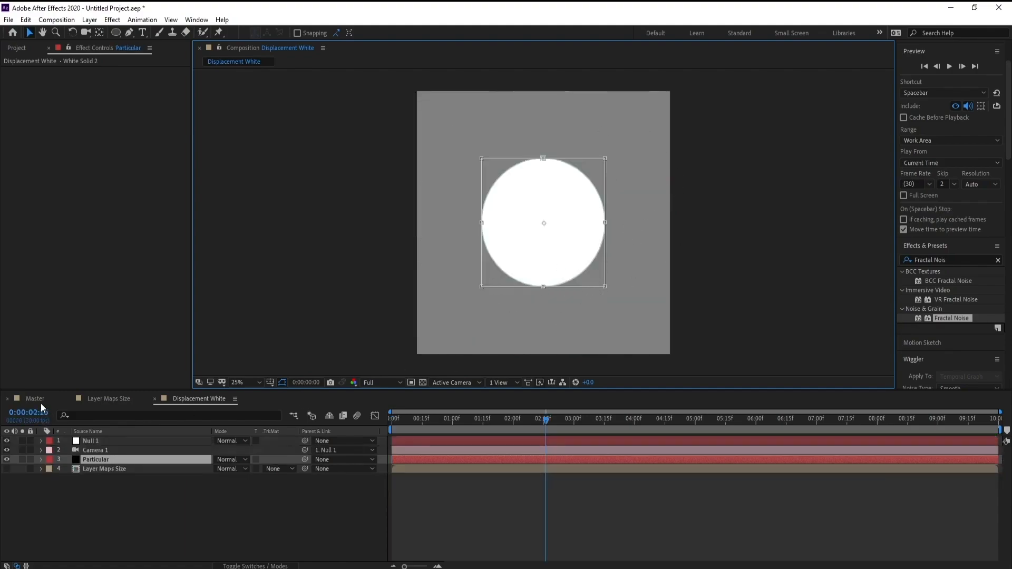
left_click(12, 51)
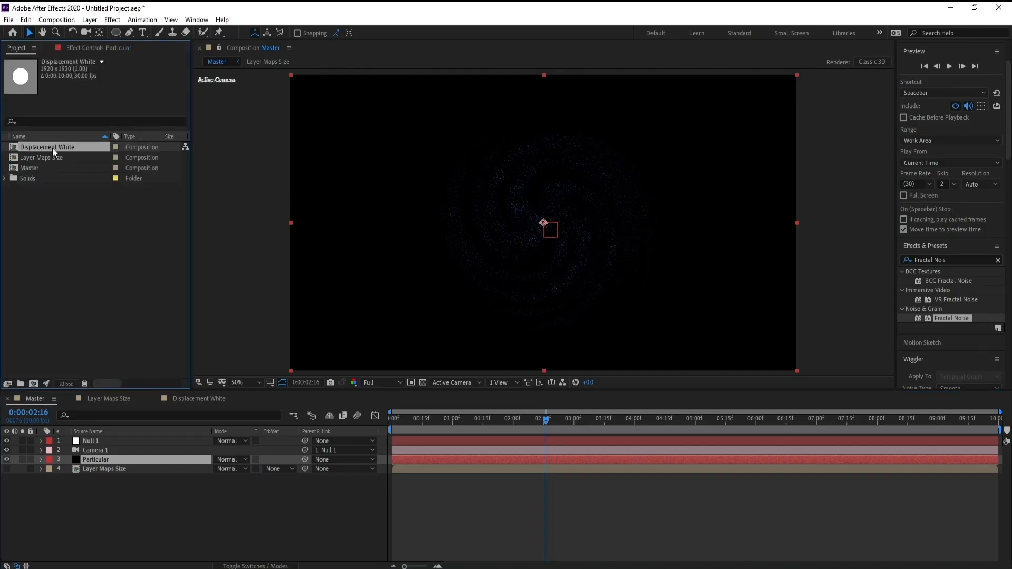
left_click_drag(62, 146, 127, 493)
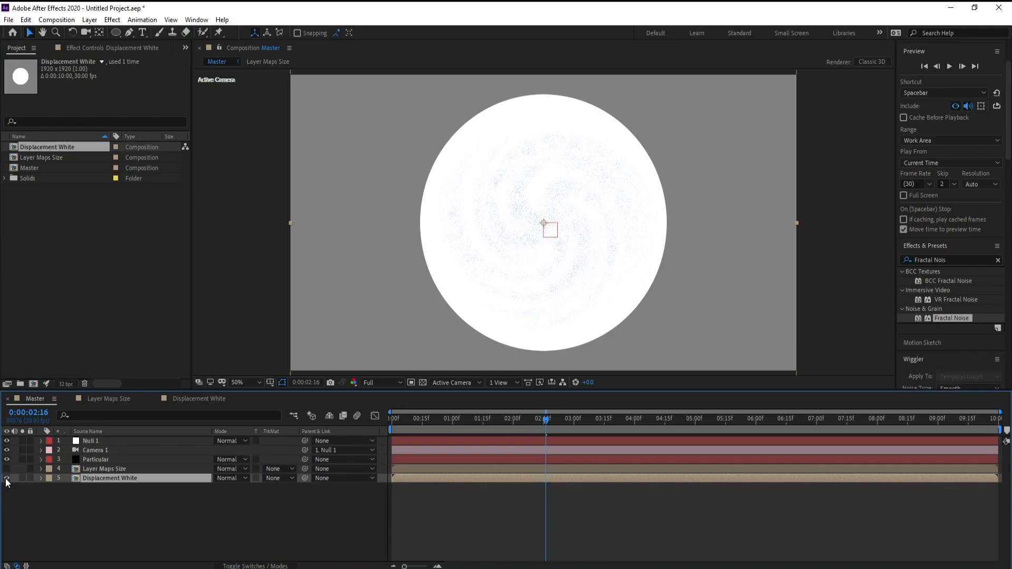
left_click(7, 478)
- Set Particular's displacement map to Individual XYZ functionality, mapped over XZ, with Displacement White as the layer for Y
left_click(96, 459)
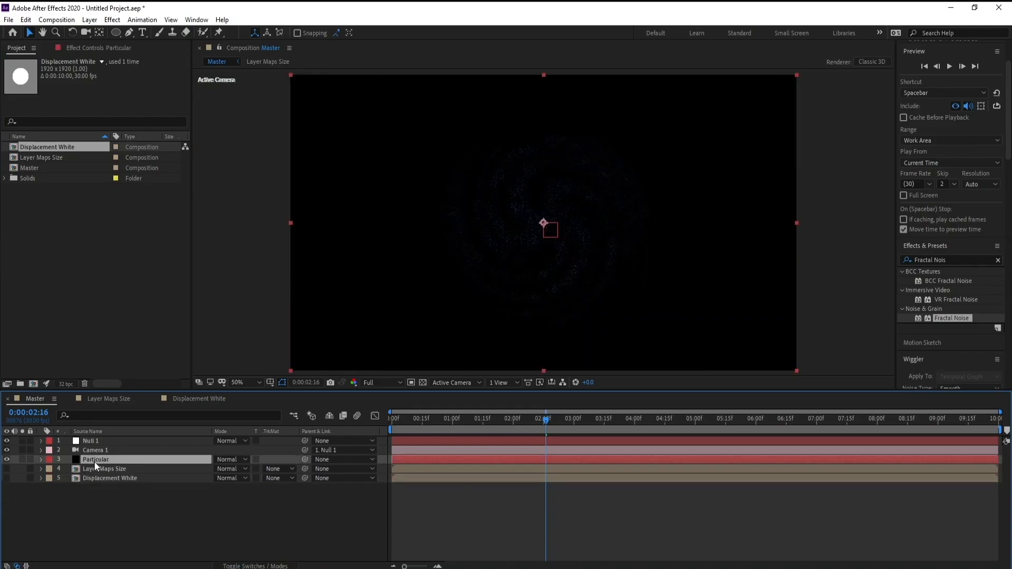
left_click(104, 53)
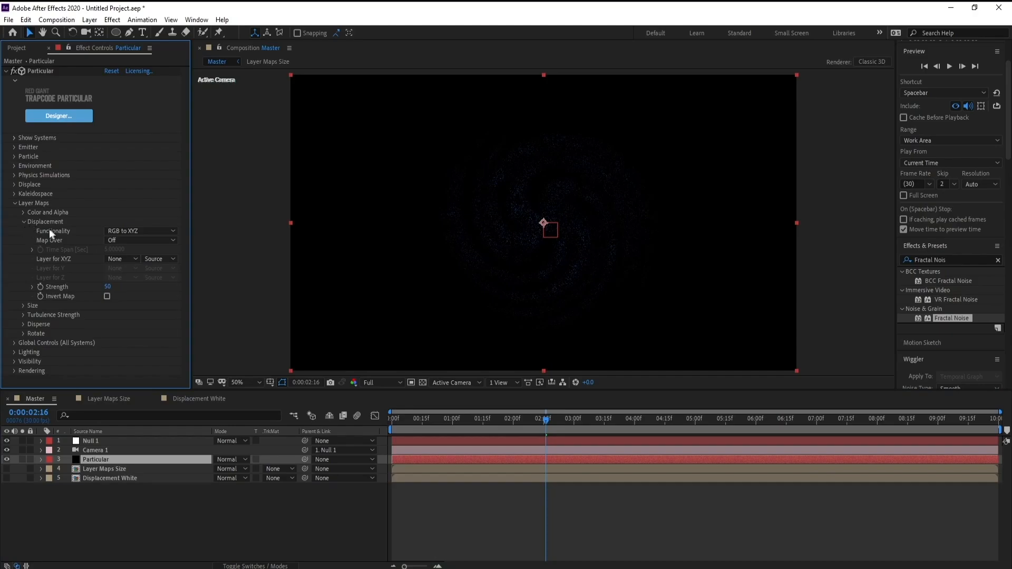
left_click(137, 233)
left_click(146, 256)
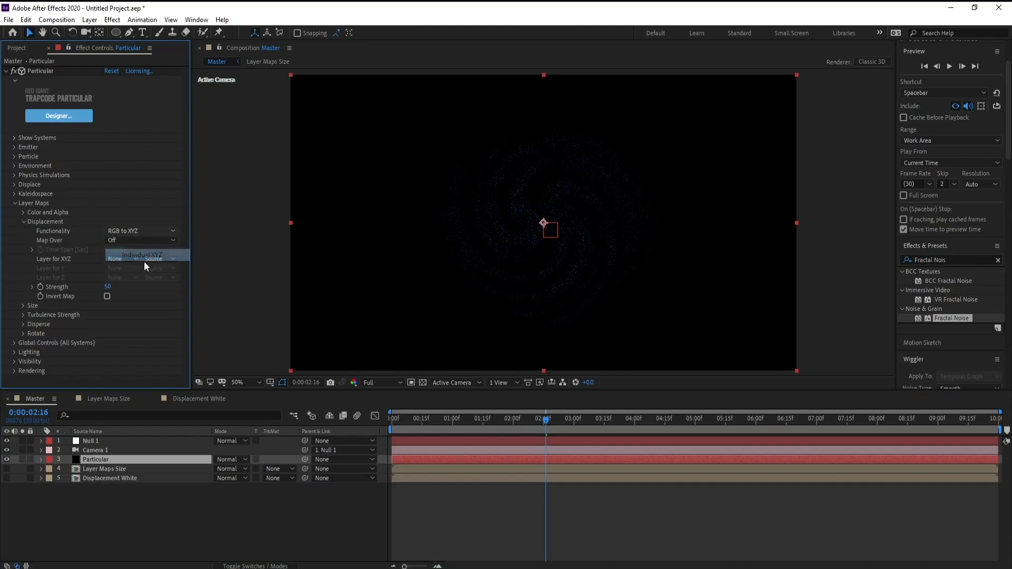
left_click(113, 240)
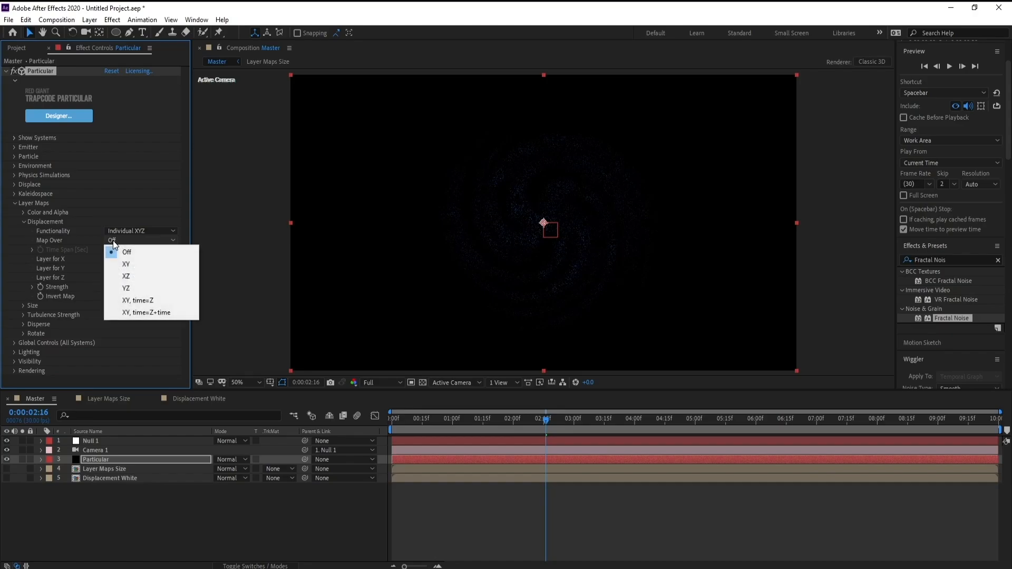
left_click(130, 275)
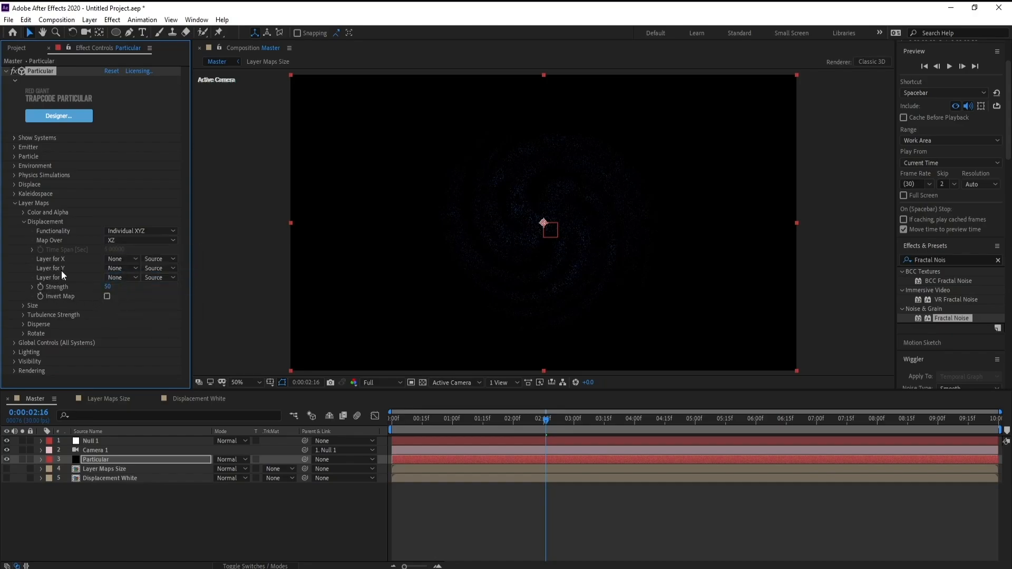
left_click(116, 277)
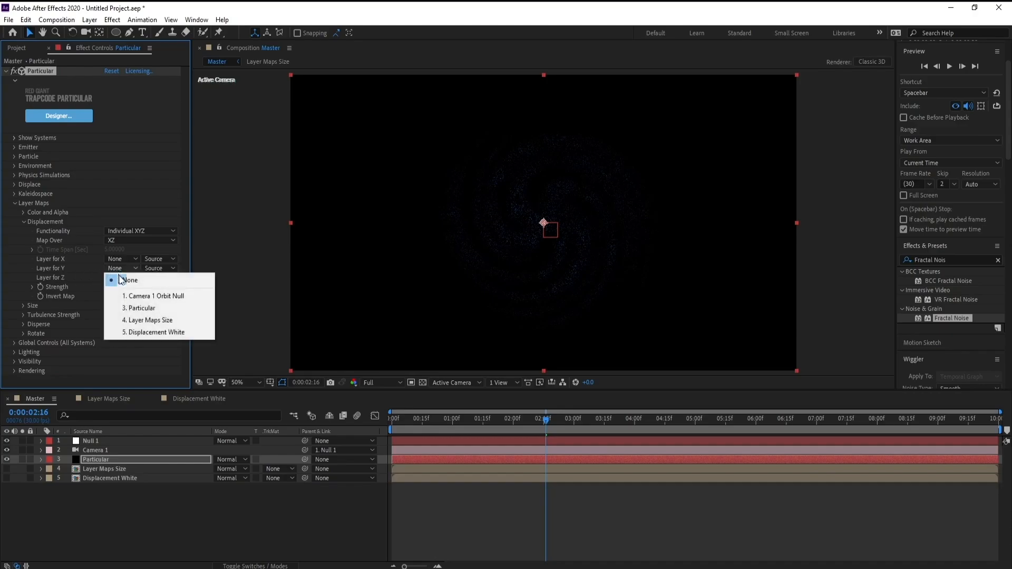
left_click(164, 330)
- Set Null 1's X Rotation to 0° to view the galaxy from the side
left_click(95, 443)
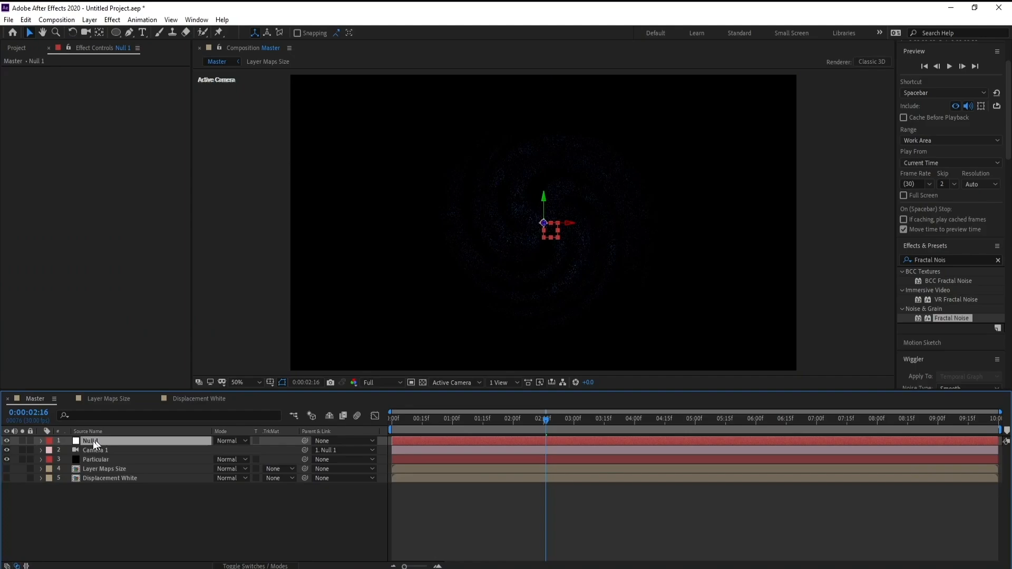
left_click(41, 441)
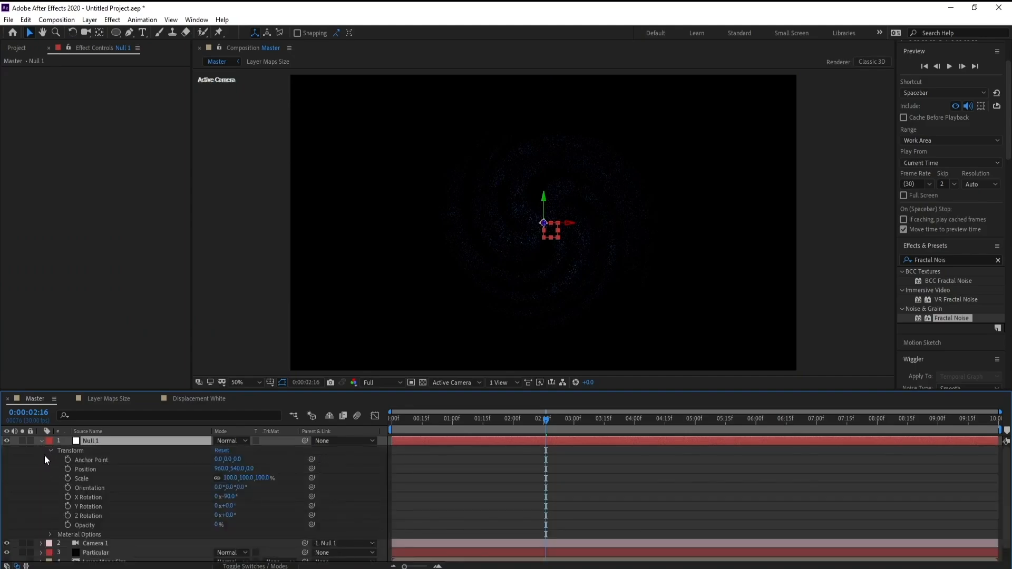
left_click(229, 496)
type("0")
key("Return")
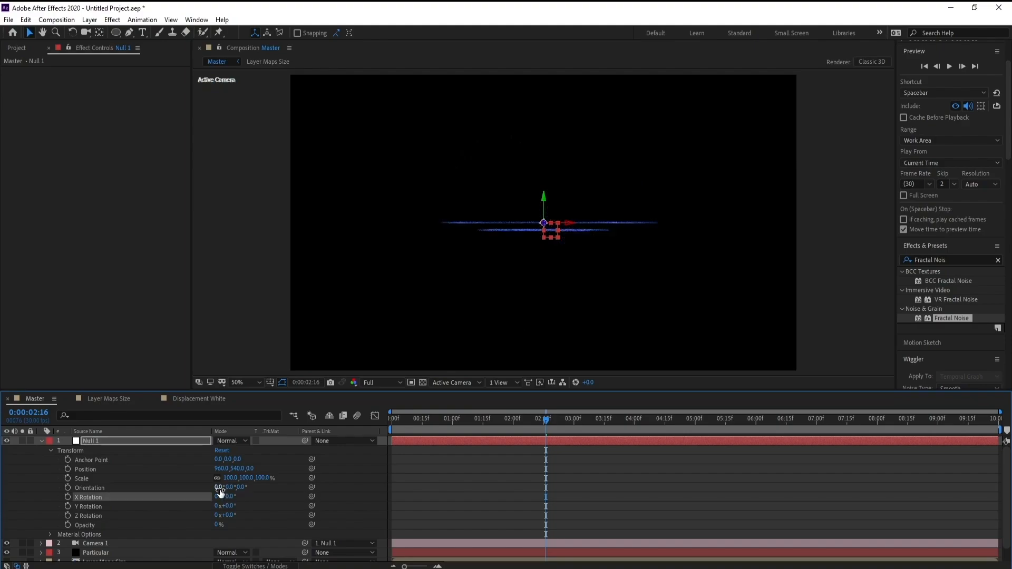
left_click(42, 441)
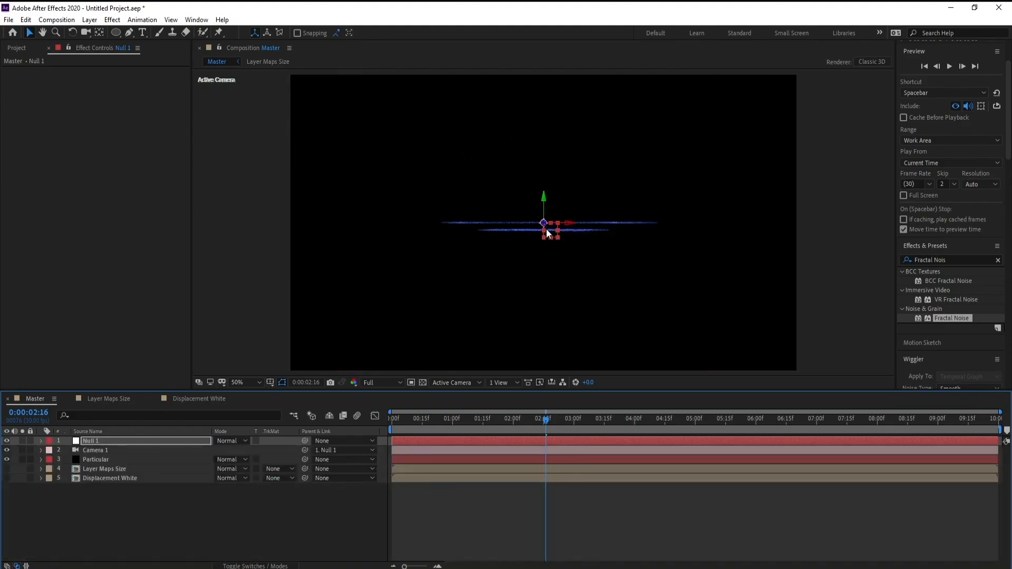
- Set the displacement map Strength of the Particular layer to 80
left_click(91, 460)
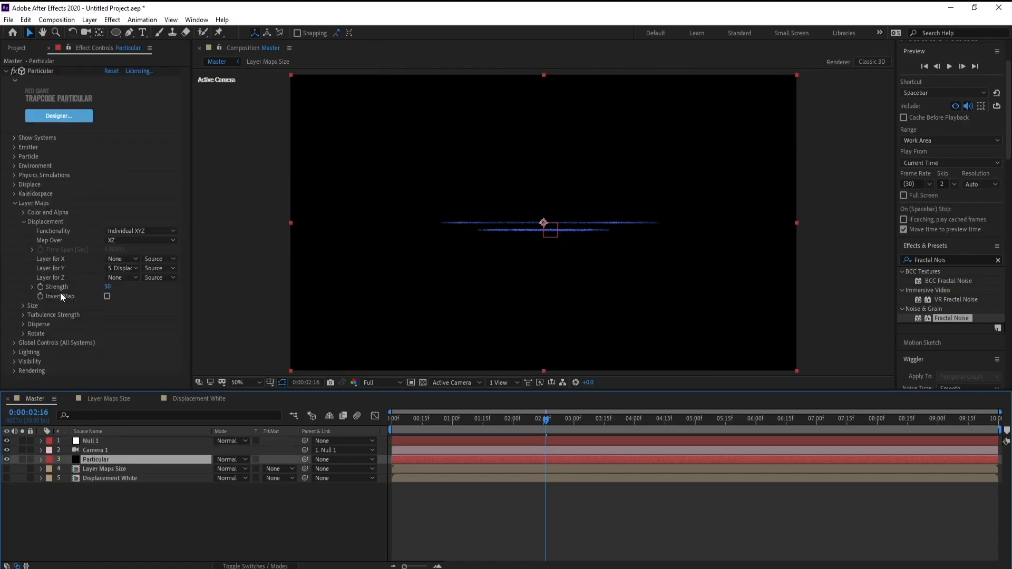
left_click(109, 287)
type("80")
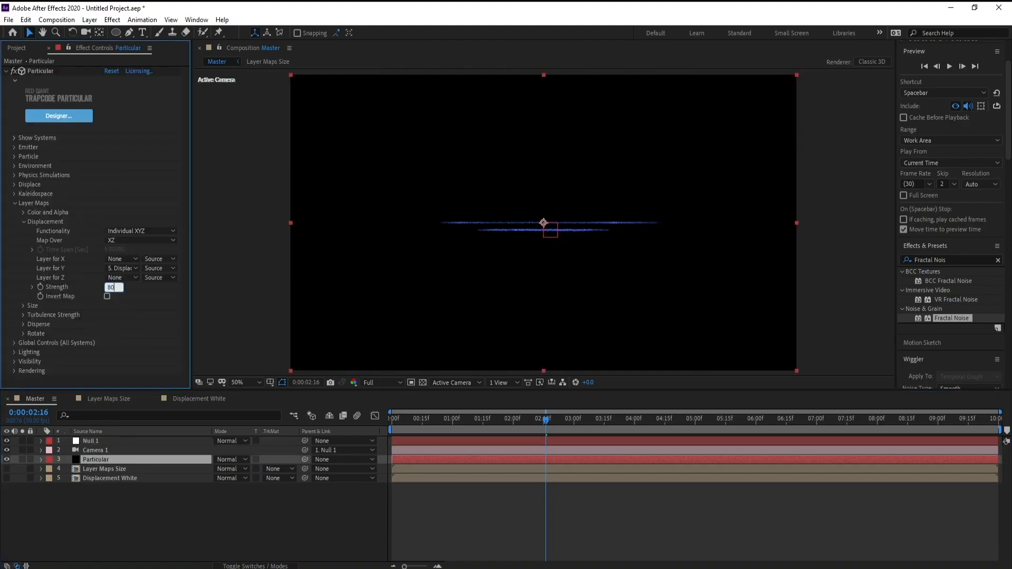
key("Return")
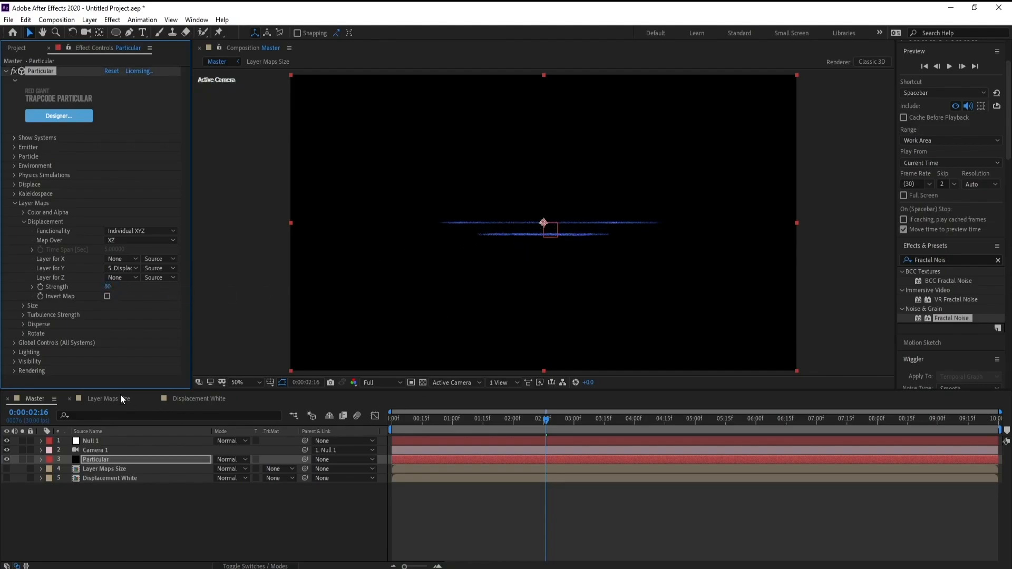
- Lock the Master viewer, open Displacement White in its own locked viewer and dock it to the right of the Master viewer
left_click(218, 49)
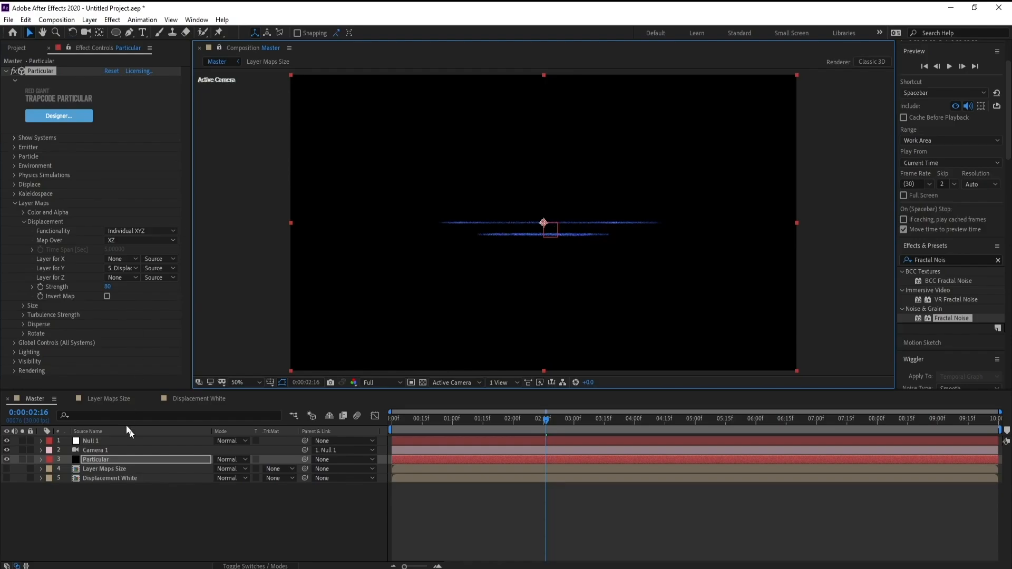
double_click(114, 478)
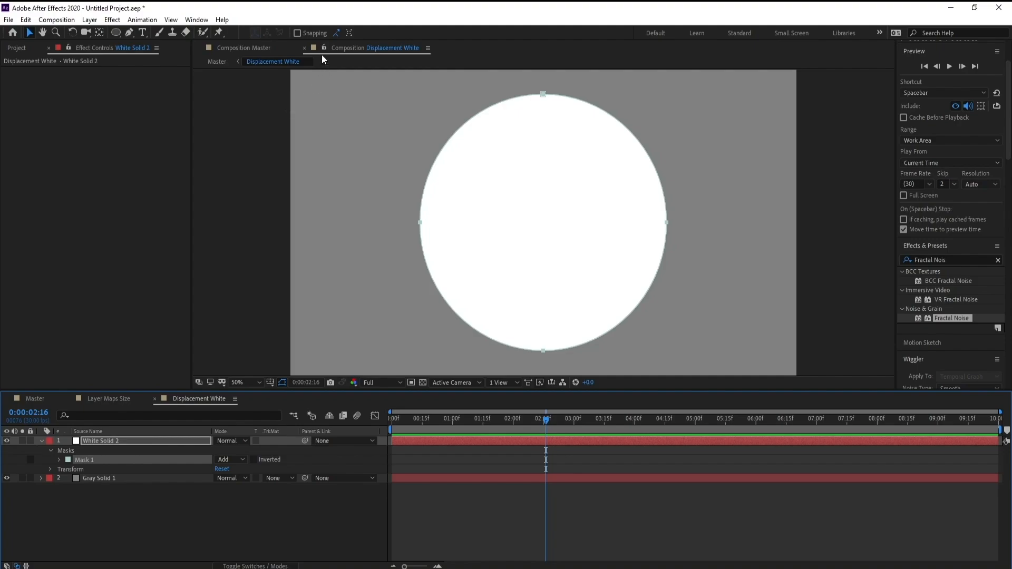
left_click(326, 49)
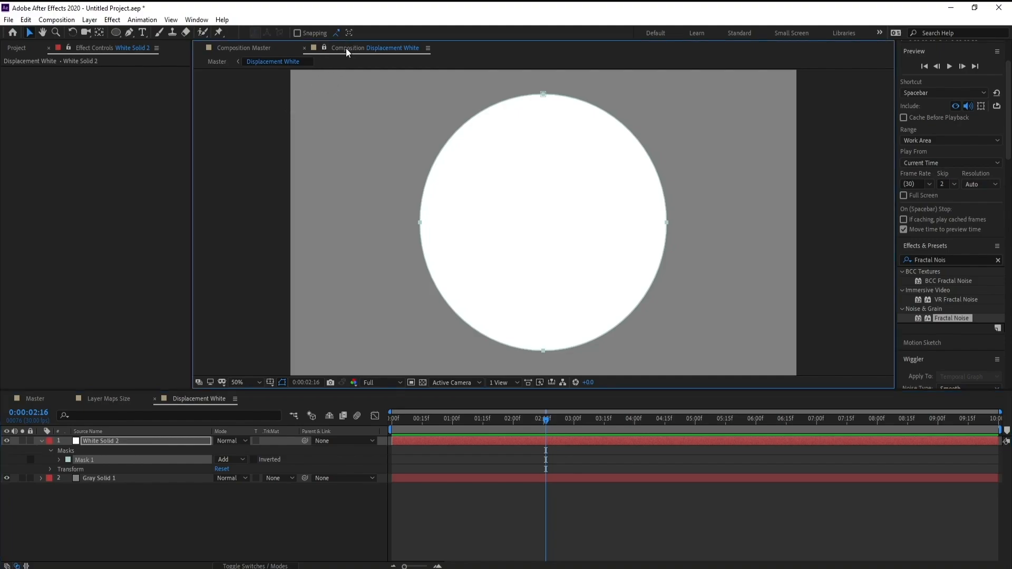
left_click_drag(346, 49, 893, 221)
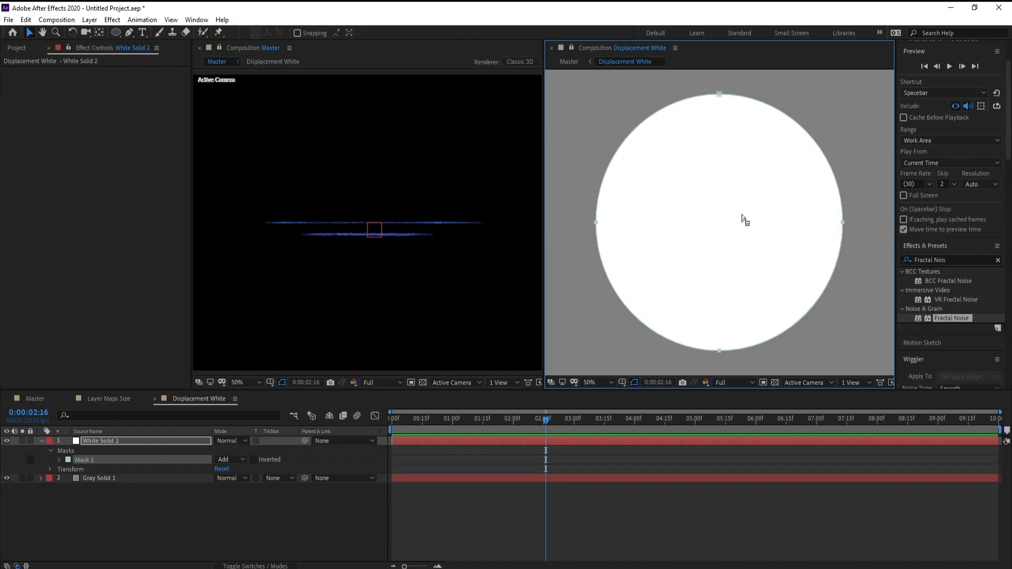
- Set the feather of the circular mask on White Solid 2 in Displacement White to 134 pixels
scroll(741, 216, "down", 2)
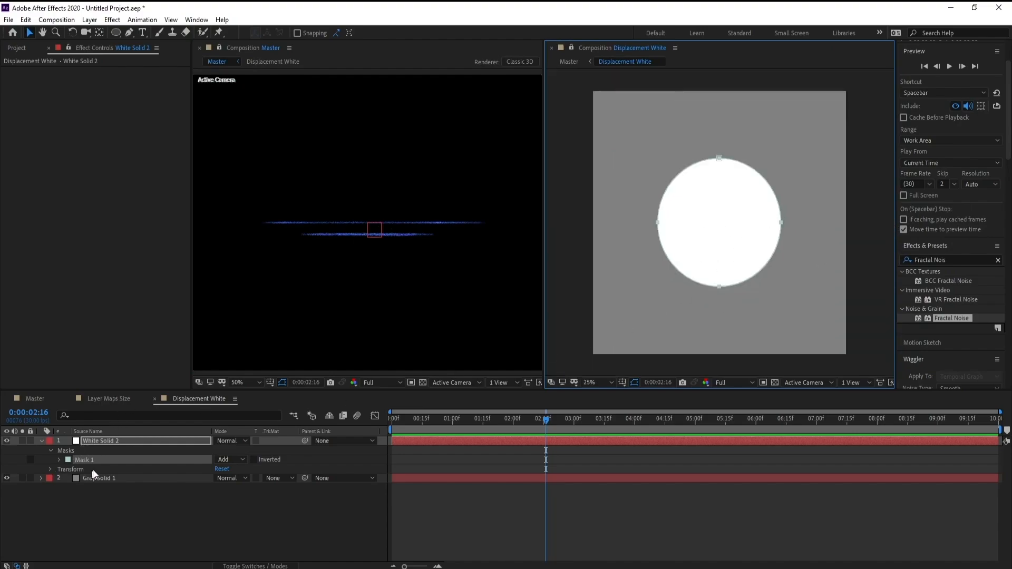
left_click(56, 461)
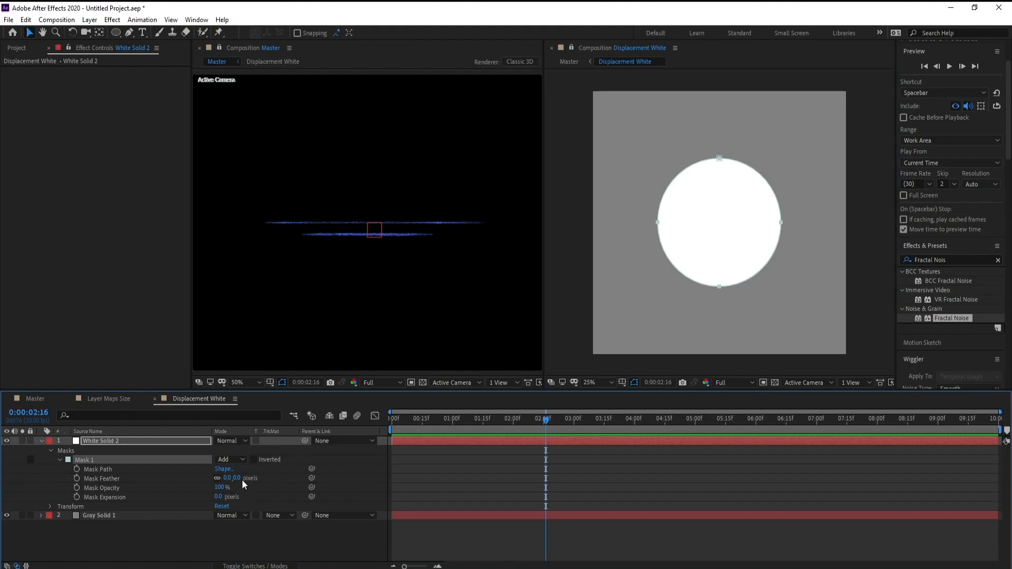
left_click_drag(233, 478, 297, 478)
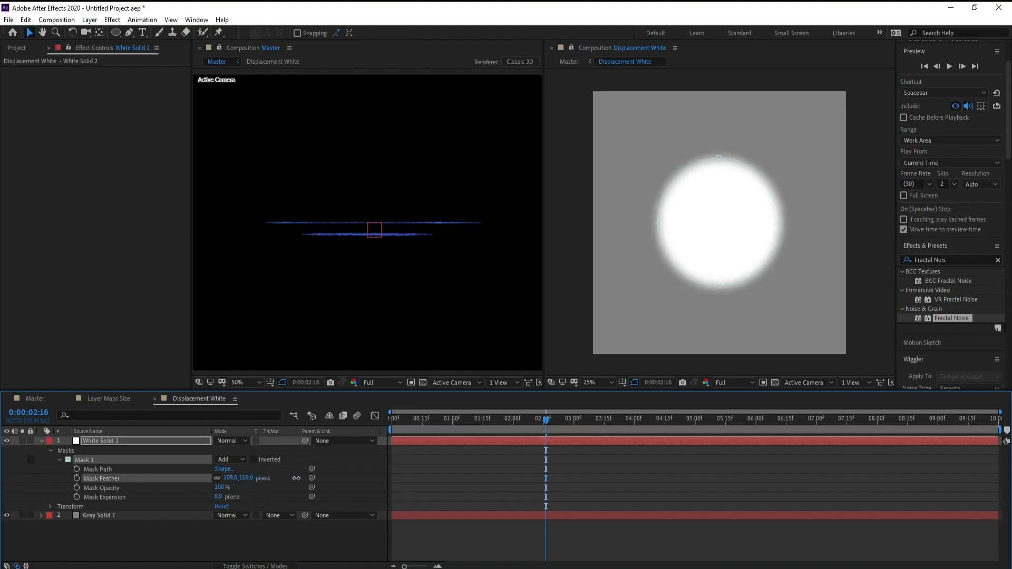
key("ctrl+s")
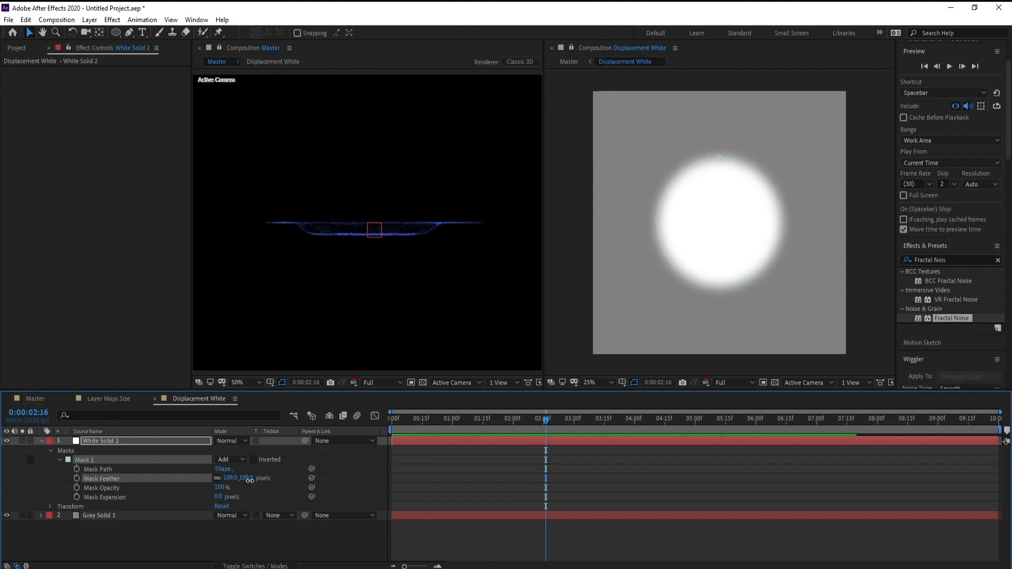
mouse_move(248, 478)
left_mouse_down()
mouse_move(268, 480)
mouse_move(246, 482)
left_mouse_up()
key("ctrl+s")
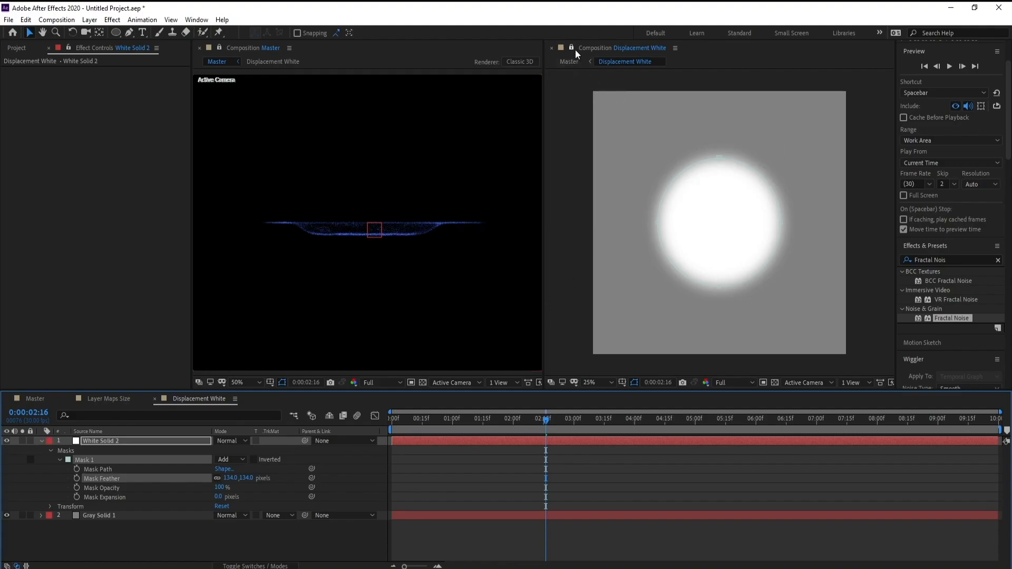
- Close the Displacement White viewer and return to the Master composition with its viewer unlocked, at 0:00:03:09
left_click(551, 48)
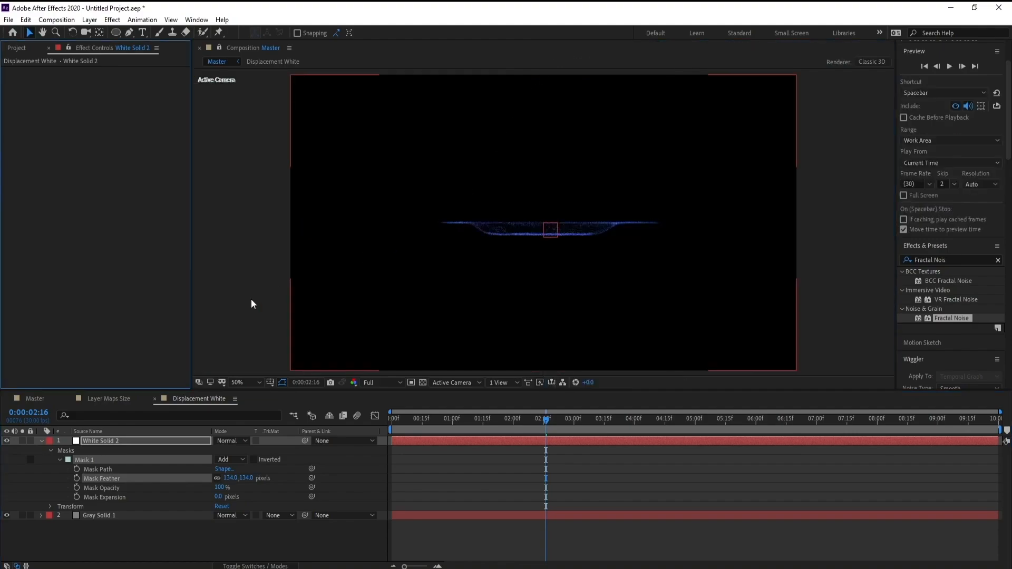
left_click(42, 399)
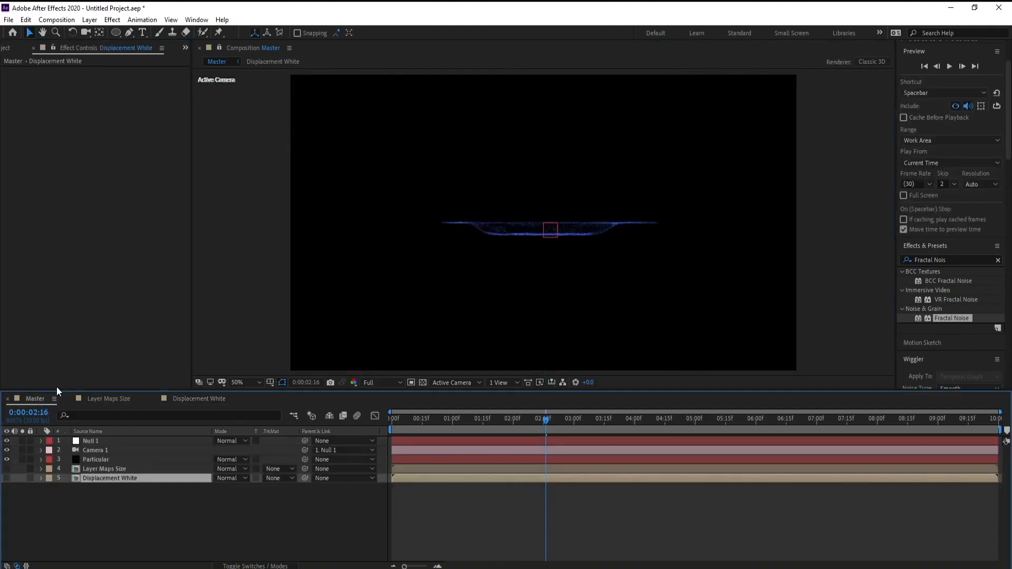
left_click(217, 49)
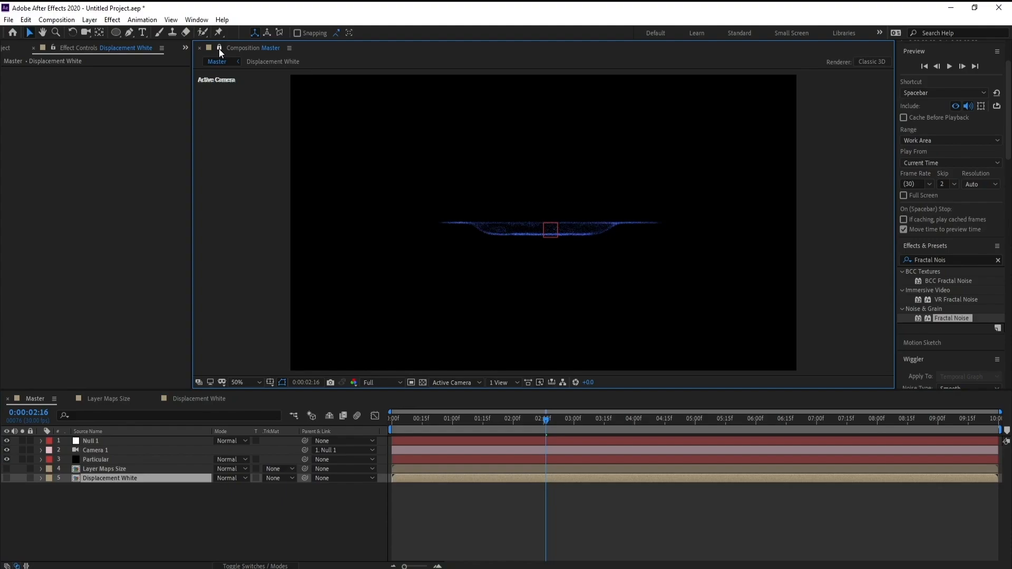
left_click(103, 520)
left_click_drag(520, 419, 592, 429)
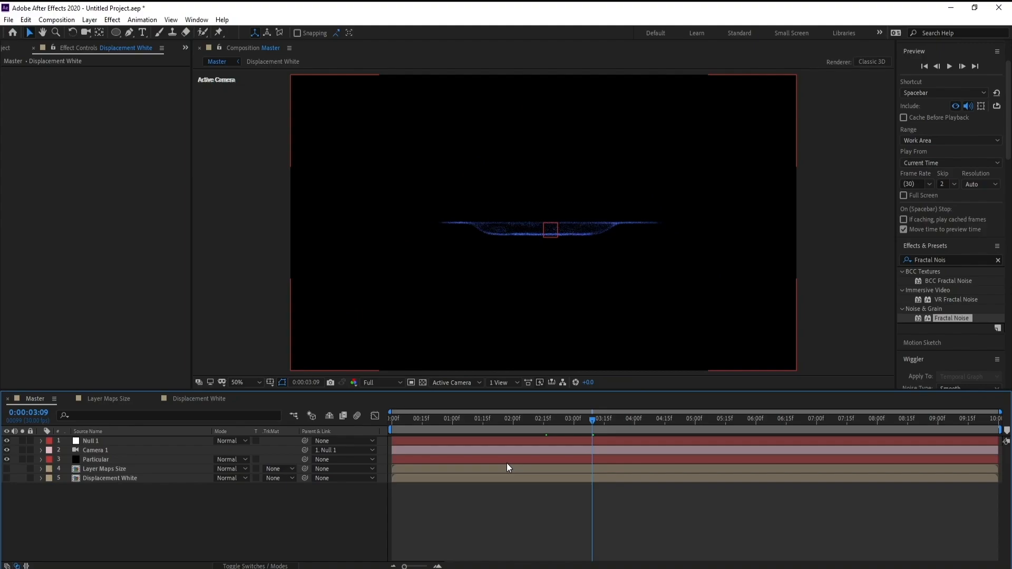
- Open the Particular layer's effect in the Designer and rename its primary system as Galaxy 1
left_click(105, 460)
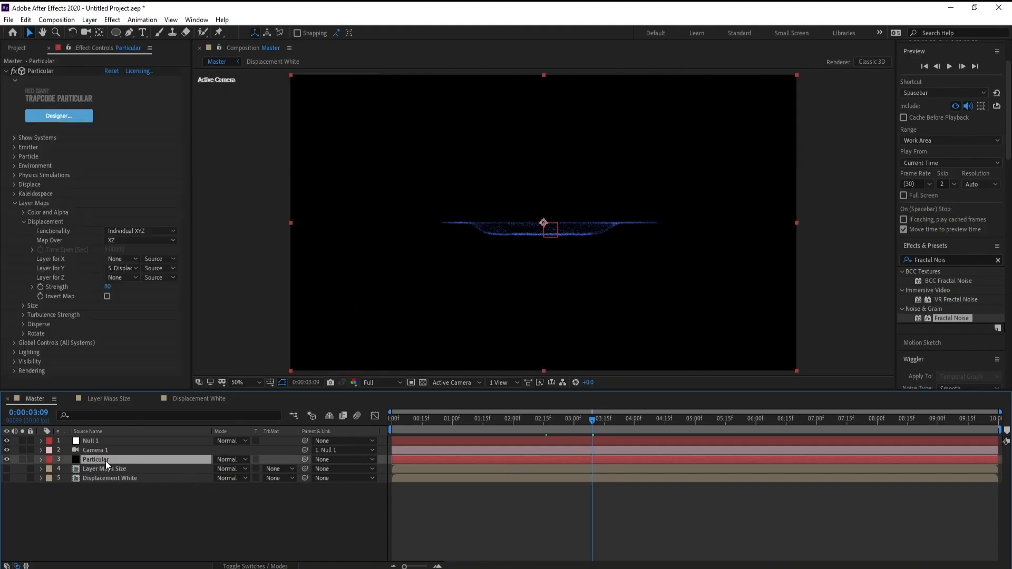
left_click(59, 115)
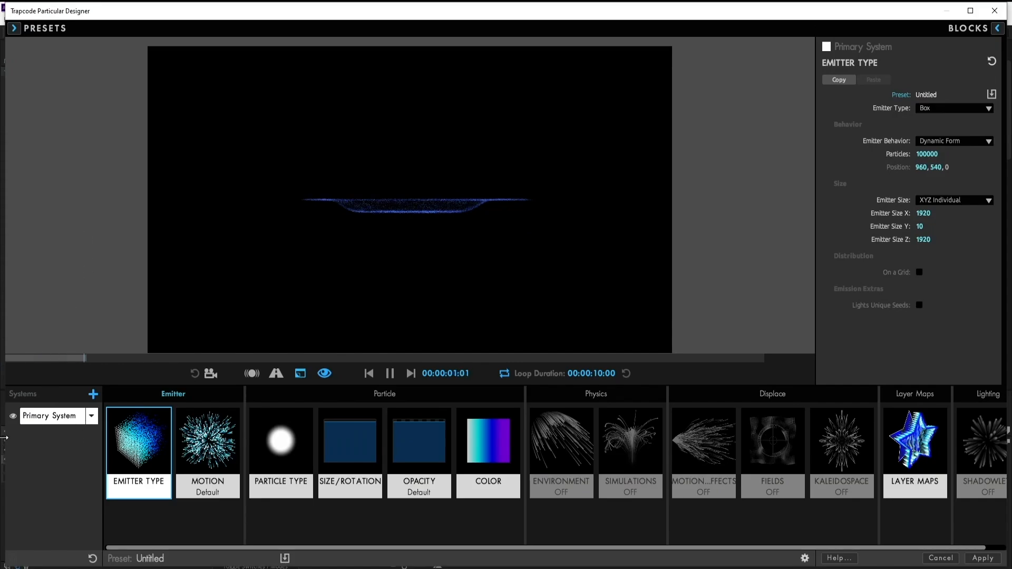
left_click(91, 416)
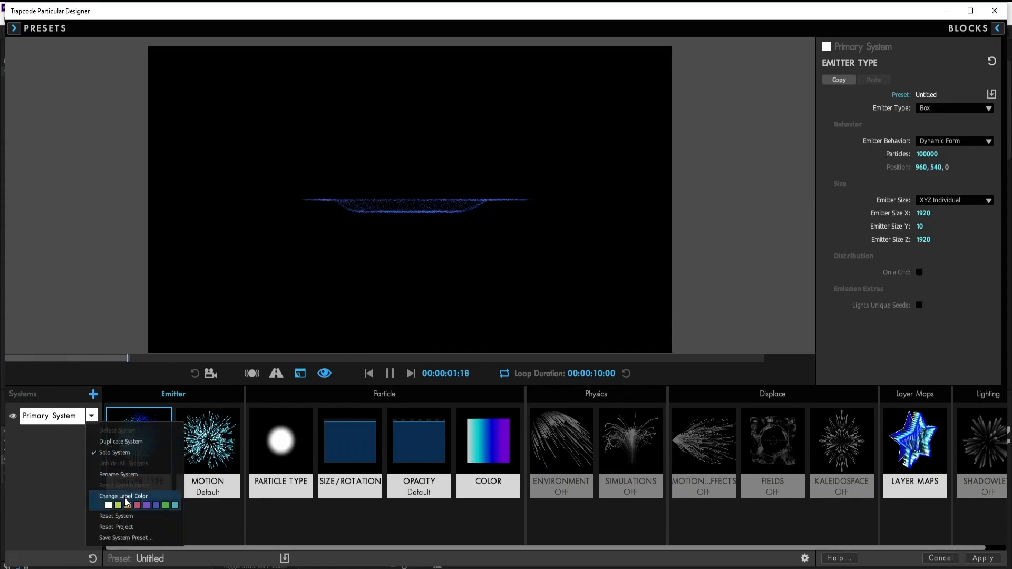
left_click(118, 475)
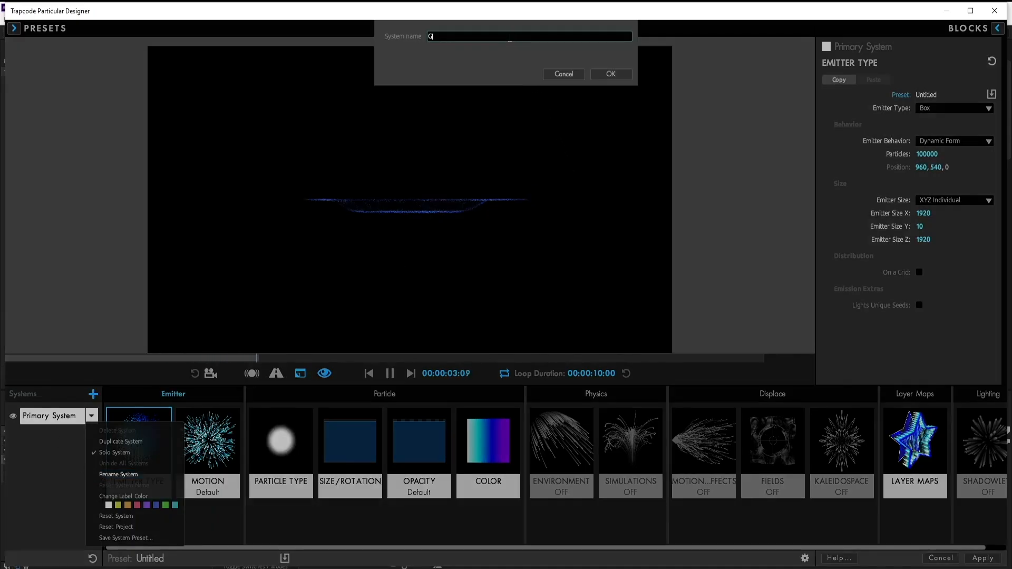
type("Galaxy")
key("Return")
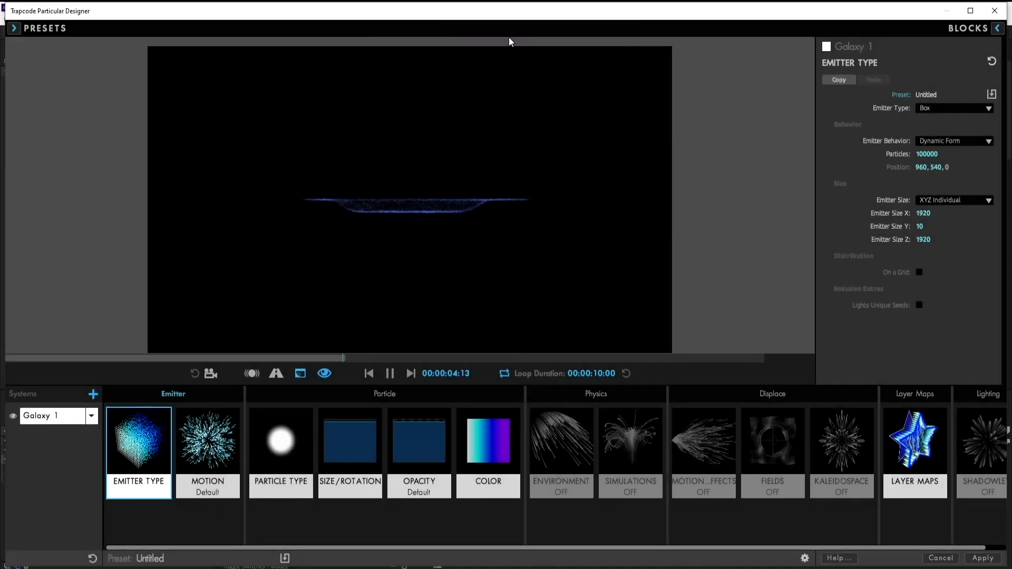
- Duplicate the Galaxy 1 system, rename the copy as Galaxy 2 and apply the Designer changes to the layer
left_click(90, 419)
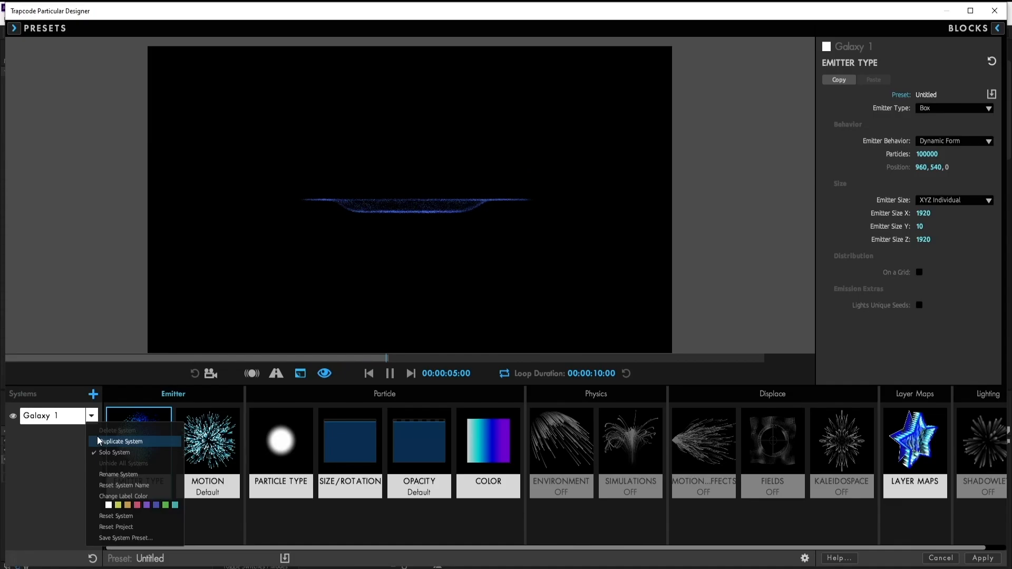
left_click(100, 440)
left_click(92, 436)
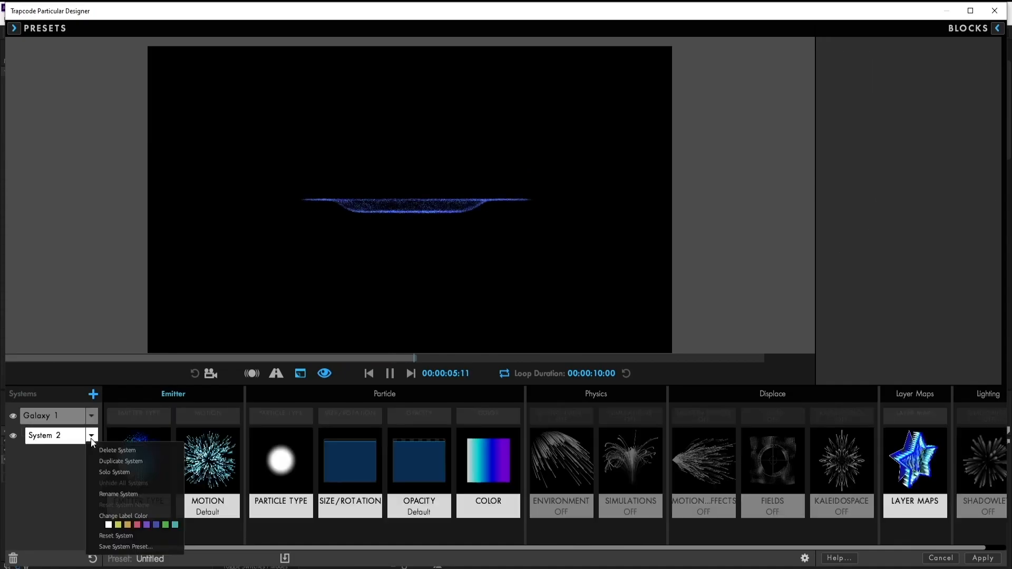
left_click(110, 493)
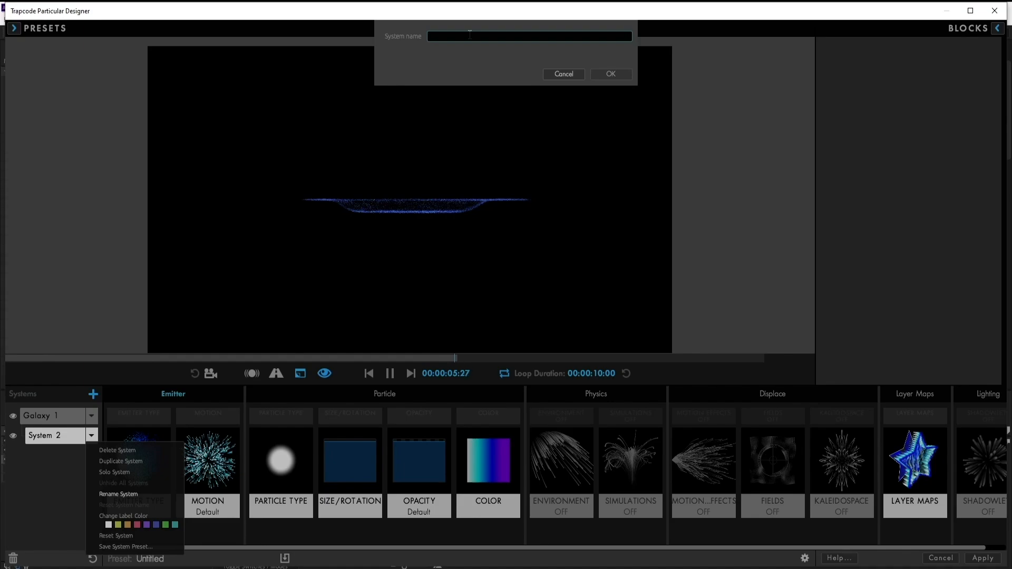
type("Galaxy 2")
key("Return")
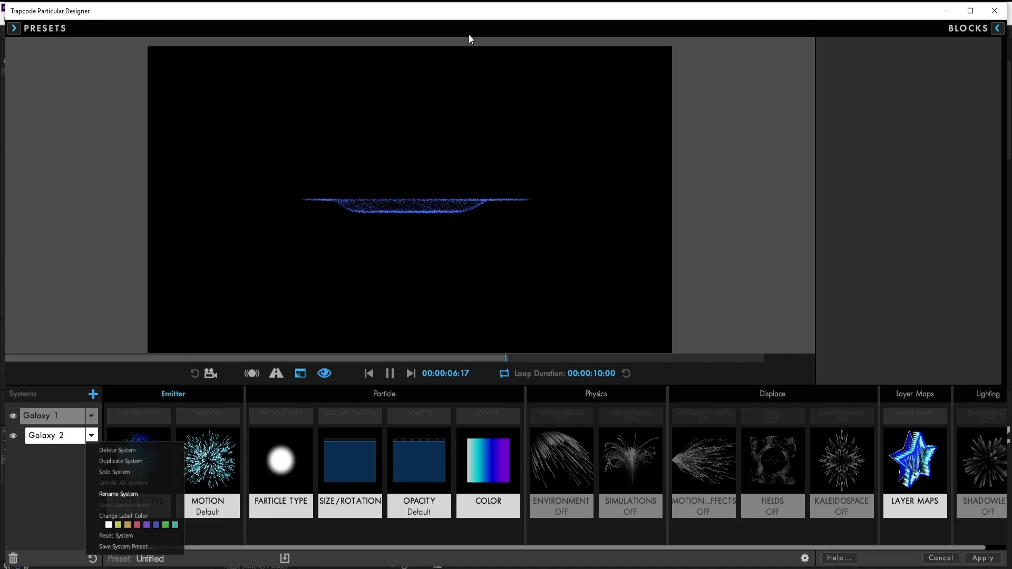
left_click(971, 560)
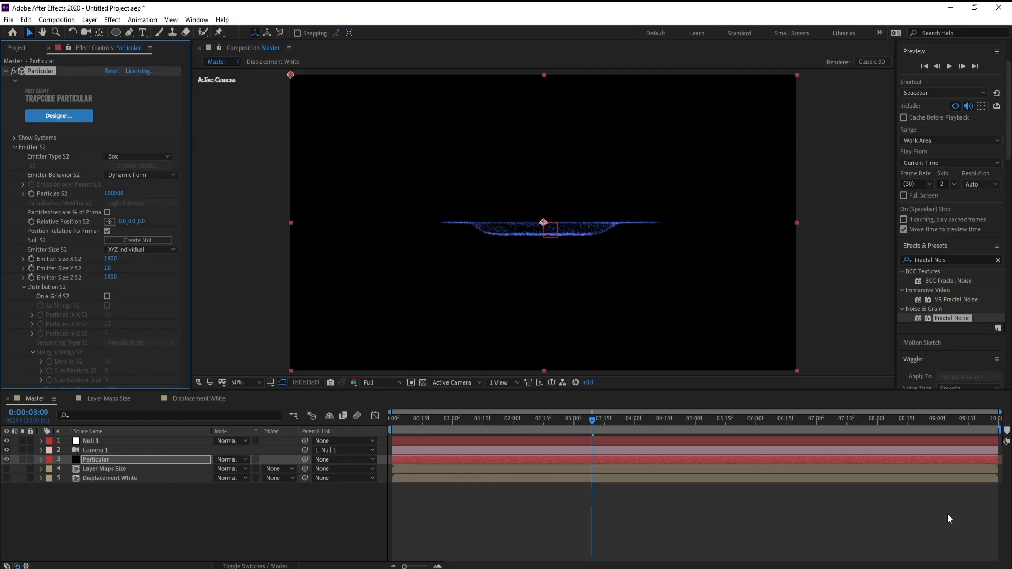
left_click_drag(600, 427, 564, 425)
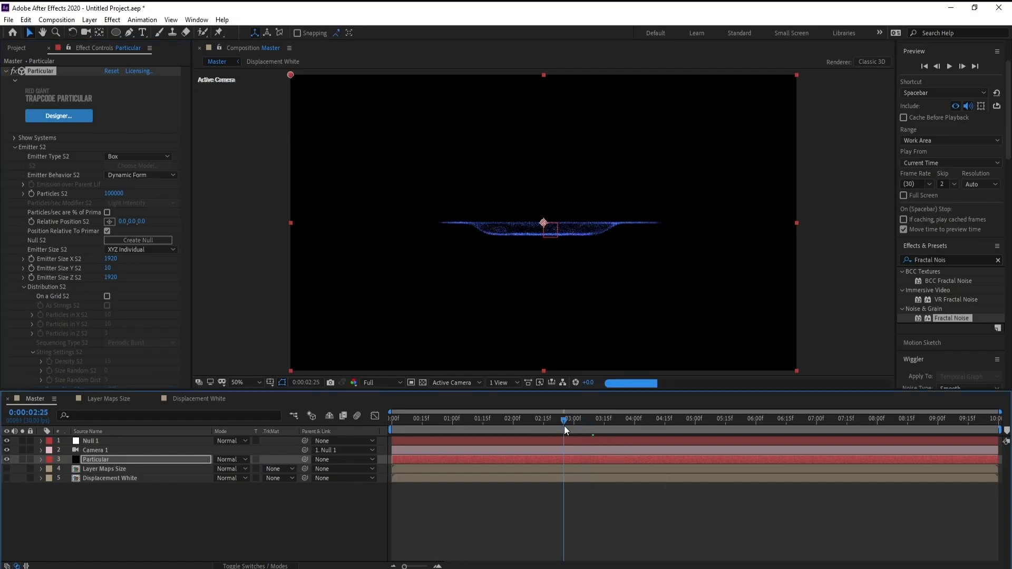
- Duplicate the Displacement White composition in the project and open the copy
left_click(17, 48)
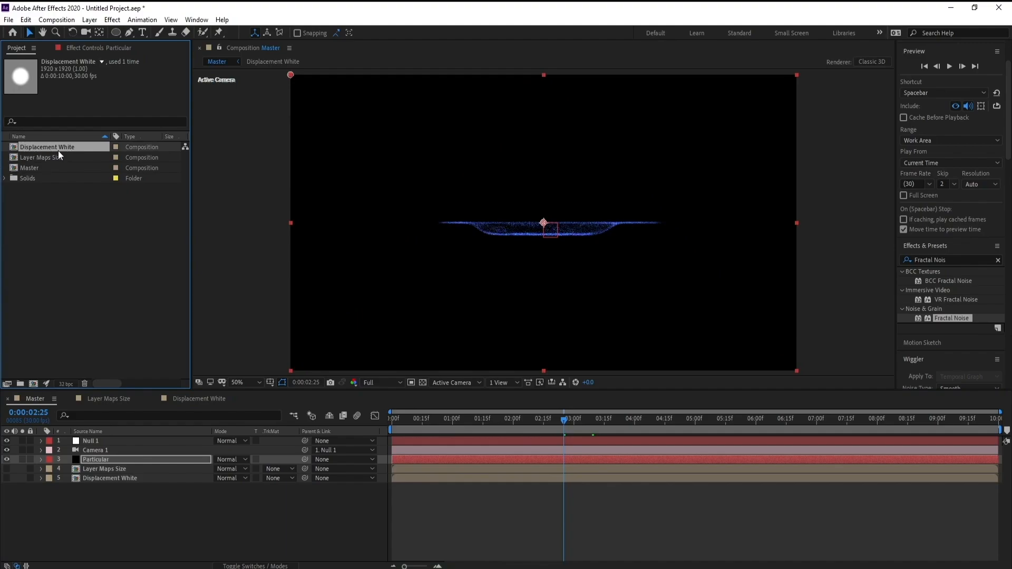
key("ctrl+d")
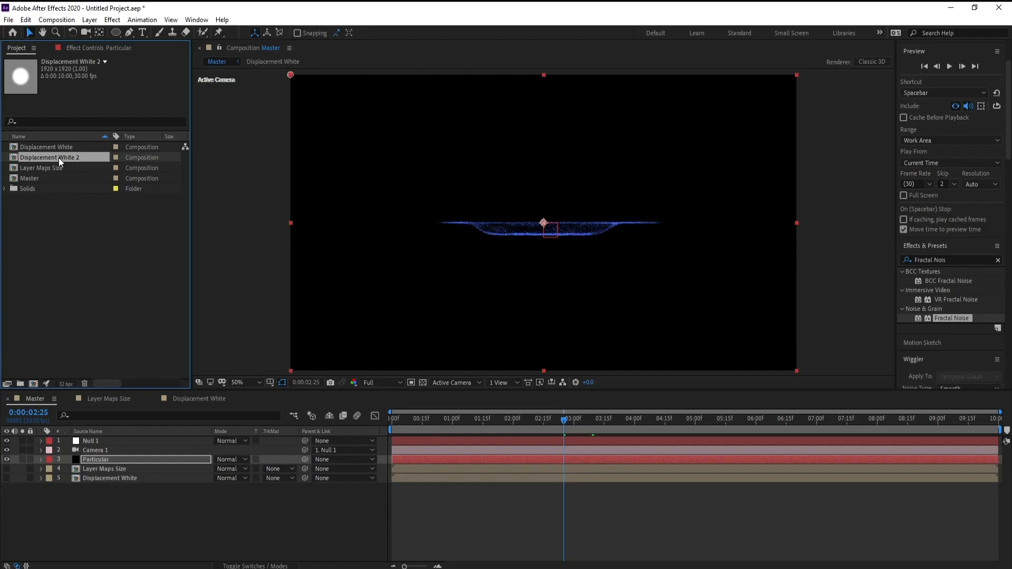
double_click(59, 157)
- Change the masked white solid in the copied displacement composition to a new black solid, colour 000000
left_click(112, 445)
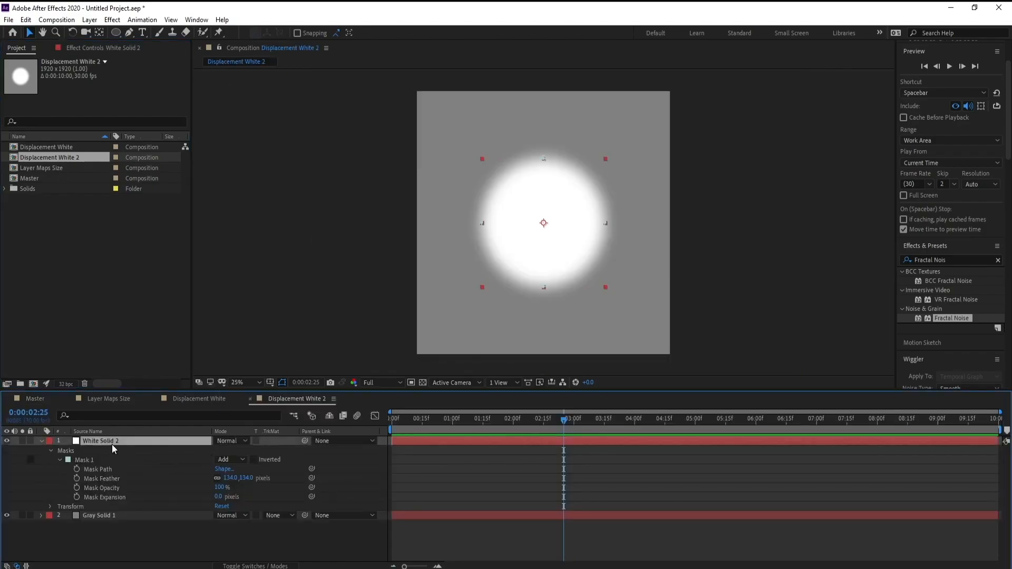
left_click(90, 20)
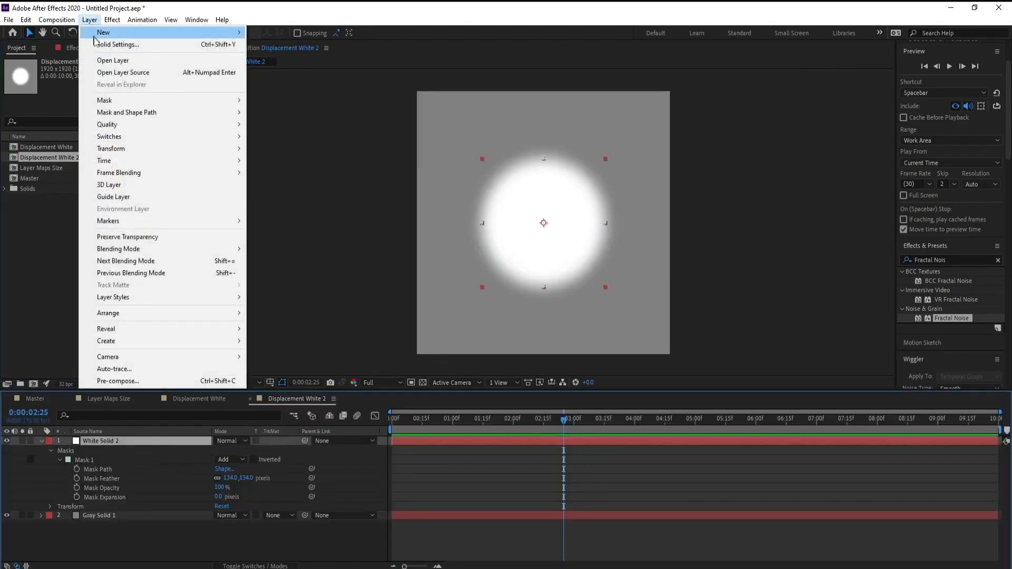
left_click(100, 45)
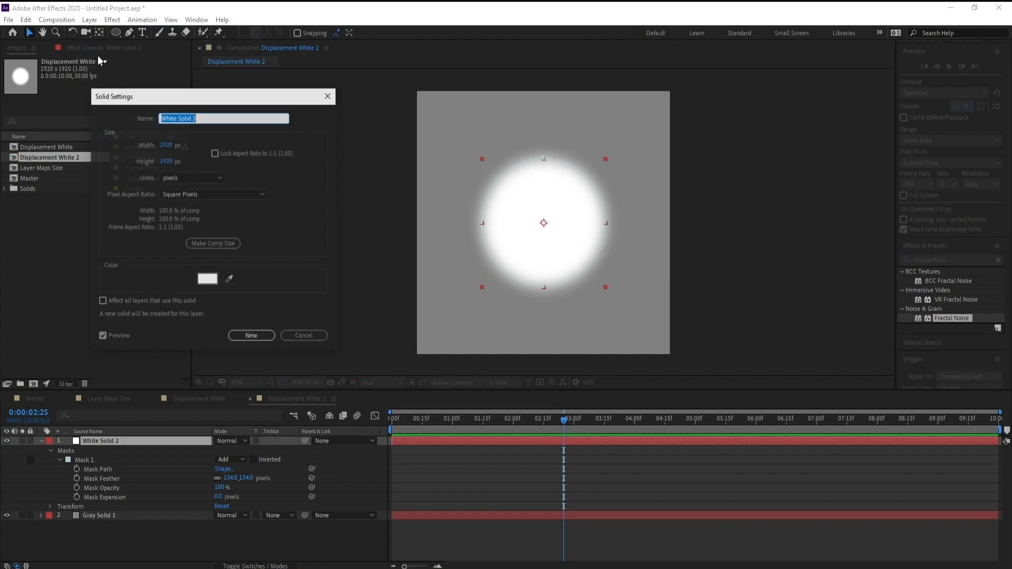
left_click(209, 279)
left_click_drag(209, 286, 391, 406)
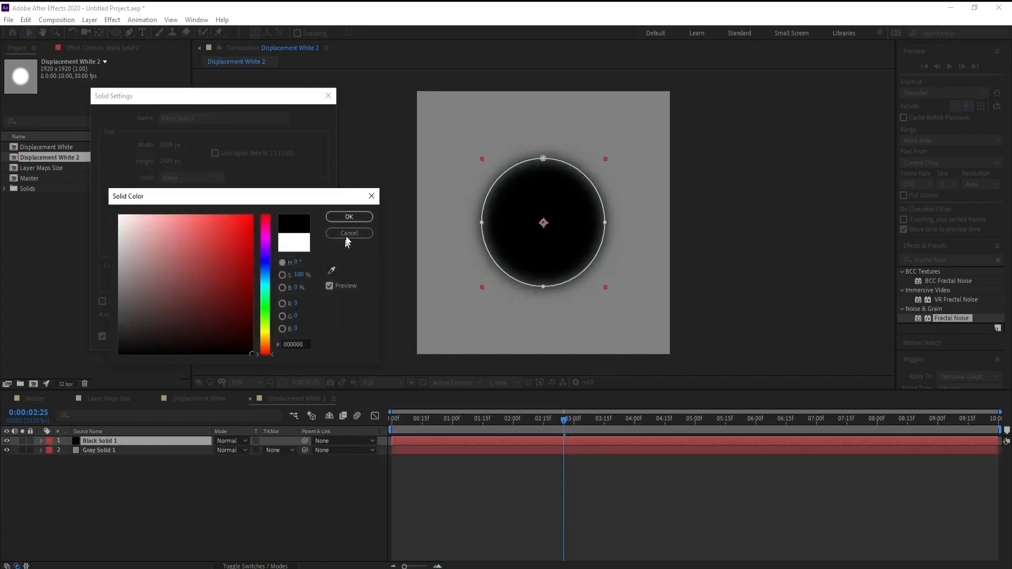
left_click(349, 216)
left_click(250, 336)
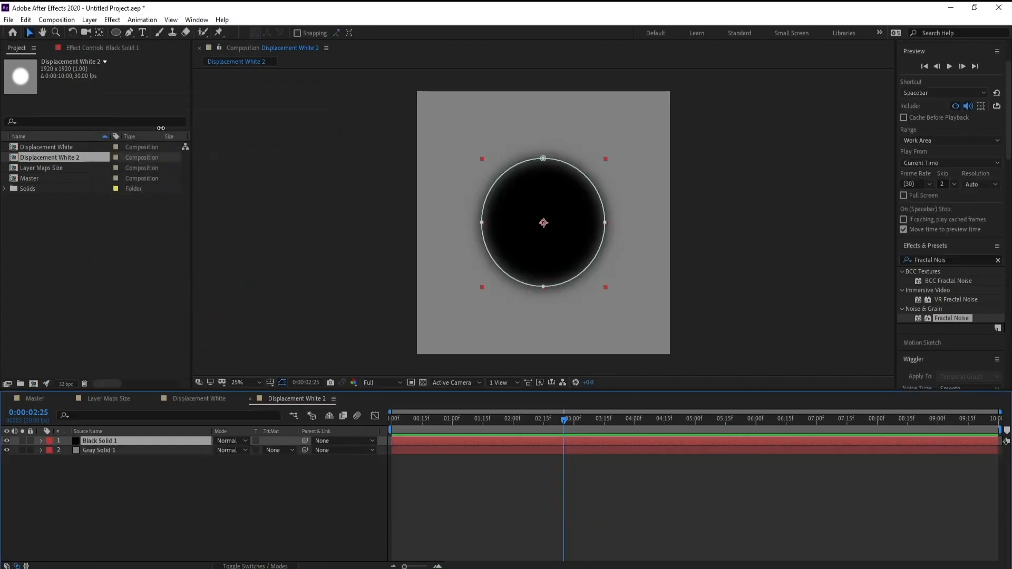
- Rename the copied displacement composition as Displacement Black
left_click(57, 20)
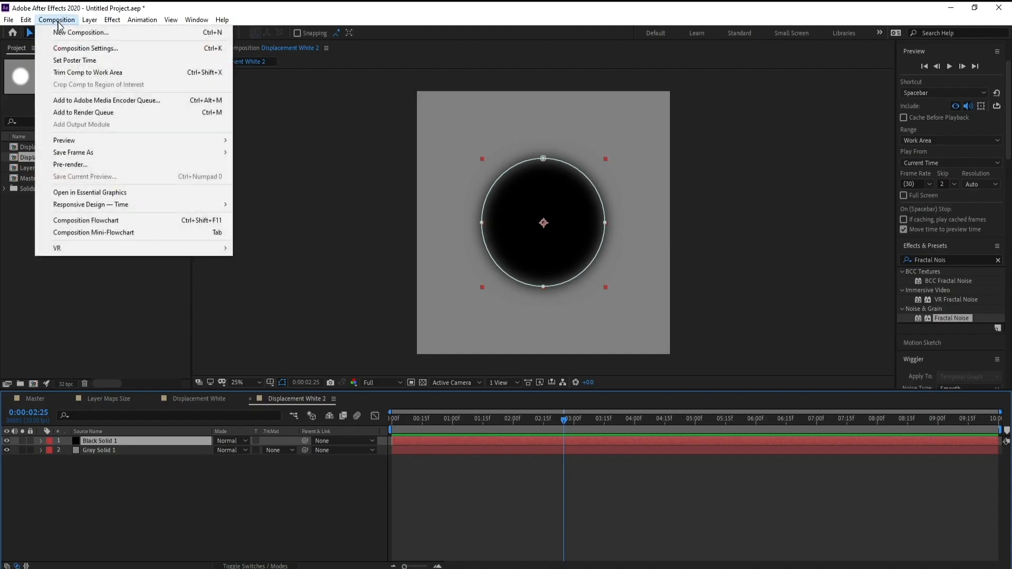
left_click(84, 49)
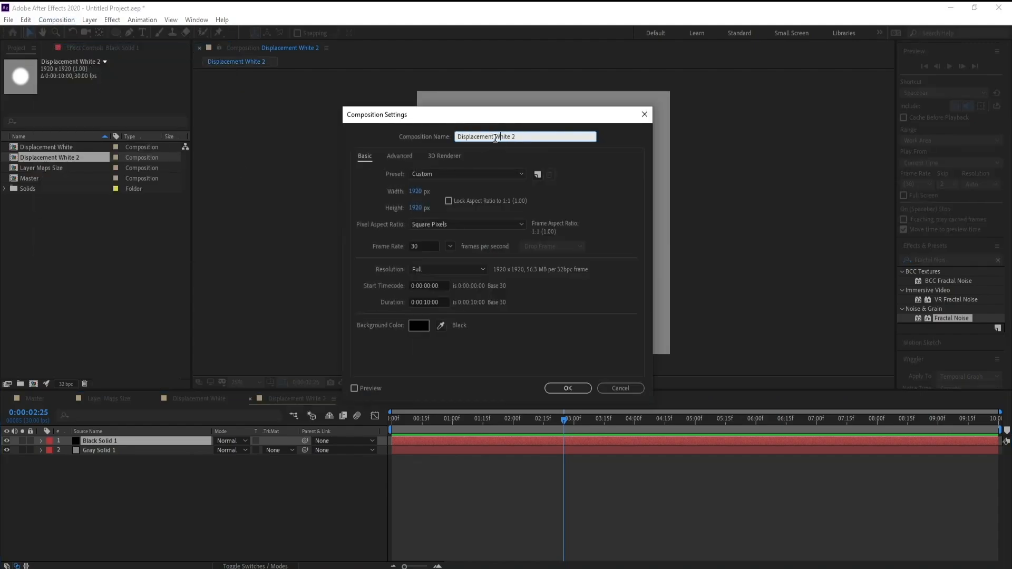
left_click_drag(495, 137, 600, 138)
type("Black")
key("Return")
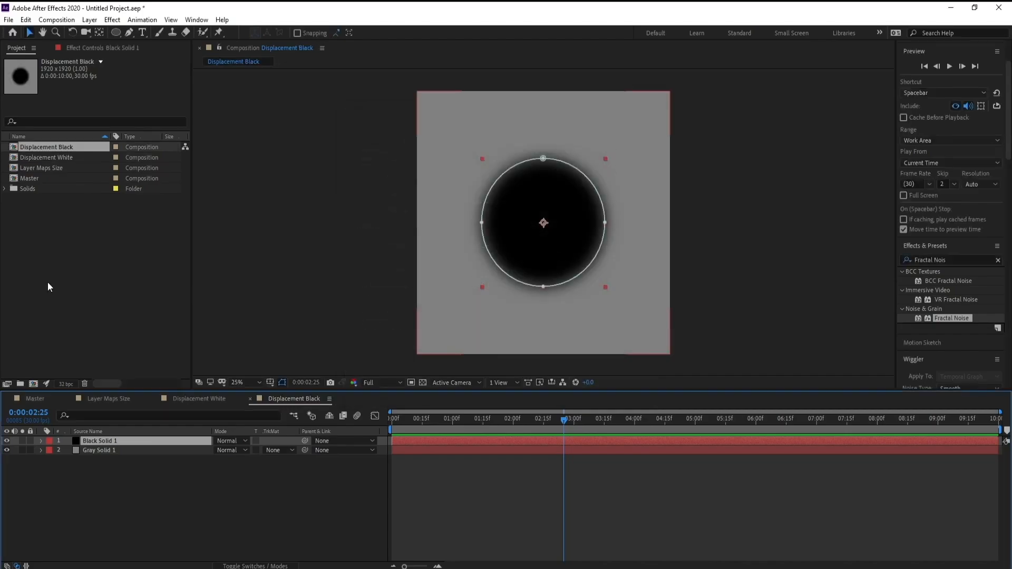
- Add Displacement Black to the Master composition beneath the Displacement White layer and hide it
left_click(27, 400)
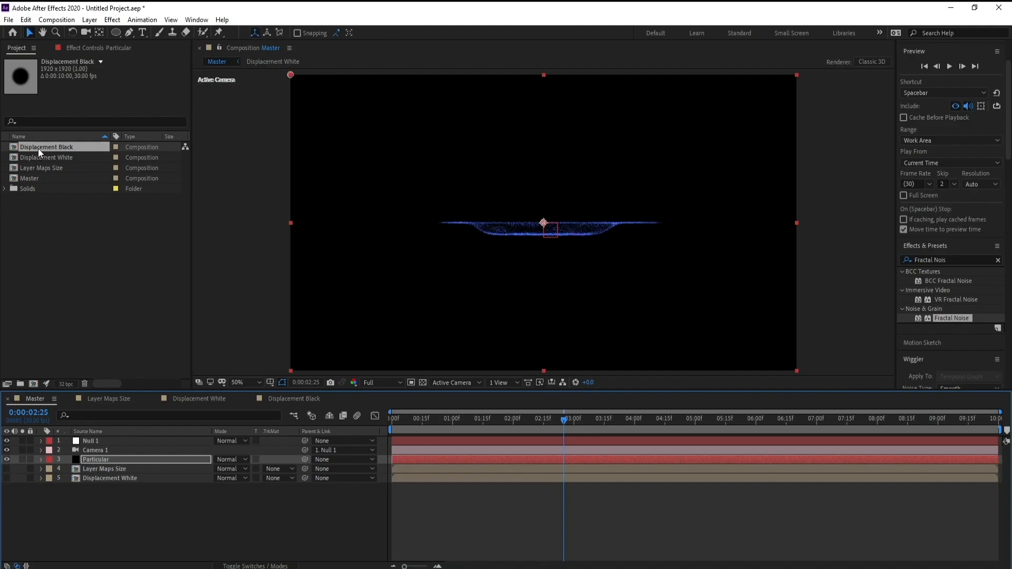
left_click_drag(38, 147, 89, 507)
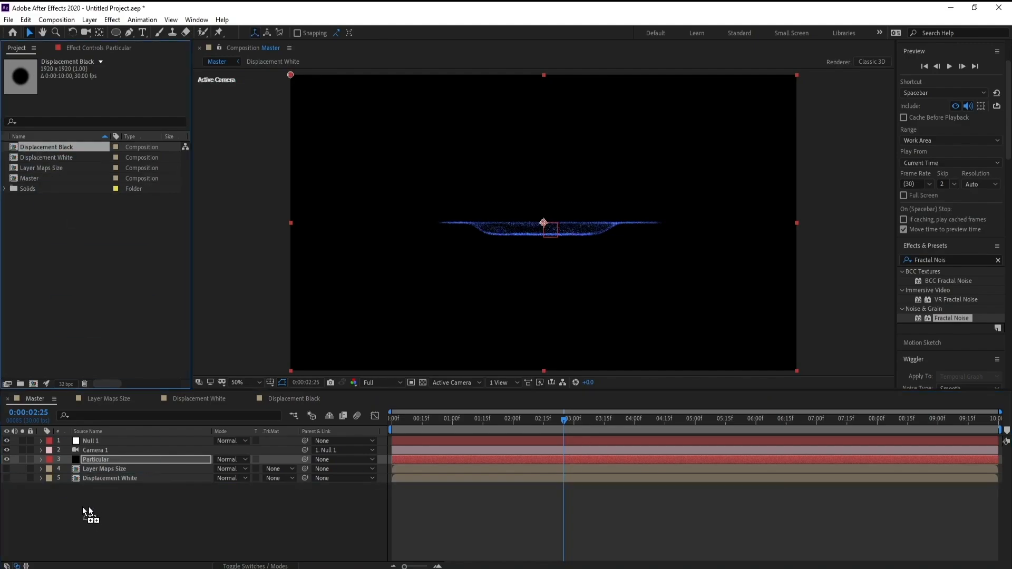
left_click(7, 488)
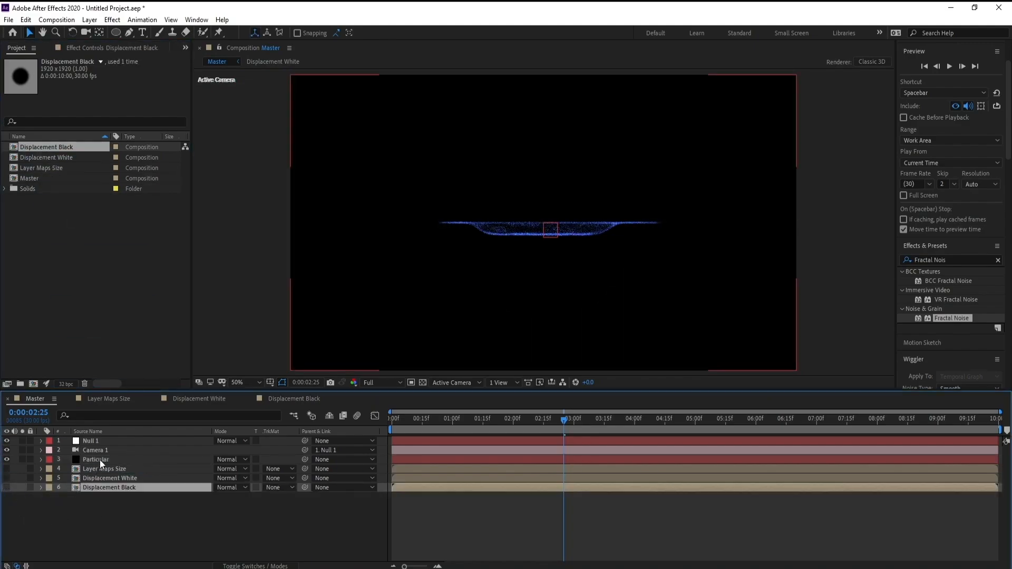
- Set the Displacement Layer for Y of the Galaxy 2 system in Particular to the Displacement Black layer
left_click(99, 460)
left_click(87, 49)
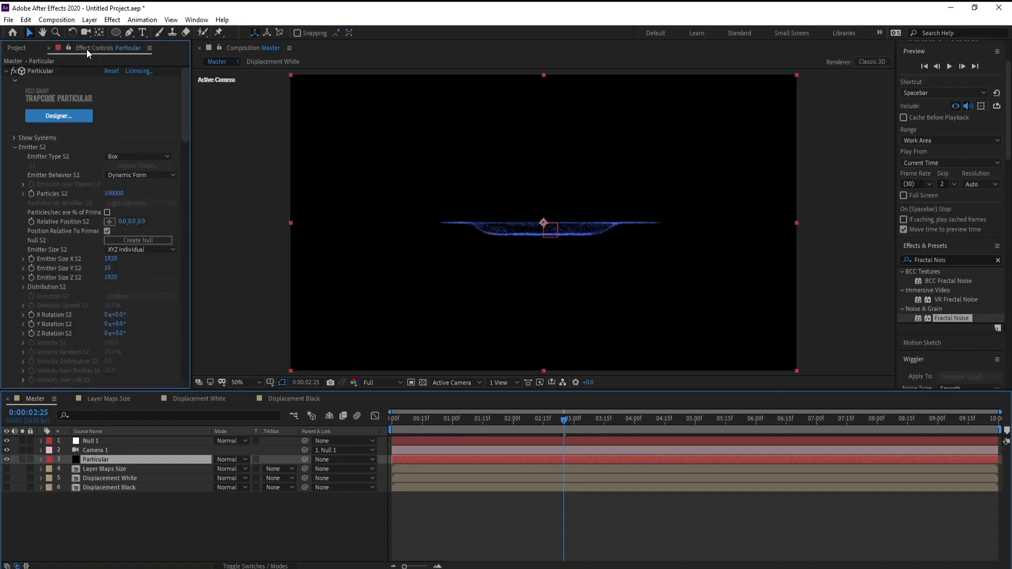
left_click(14, 138)
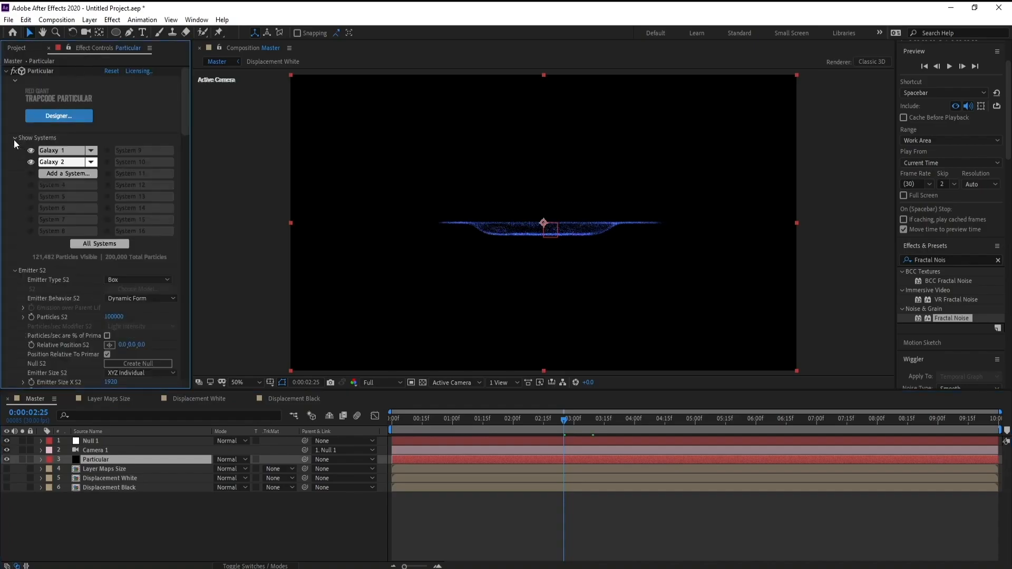
left_click(56, 163)
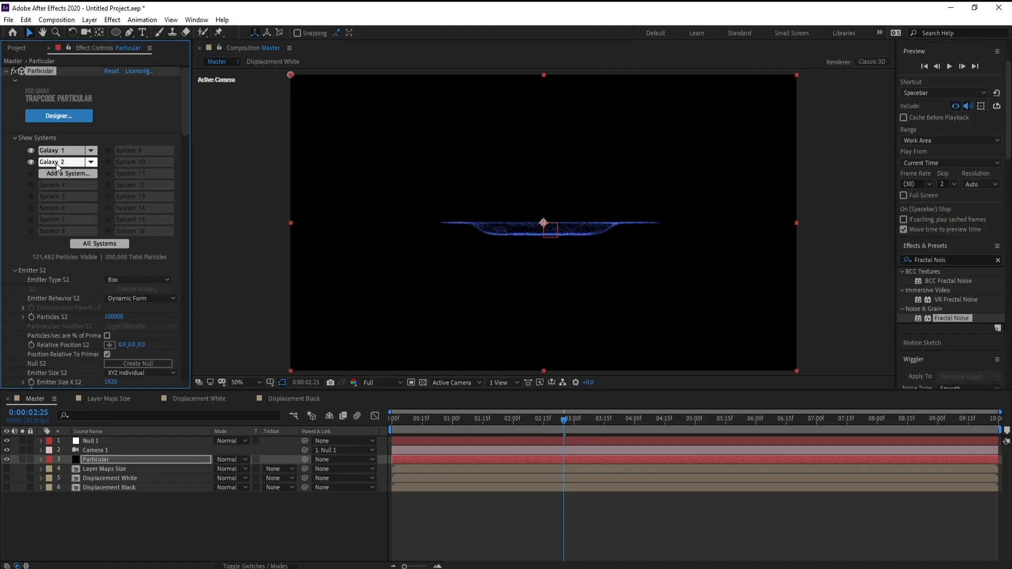
left_click_drag(188, 109, 196, 353)
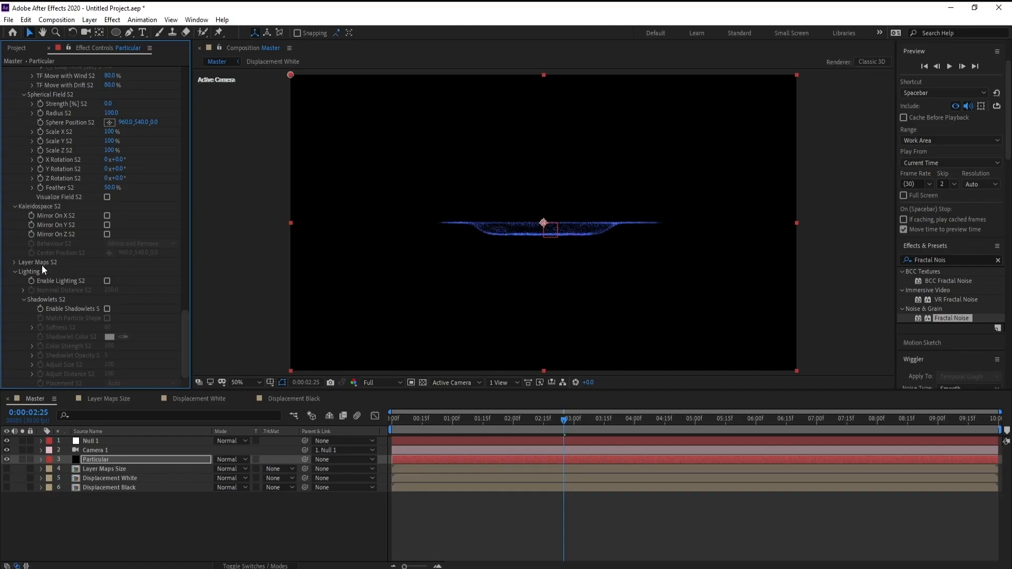
left_click(14, 262)
scroll(43, 201, "down", 5)
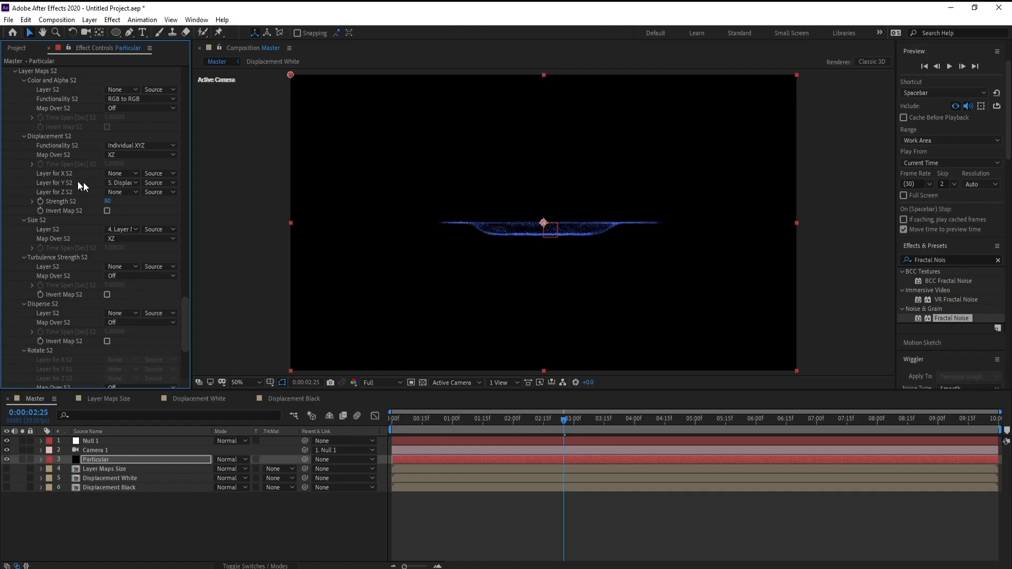
left_click(125, 183)
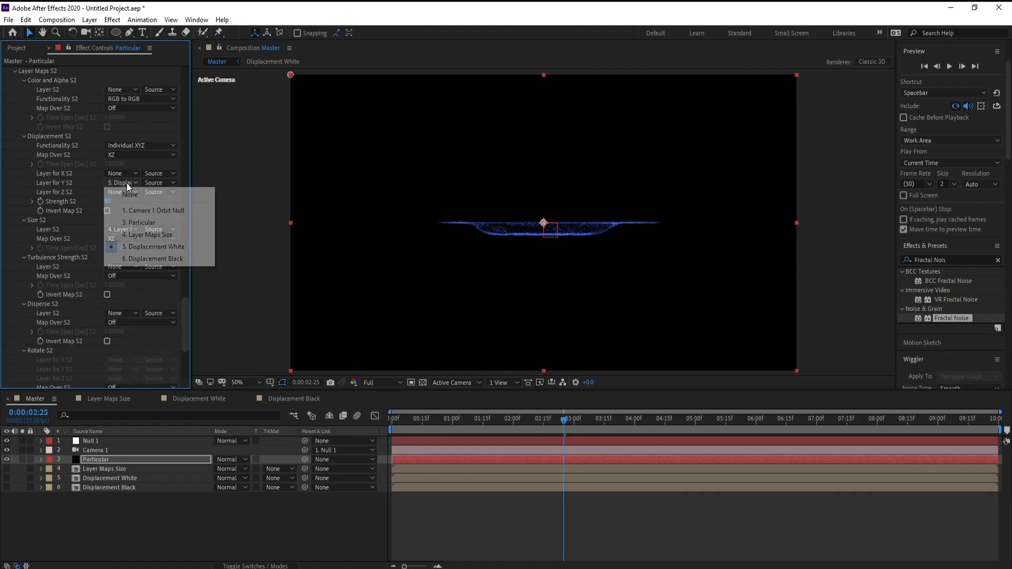
left_click(165, 259)
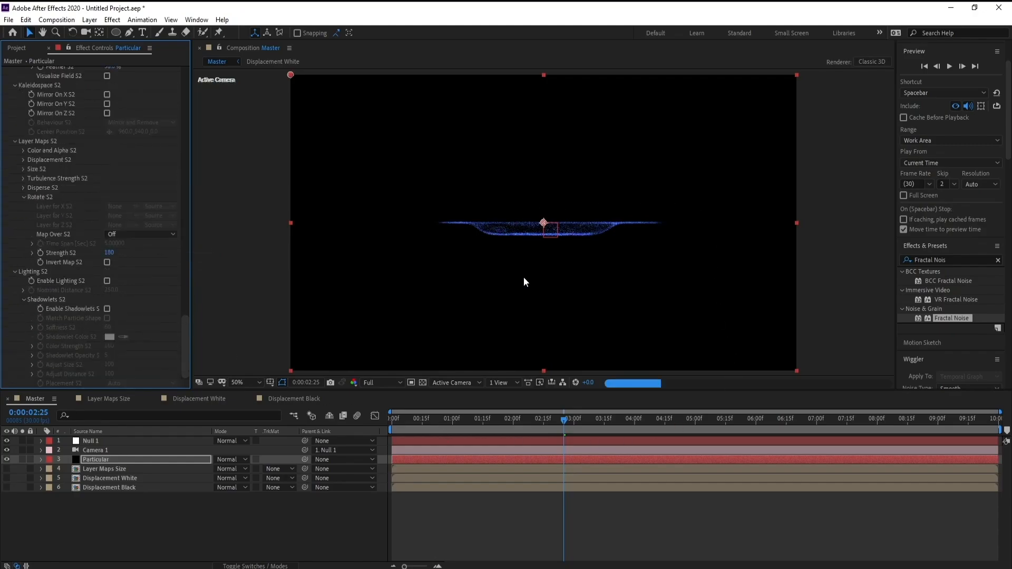
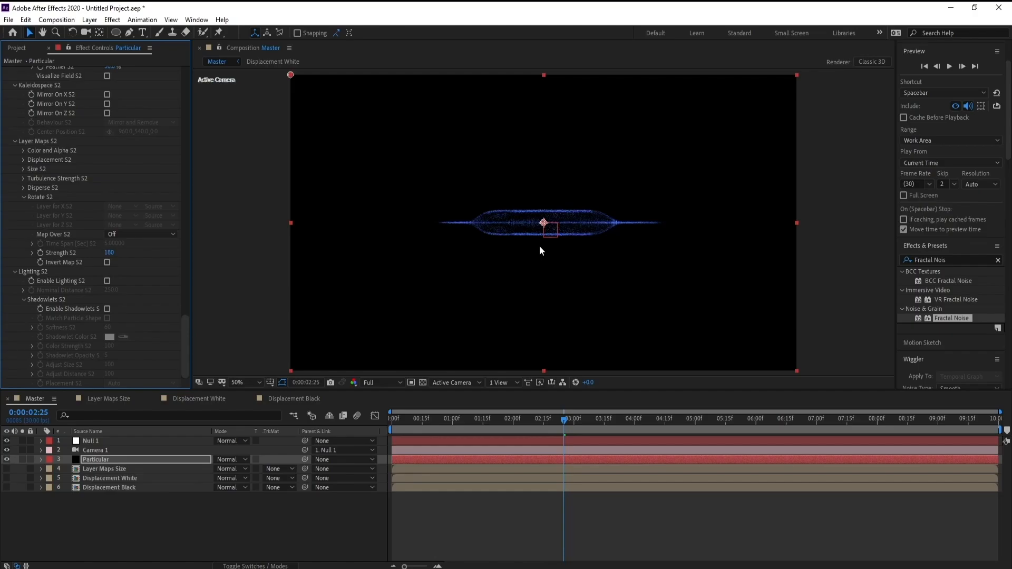
key("period")
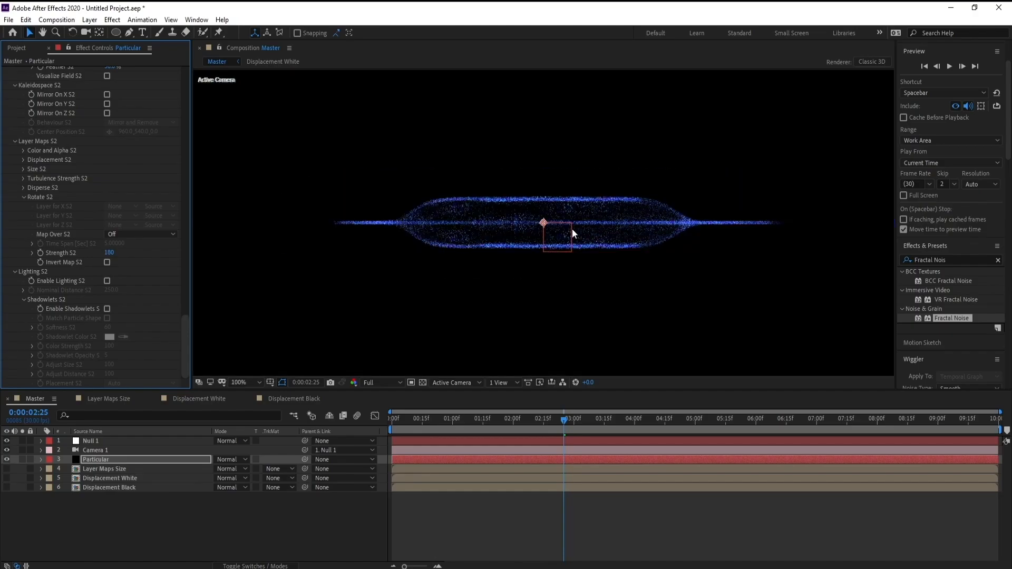
key("comma")
key("period")
- Tilt the camera by setting Null 1's X Rotation to 33°
left_click(20, 49)
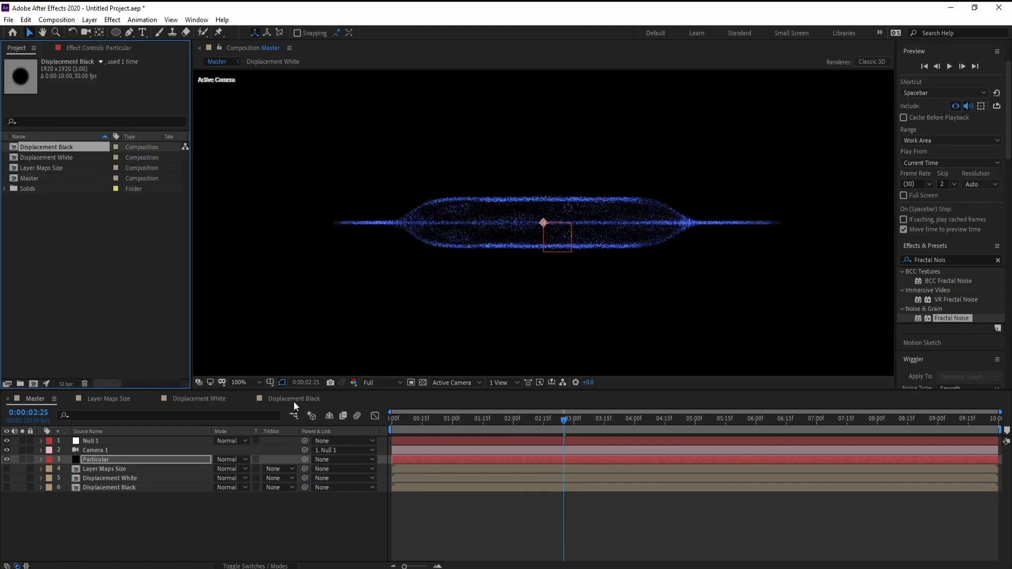
left_click(89, 441)
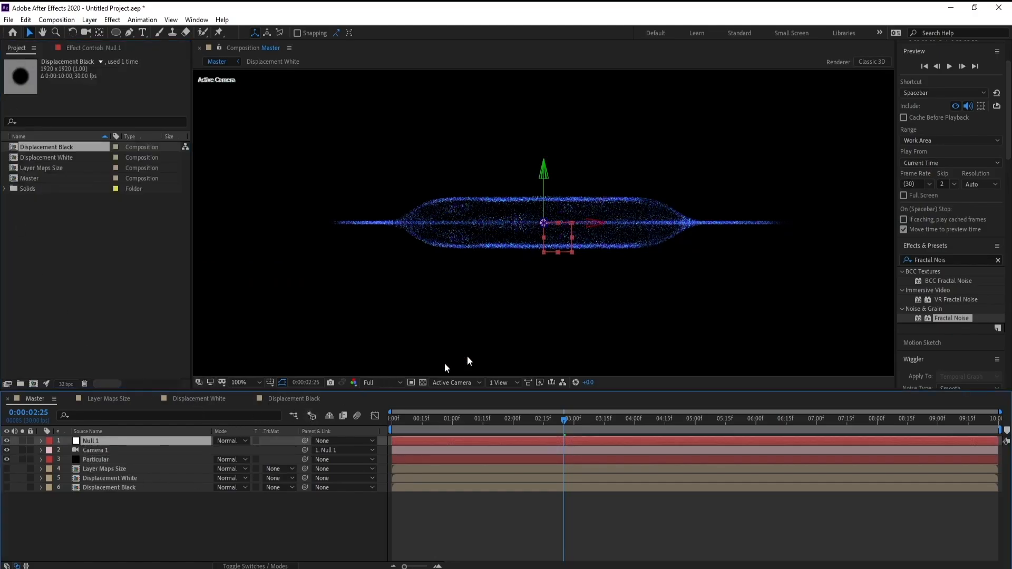
key("comma")
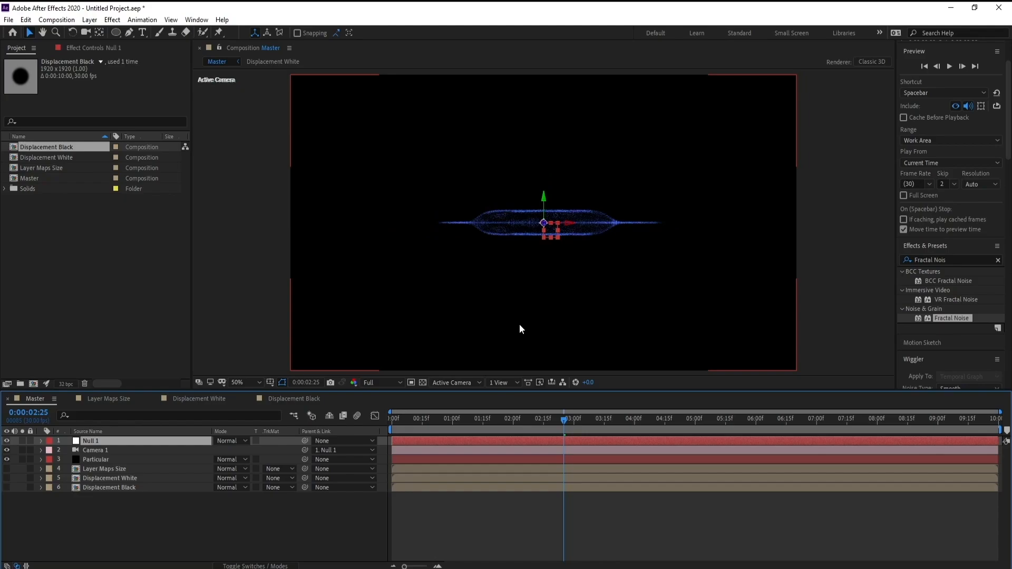
left_click(40, 441)
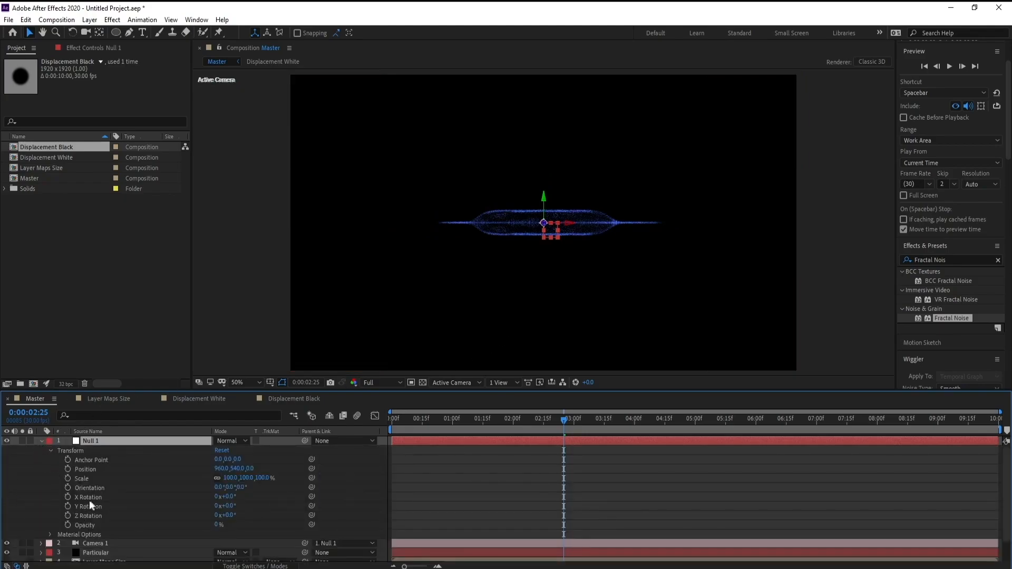
left_click_drag(230, 496, 248, 499)
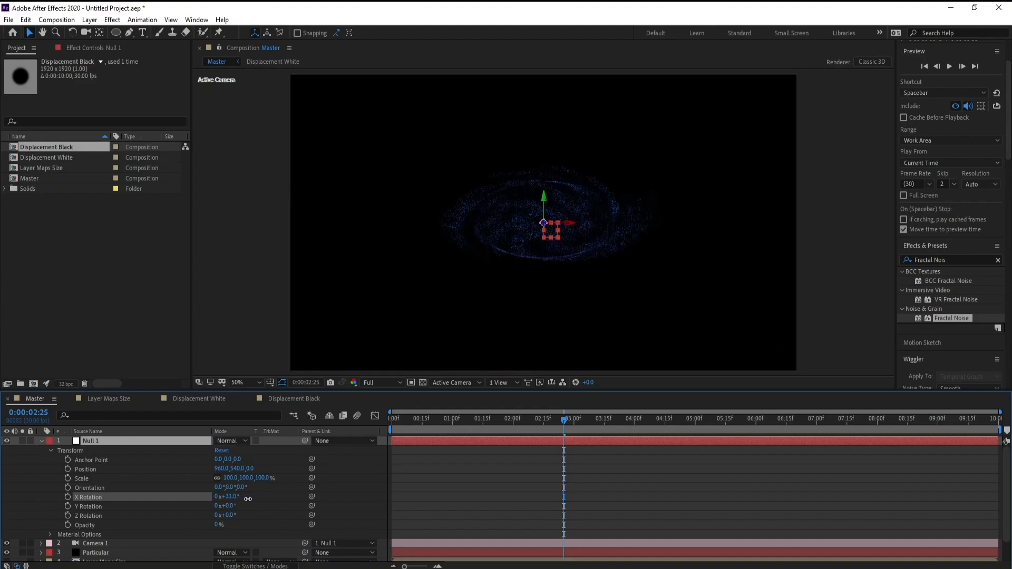
key("Return")
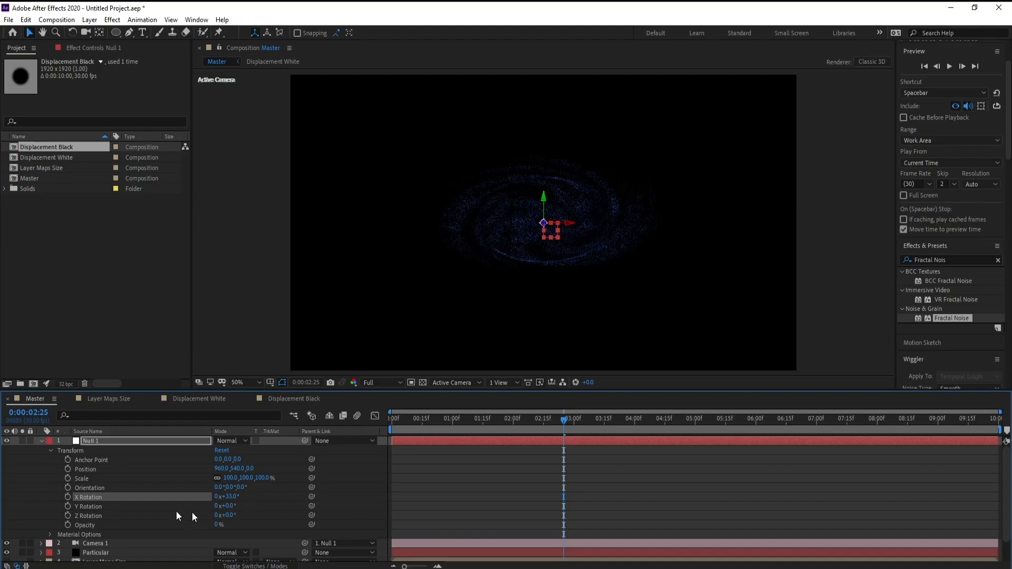
- Add a new adjustment layer above Null 1 in the Master composition
left_click(97, 443)
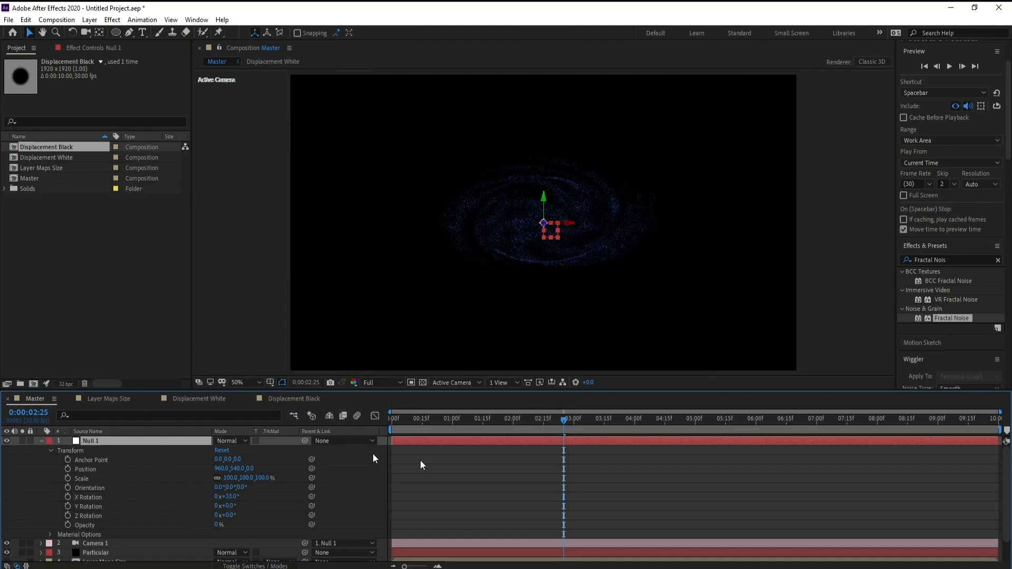
left_click(90, 19)
mouse_move(158, 32)
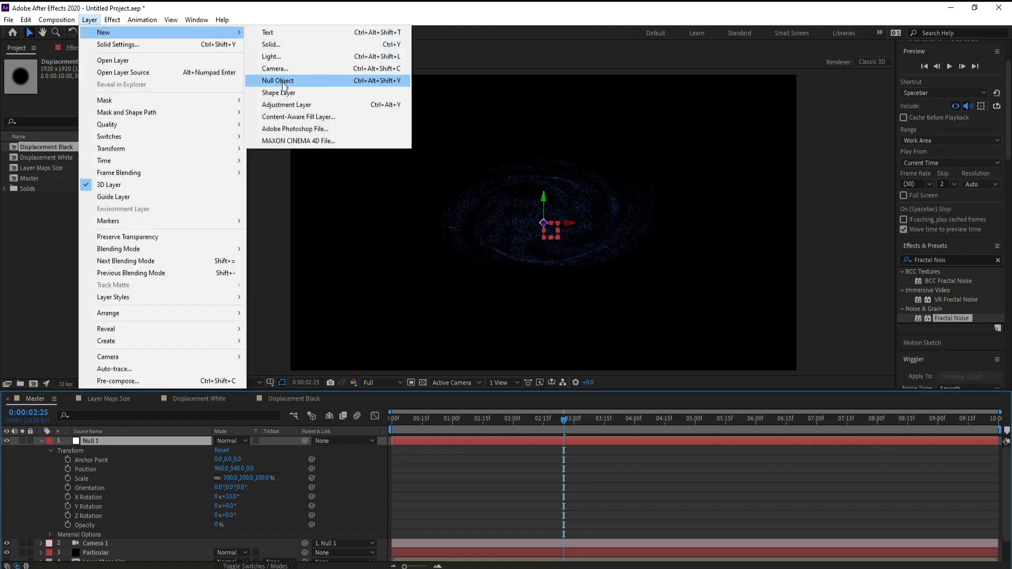
left_click(286, 104)
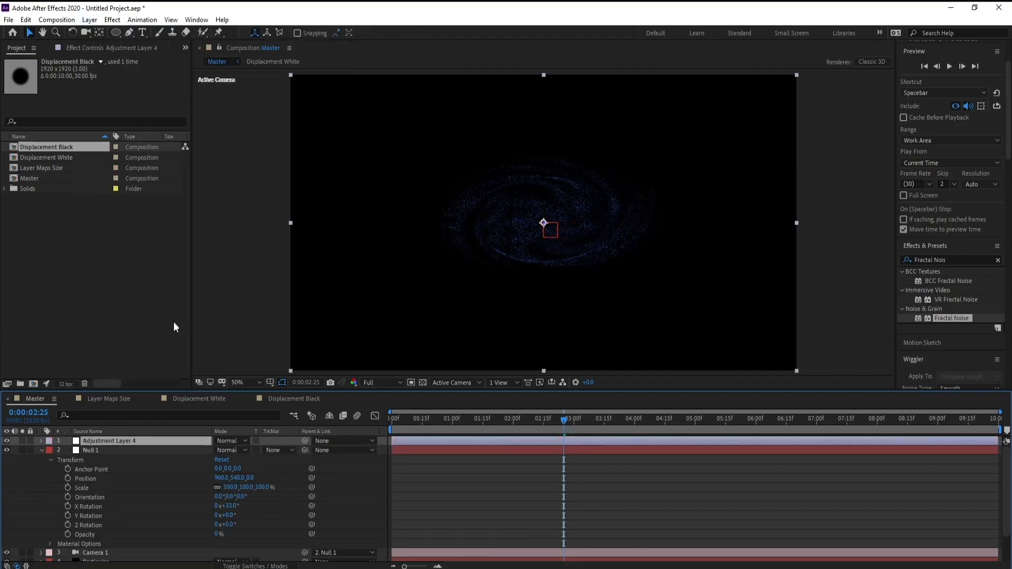
- Apply a Glow effect to the adjustment layer with a threshold of 80% and a radius of 147
left_click(112, 21)
mouse_move(285, 52)
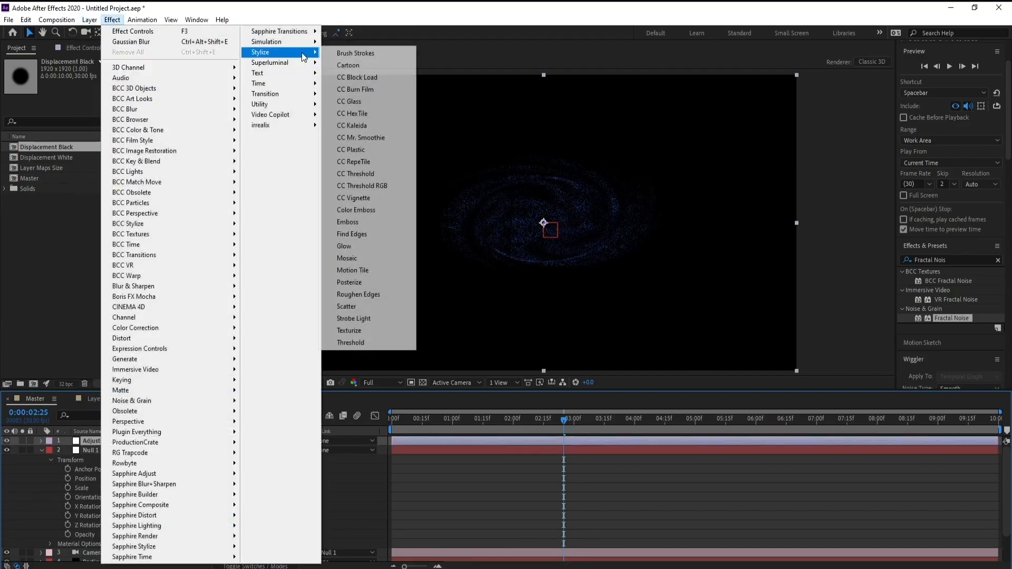
left_click(345, 246)
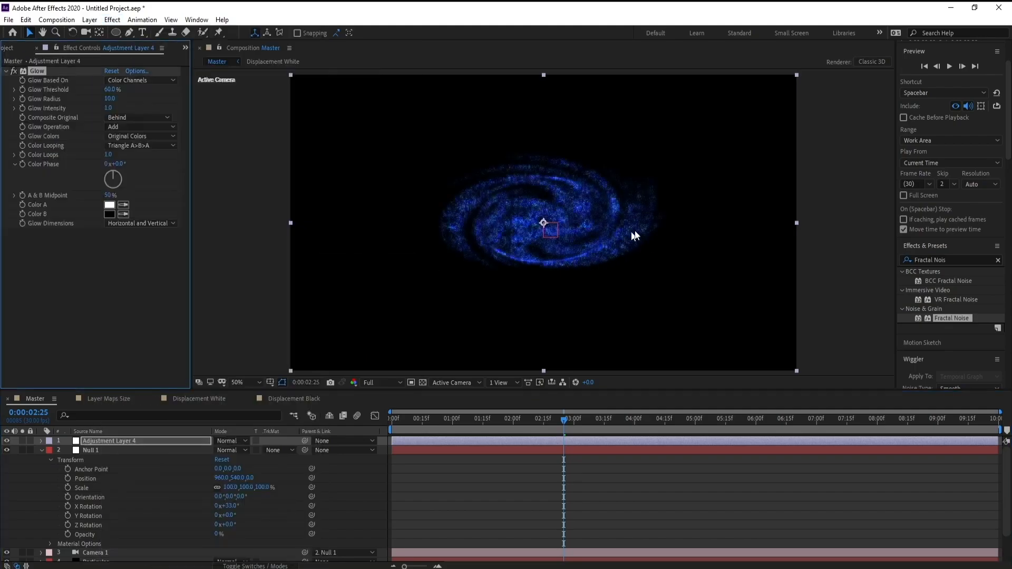
left_click(112, 90)
type("80")
key("Return")
left_click_drag(110, 99, 190, 109)
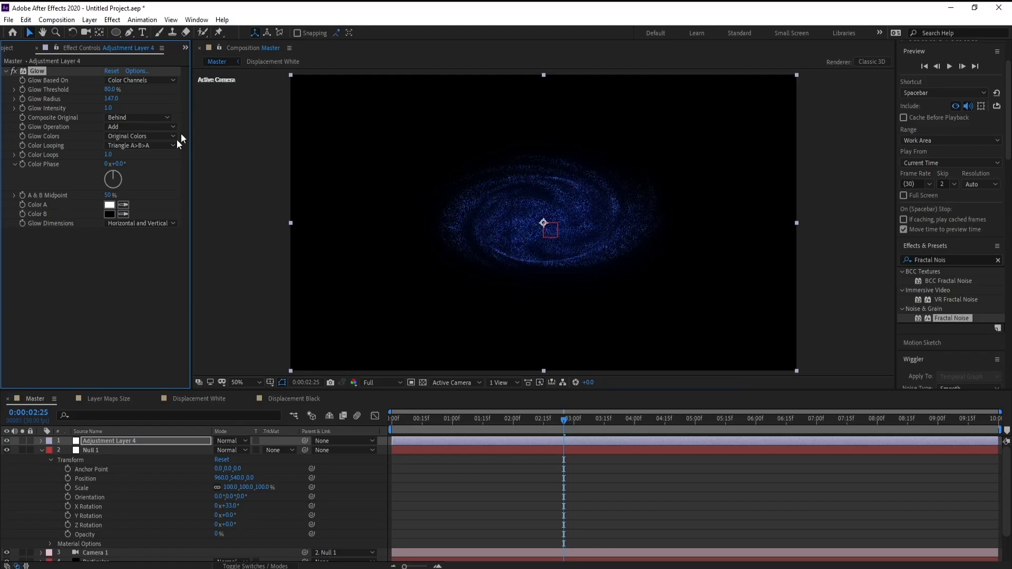
- Add a Curves effect to the adjustment layer and shape the RGB curve into an S with raised highlights and lowered shadows
left_click(129, 22)
mouse_move(112, 20)
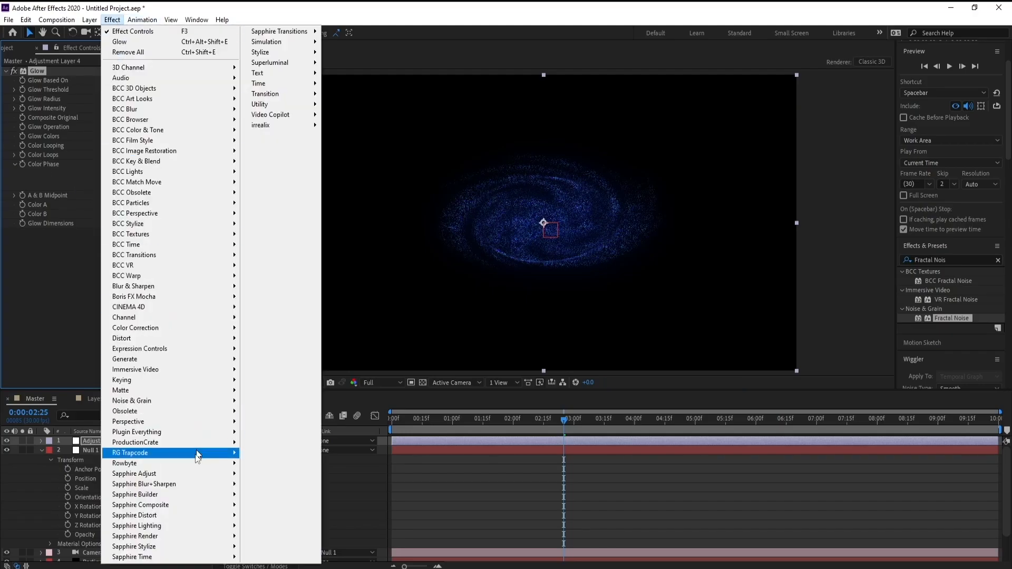
mouse_move(221, 328)
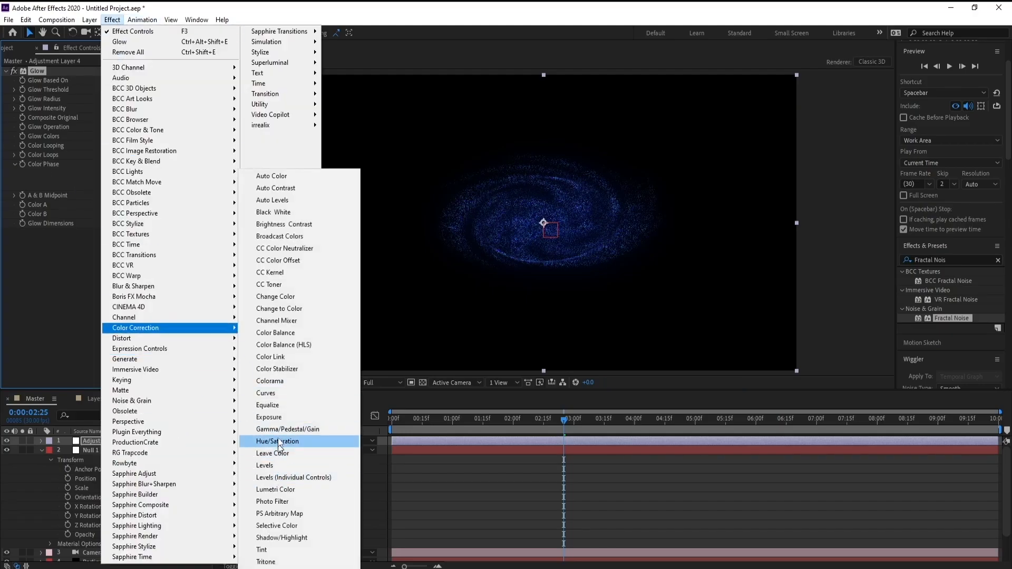
left_click(278, 393)
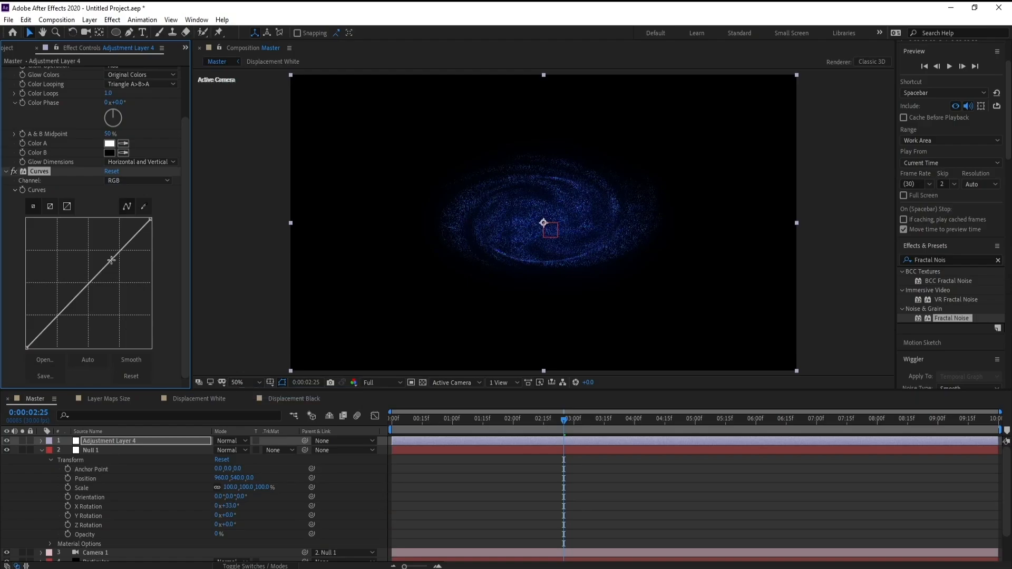
left_click_drag(111, 266, 108, 252)
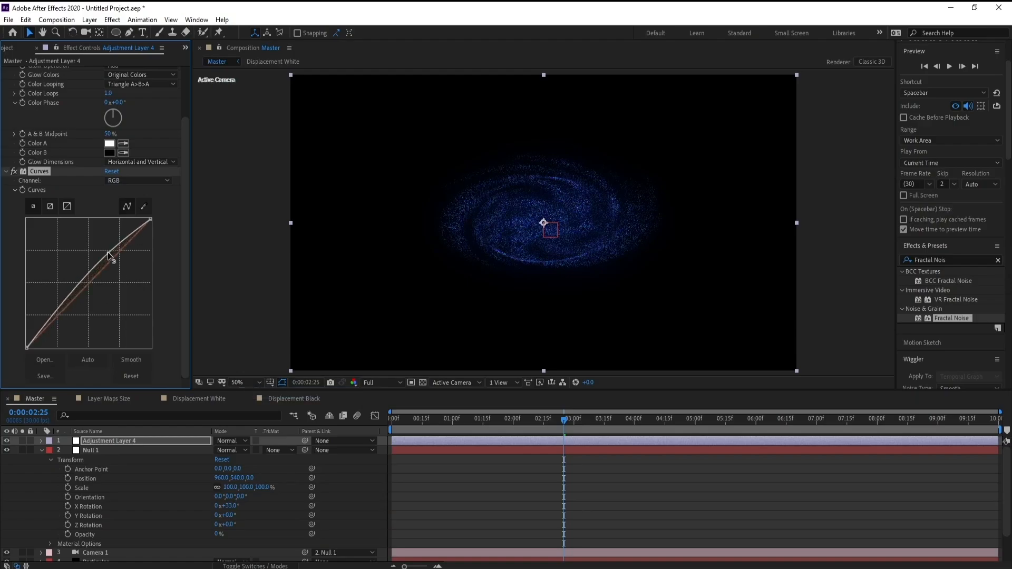
left_click_drag(67, 294, 73, 308)
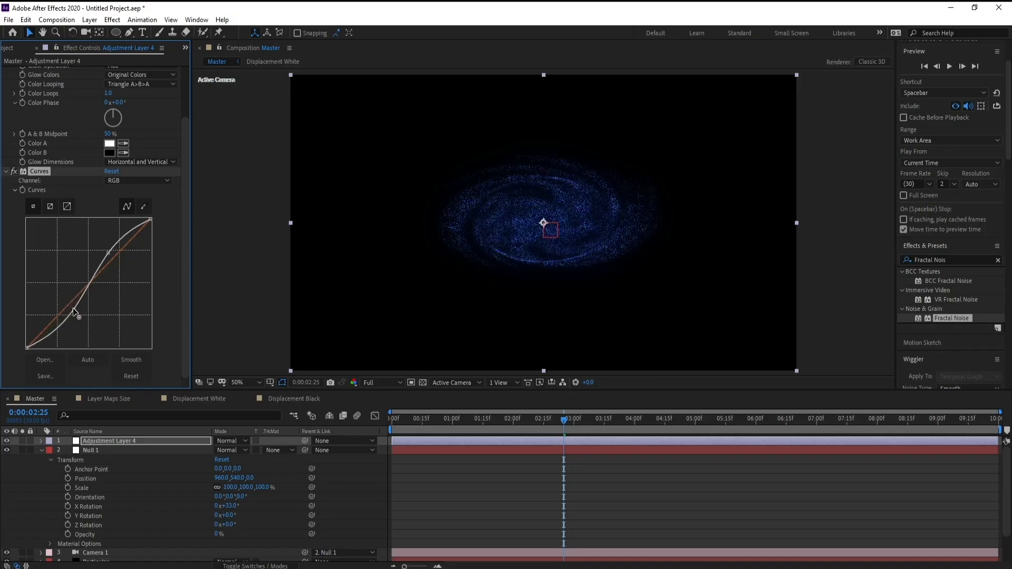
left_click_drag(107, 254, 107, 256)
left_click_drag(74, 309, 74, 311)
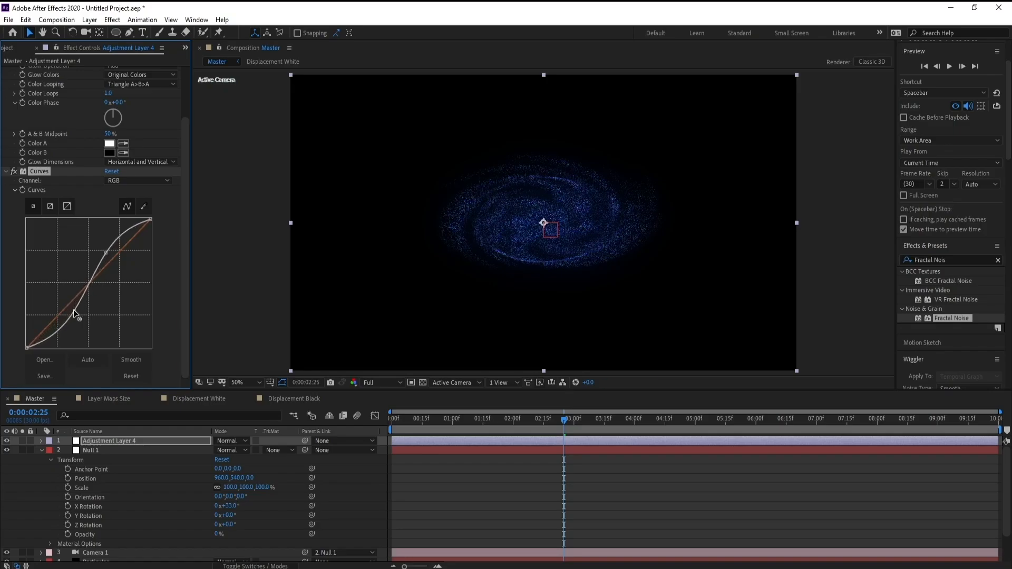
- Duplicate the Glow effect on the adjustment layer, keeping the copy above Curves
left_click(6, 172)
left_click(6, 72)
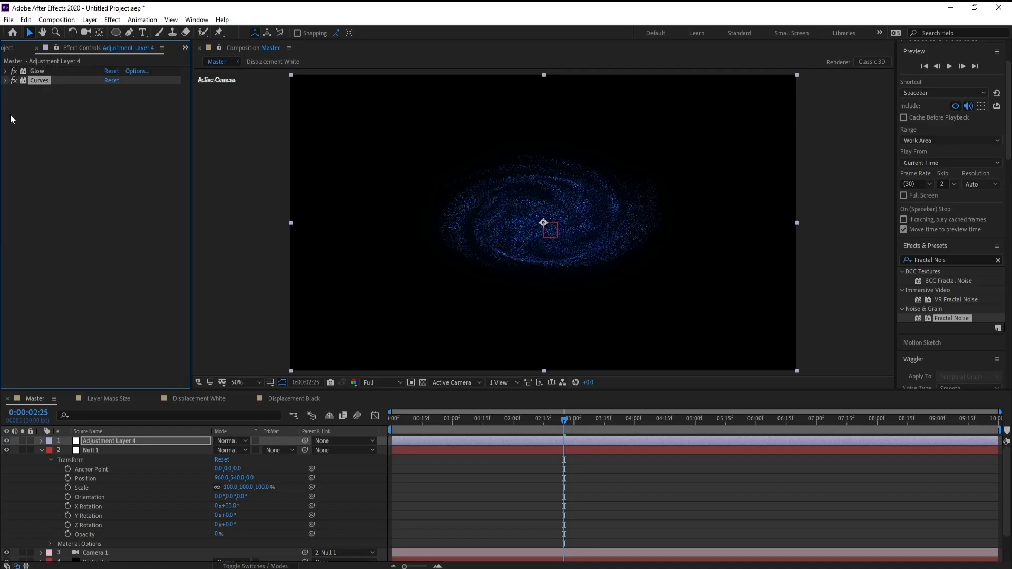
left_click(40, 75)
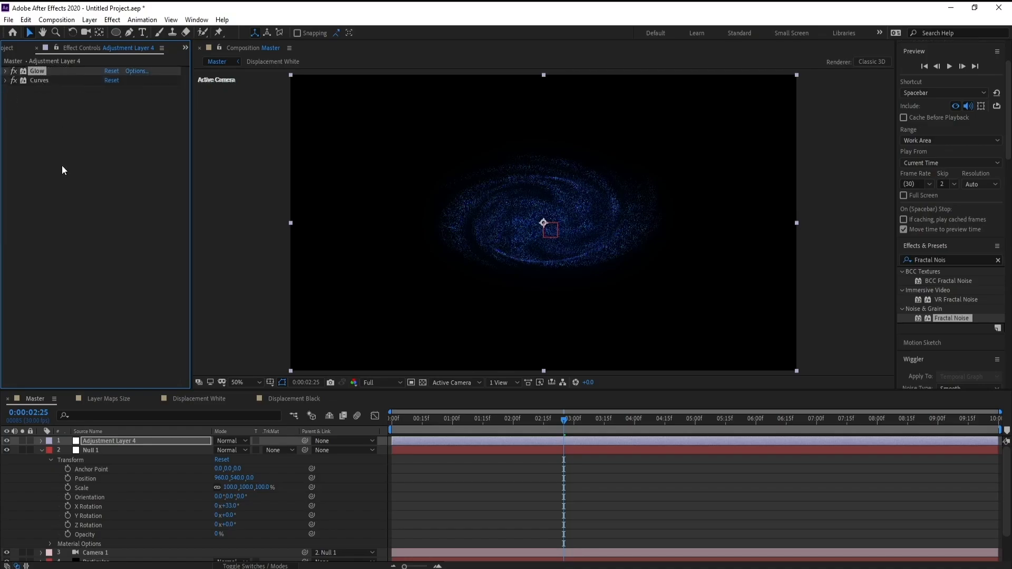
key("ctrl+d")
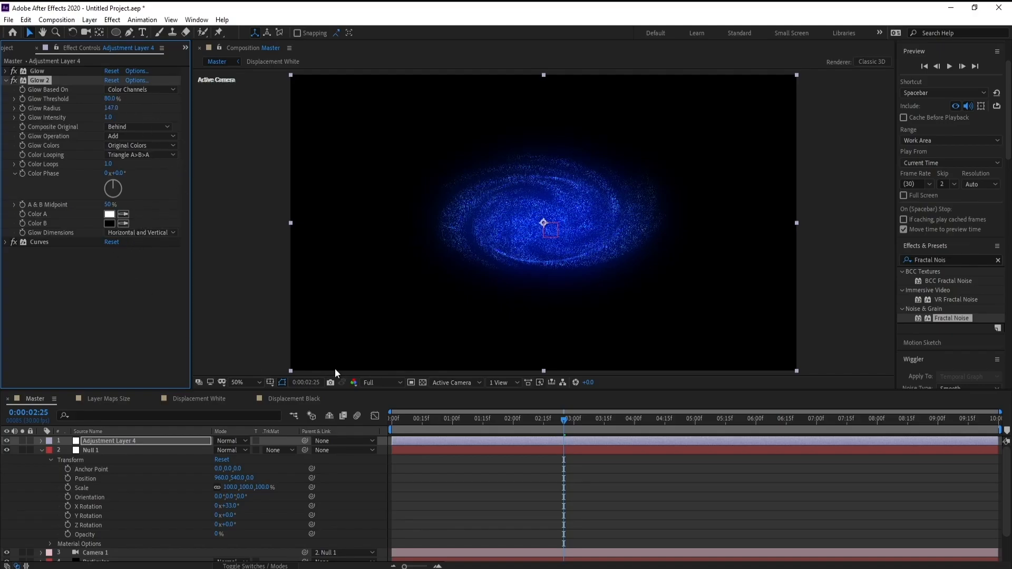
- Set Null 1's X Rotation to 0°
left_click(228, 506)
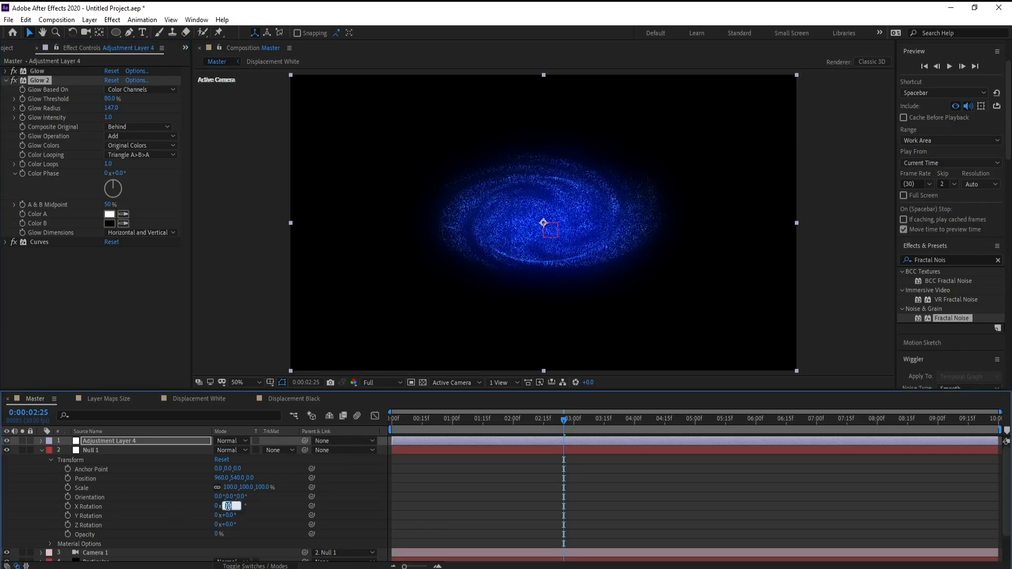
type("0")
key("Return")
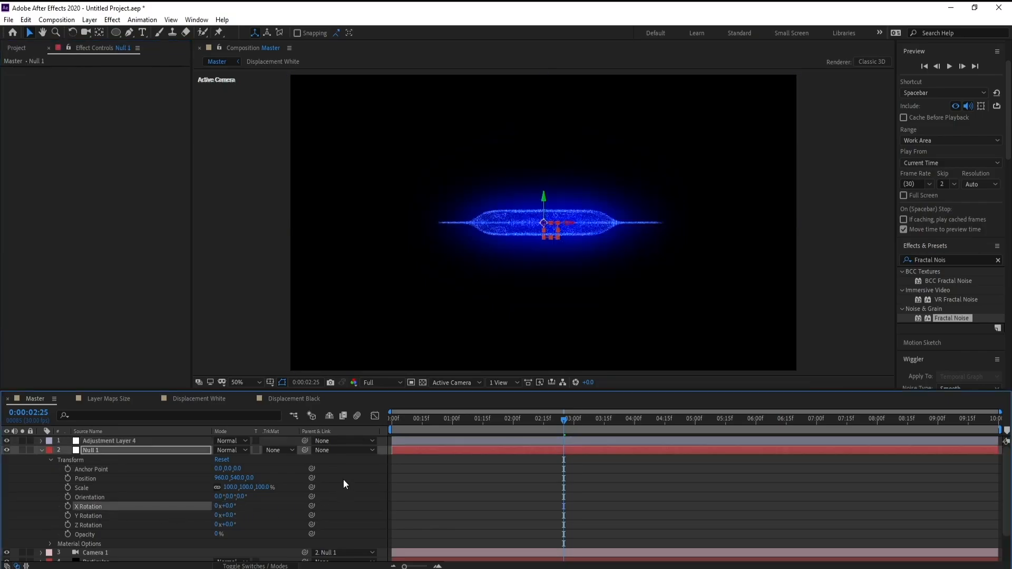
- Try to start keyframing Null 1's X Rotation at the last frame, 0:00:09:29, and undo it
key("Home")
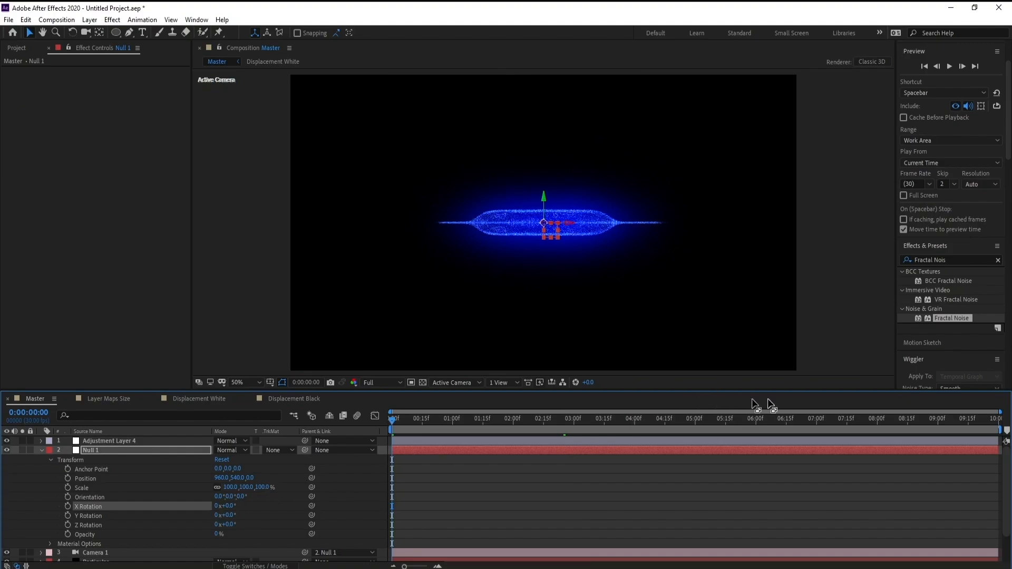
left_click(992, 422)
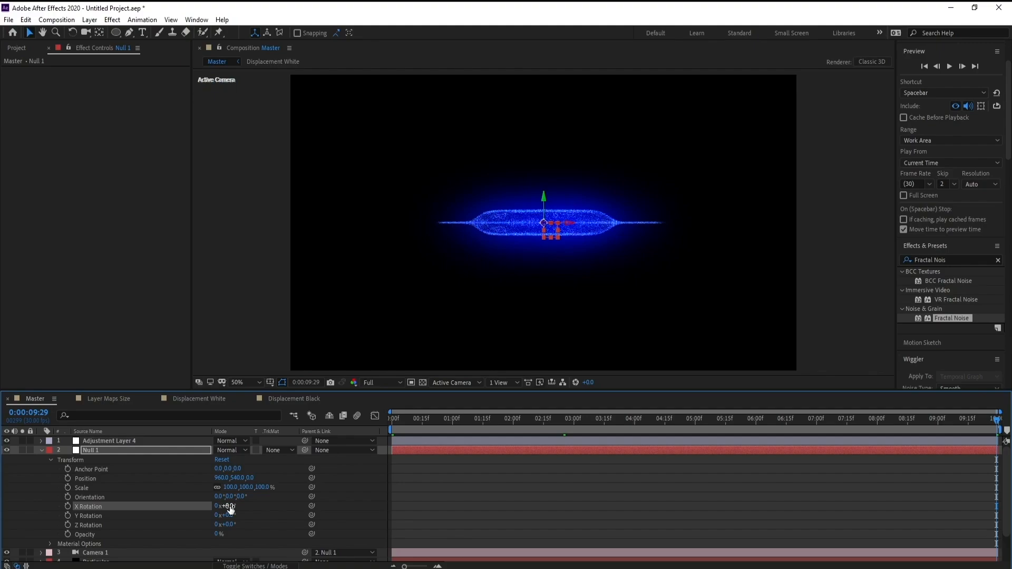
left_click(68, 506)
left_click(25, 20)
left_click(35, 32)
- Try to start keyframing Null 1's X Rotation at 0:00:05:00, and undo it
left_click(876, 422)
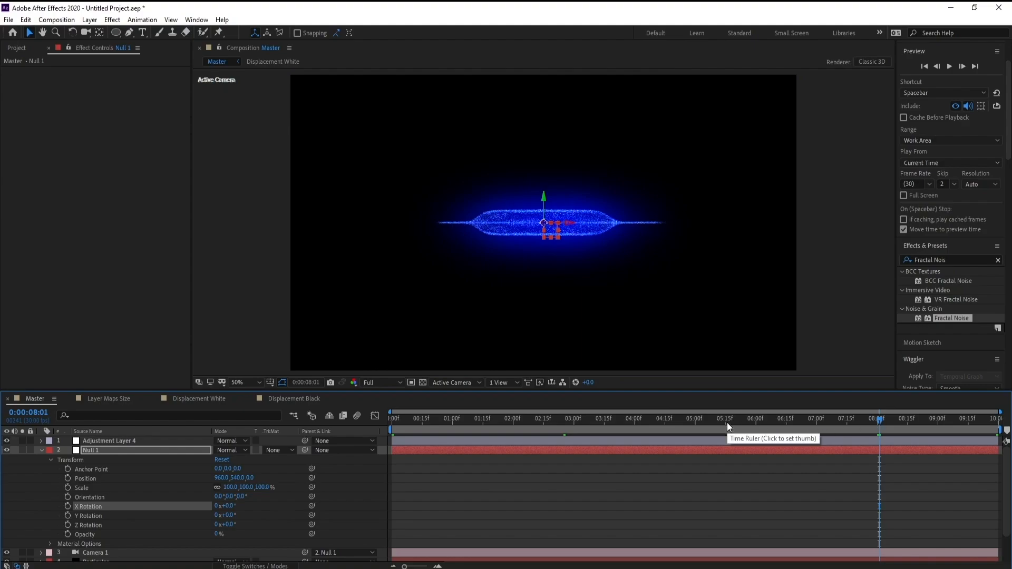
left_click(696, 421)
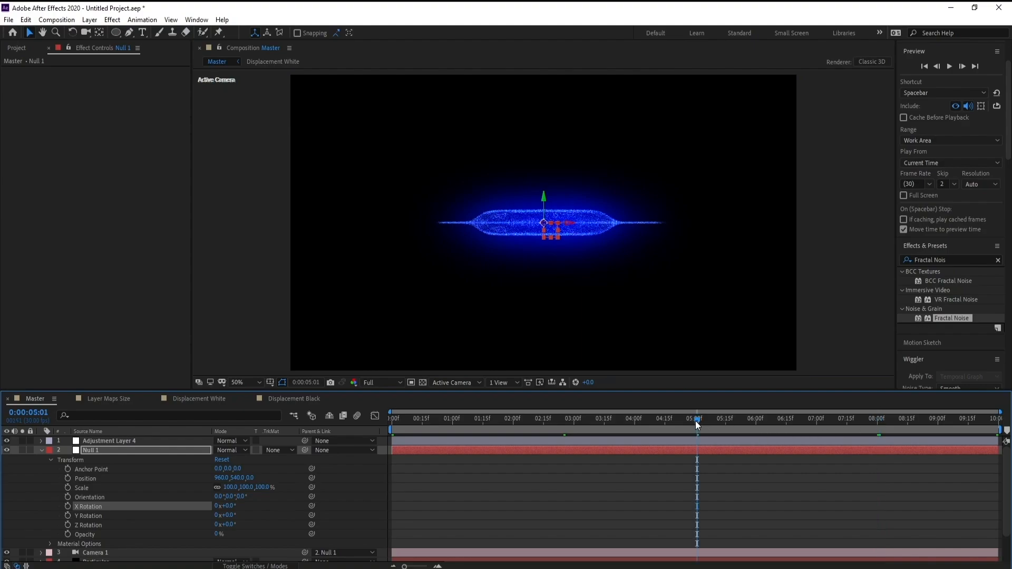
left_click(694, 420)
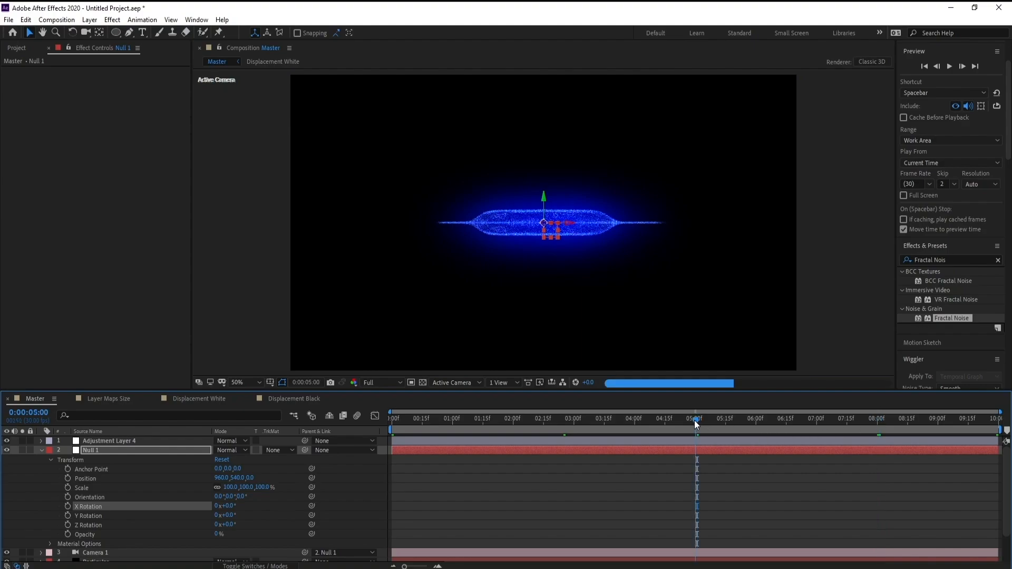
left_click(68, 505)
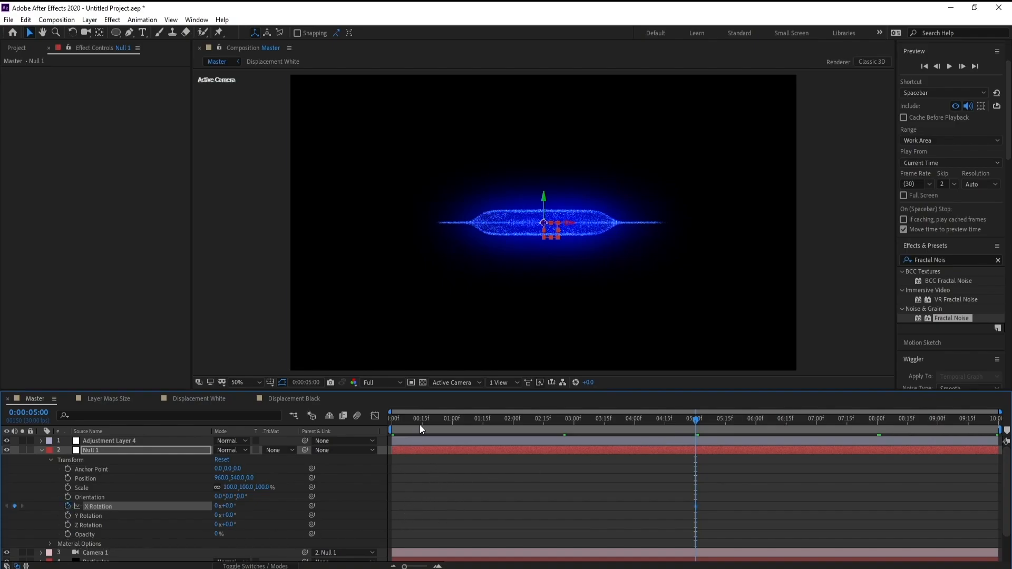
key("Home")
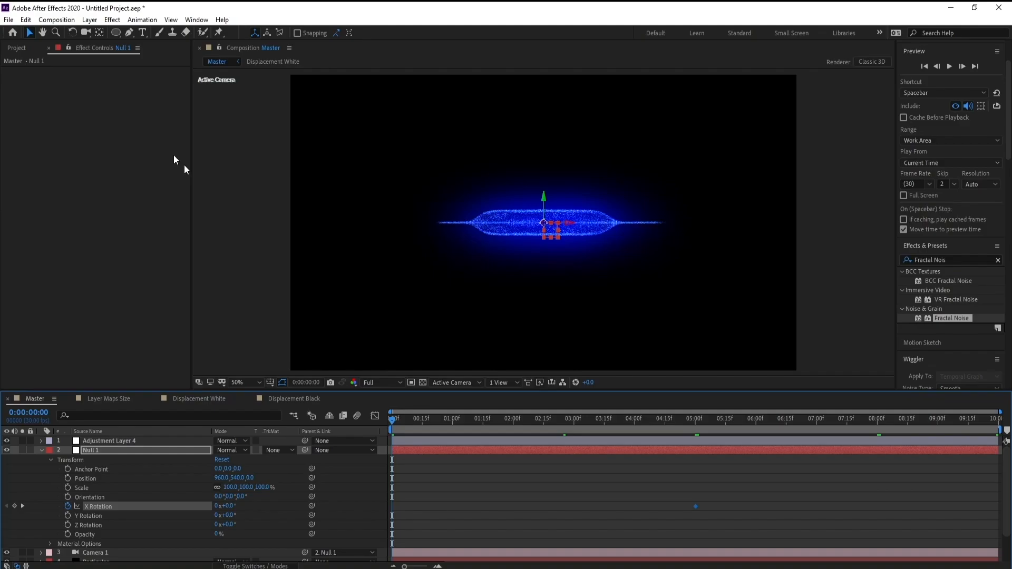
left_click(31, 24)
left_click(33, 31)
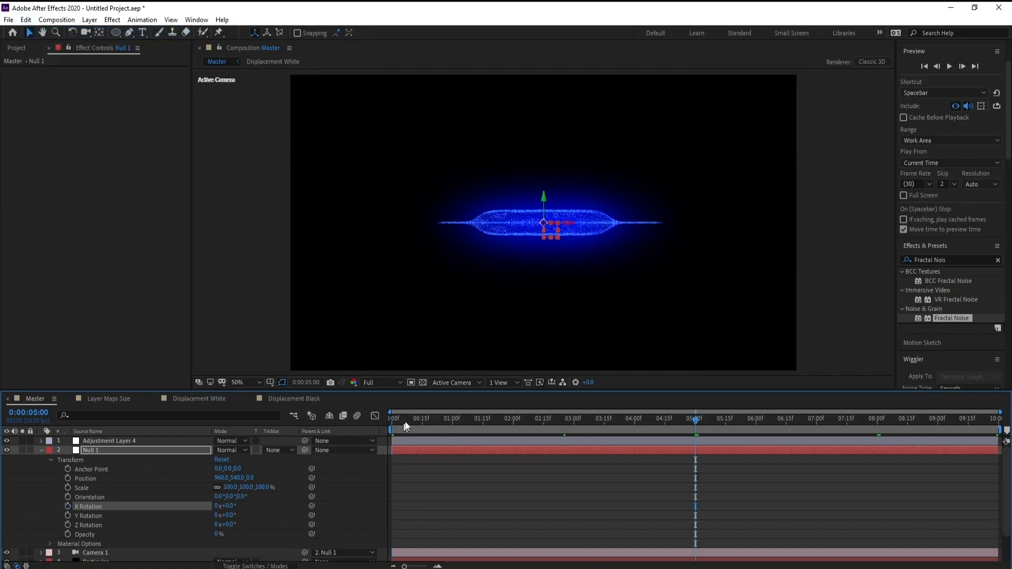
- Animate Null 1's X Rotation from 0° on the first frame to -39° at 0:00:04:00, and scrub back to the start
key("Home")
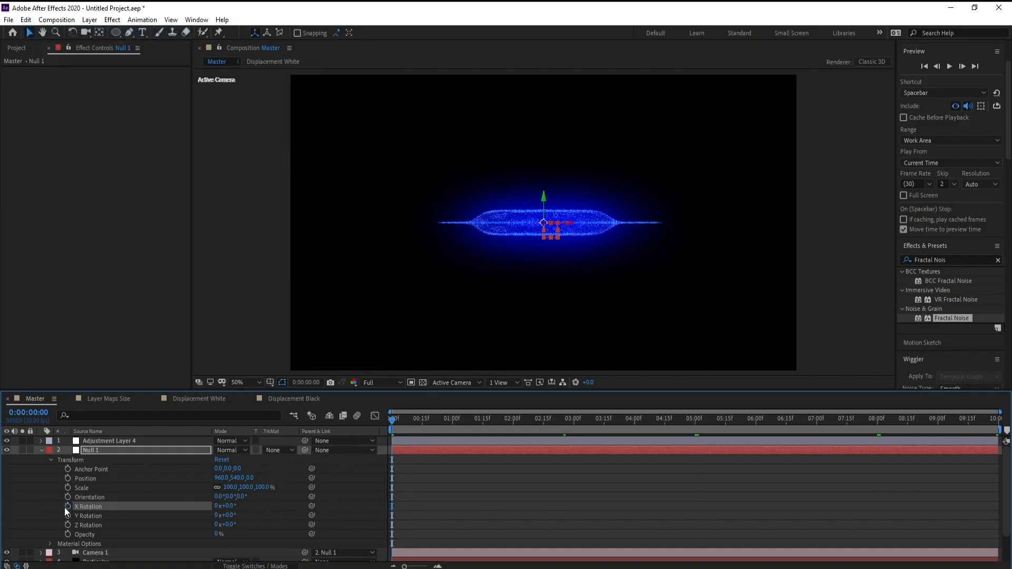
left_click(67, 505)
left_click(633, 420)
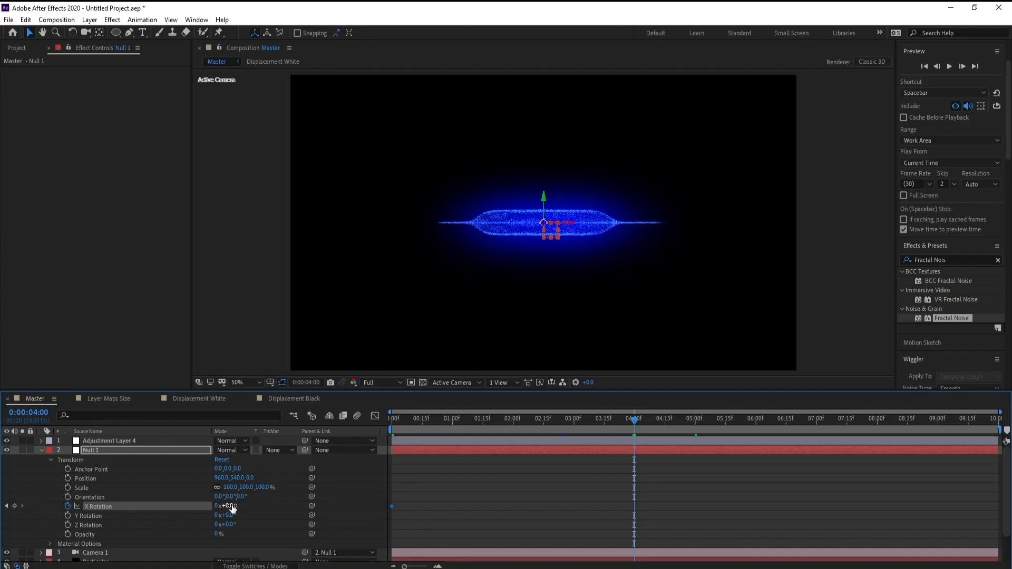
left_click_drag(232, 508, 214, 508)
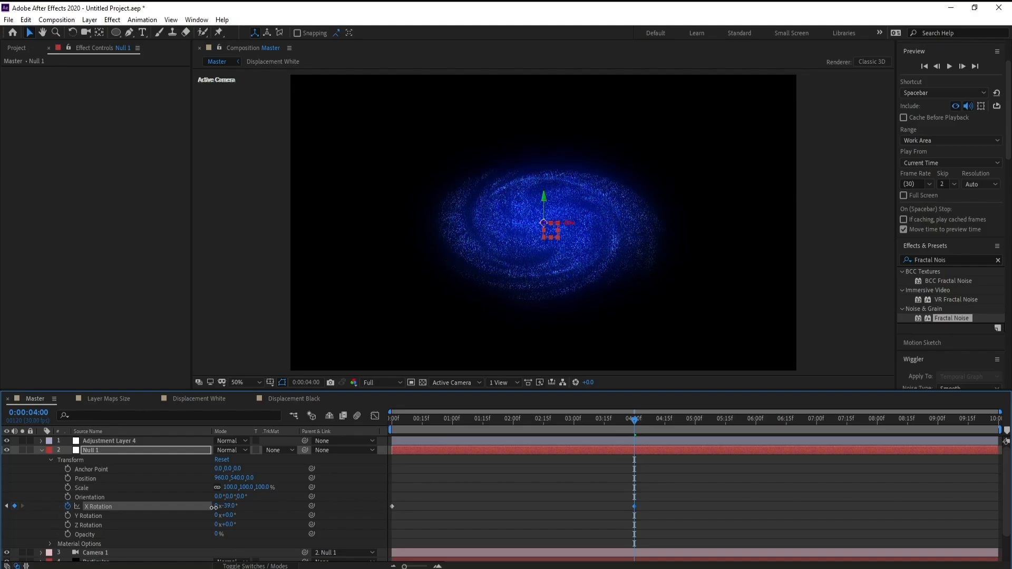
left_click(469, 419)
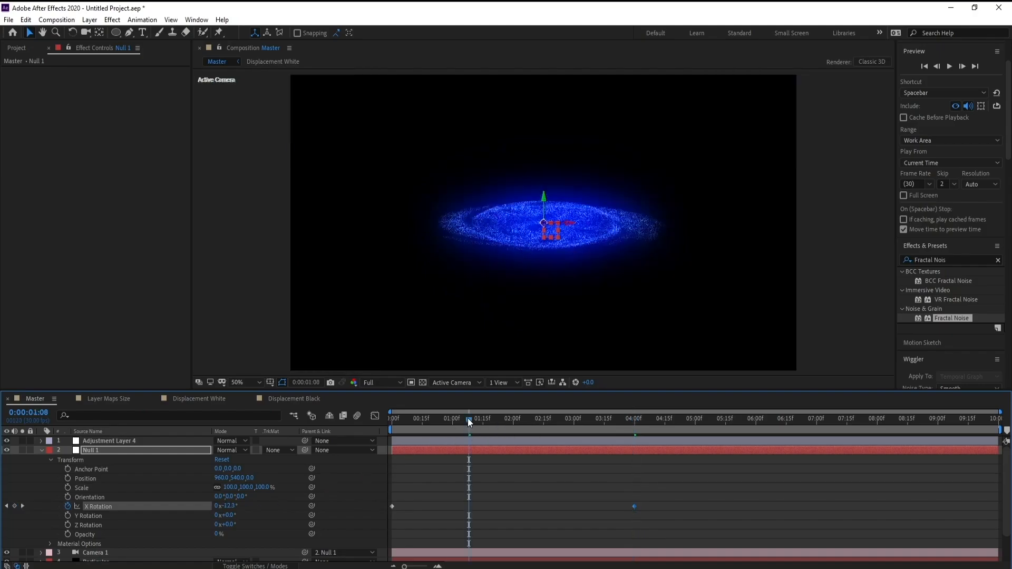
left_click_drag(467, 418, 173, 447)
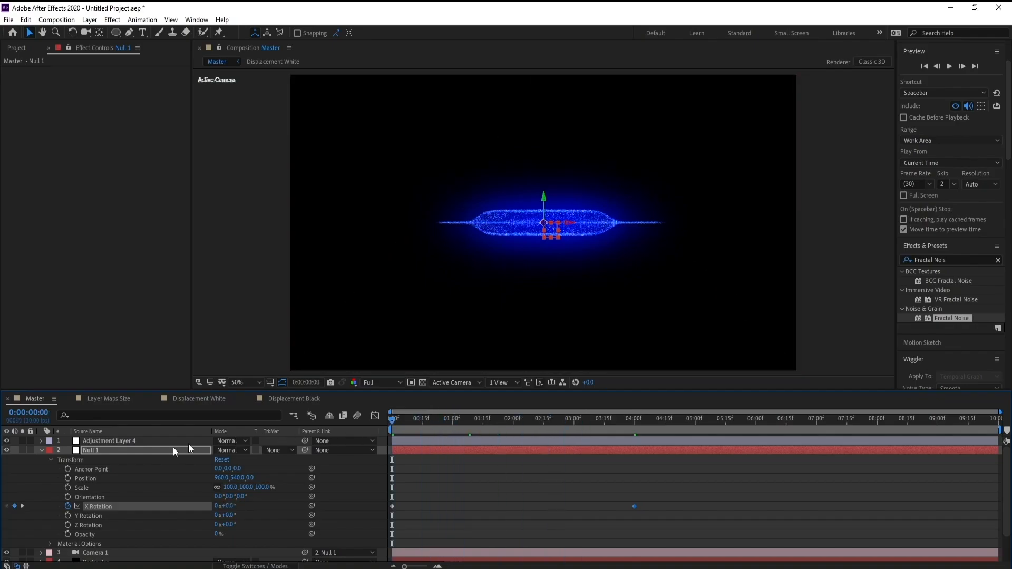
- Collapse Null 1's properties and expand Camera 1's Camera Options
left_click(41, 450)
left_click(97, 460)
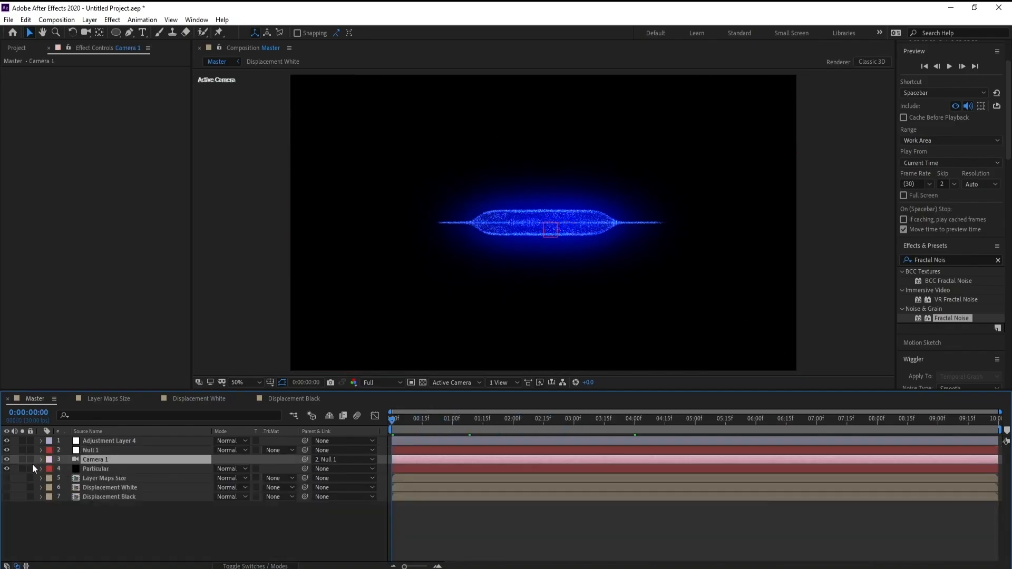
left_click(41, 460)
left_click(49, 470)
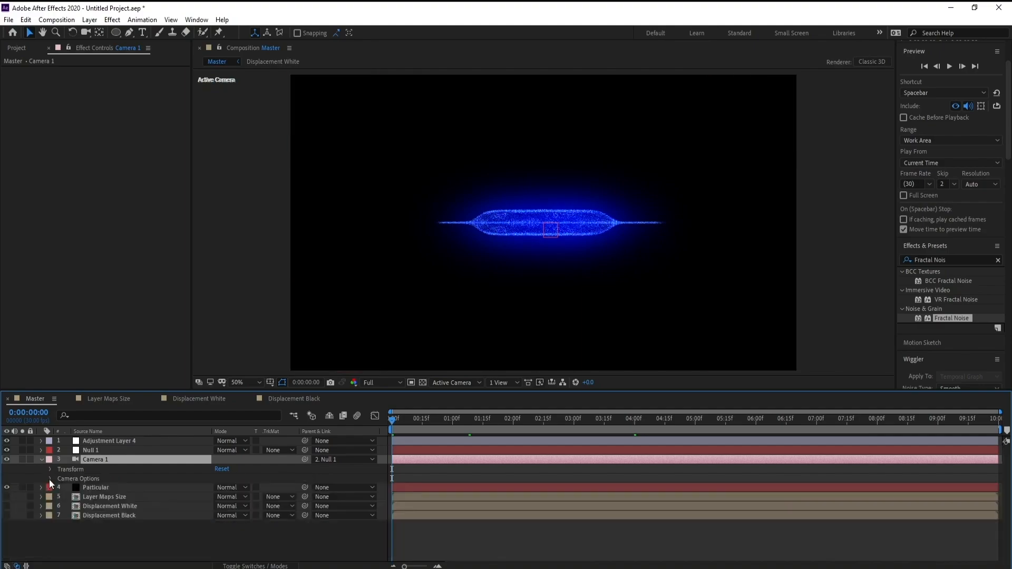
left_click(50, 479)
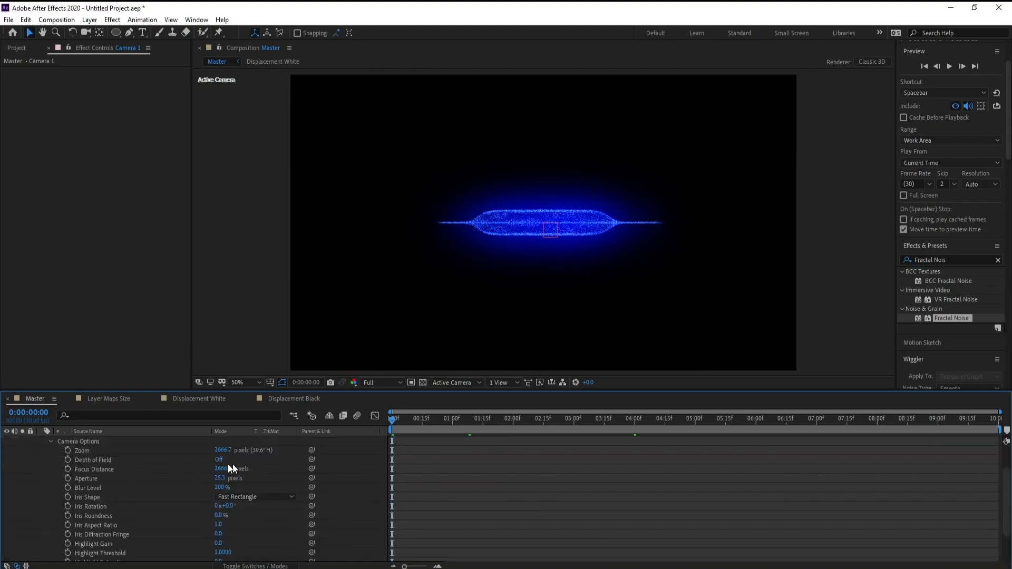
- Try a Zoom of 3002.7 pixels on Camera 1, and undo it
left_click_drag(222, 450, 241, 364)
left_click(31, 20)
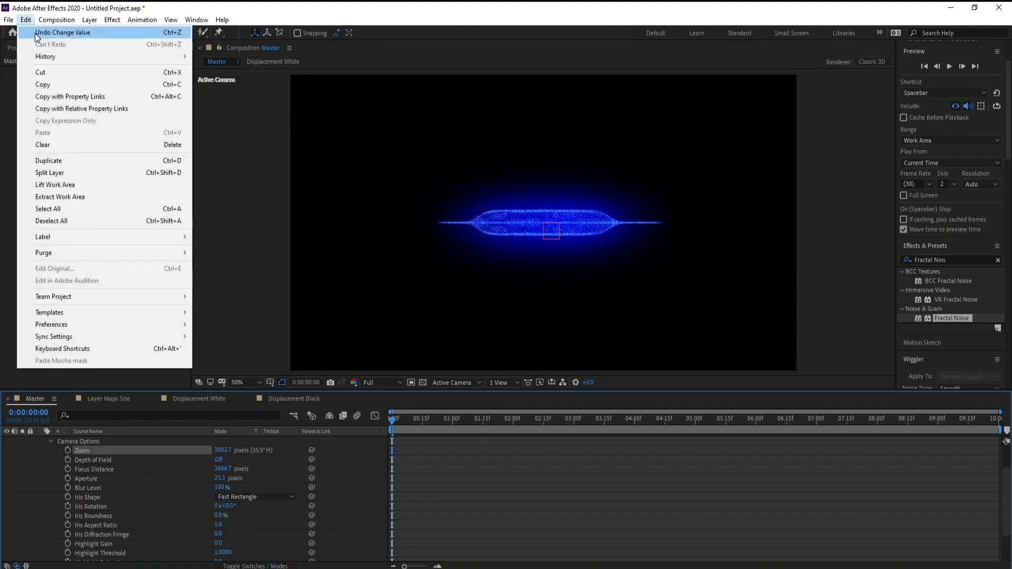
left_click(36, 33)
- Raise Camera 1's Zoom to 6476.7 pixels and keyframe it on the first frame
left_click_drag(224, 451, 573, 450)
left_click_drag(340, 450, 284, 461)
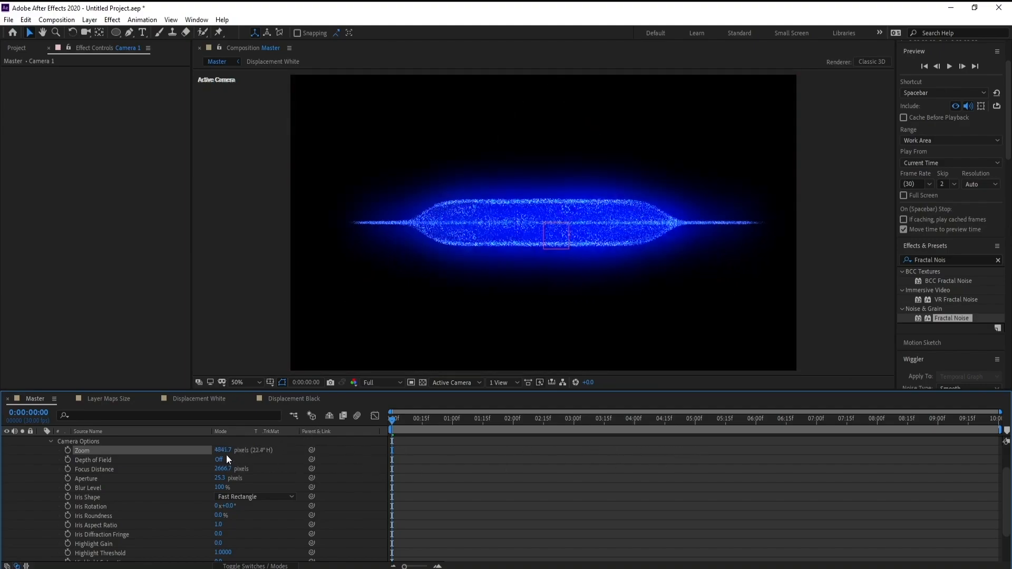
left_click_drag(711, 451, 267, 478)
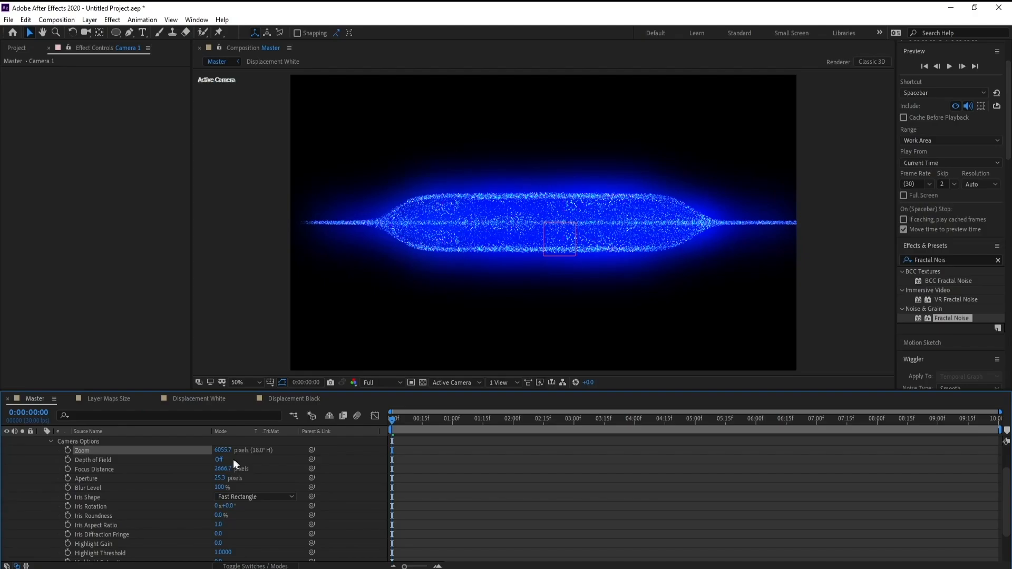
left_click_drag(446, 452, 67, 478)
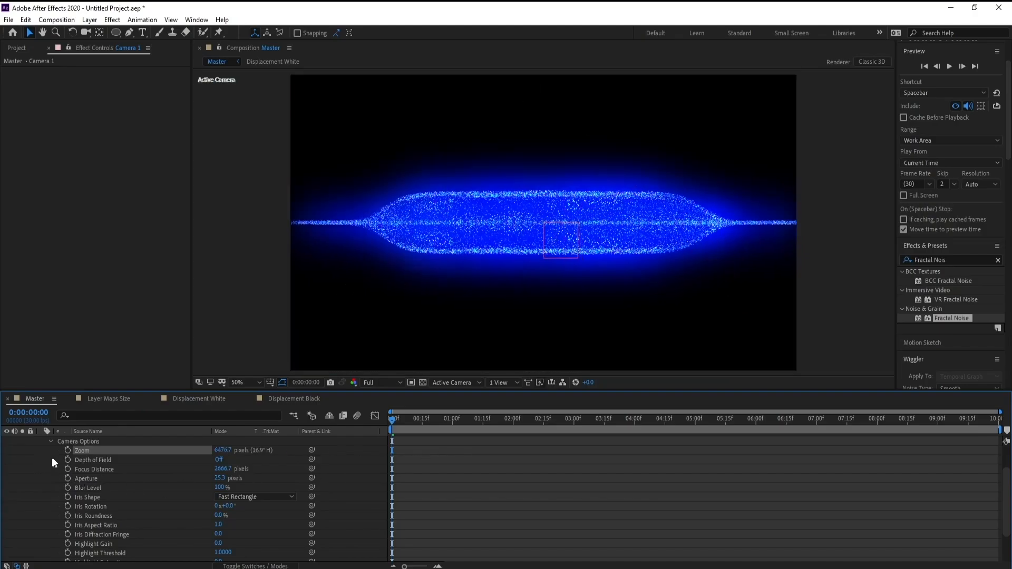
- Add a second Zoom keyframe for Camera 1 at 0:00:04:18 with a value of 5165.7 pixels
left_click(545, 418)
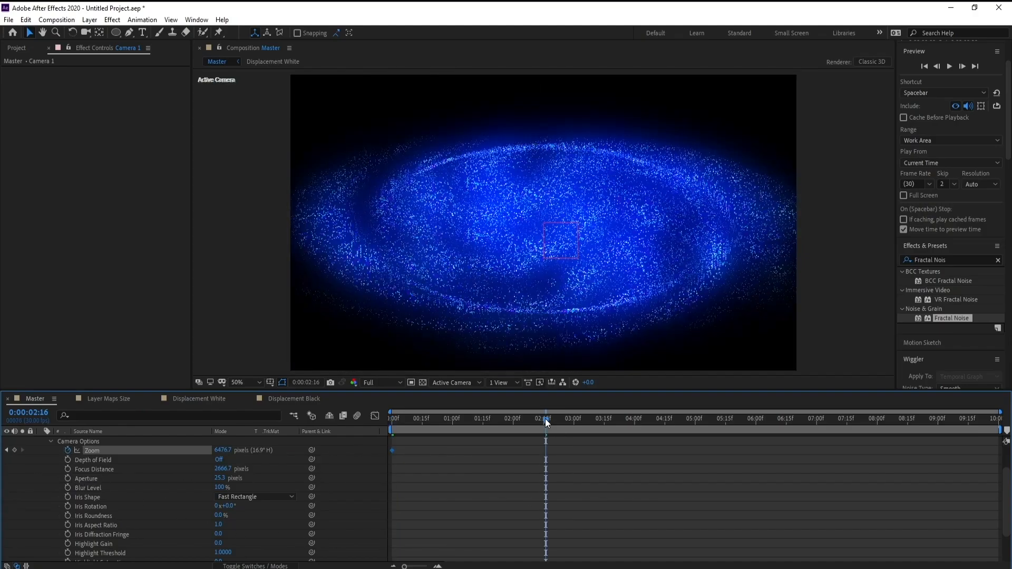
left_click_drag(545, 418, 672, 425)
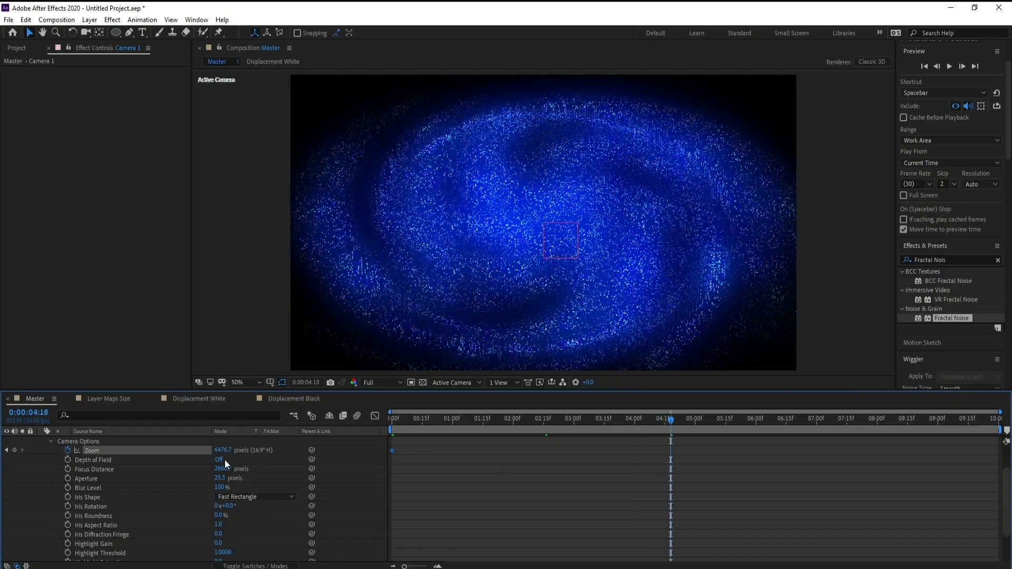
left_click_drag(221, 450, 159, 456)
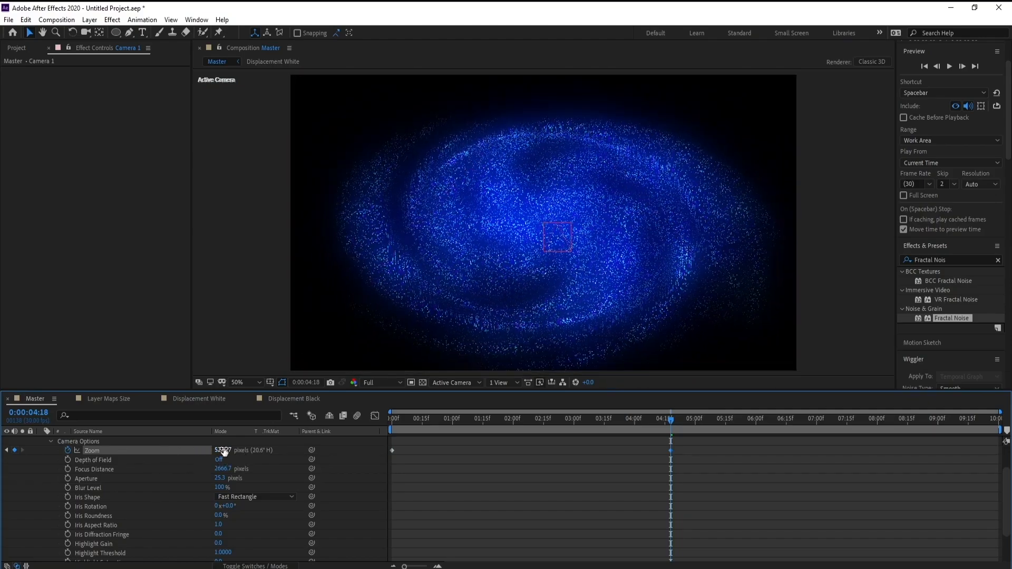
left_click_drag(224, 452, 166, 454)
- Collapse Camera 1's properties and reveal only the rotation properties of Null 1
scroll(98, 511, "up", 2)
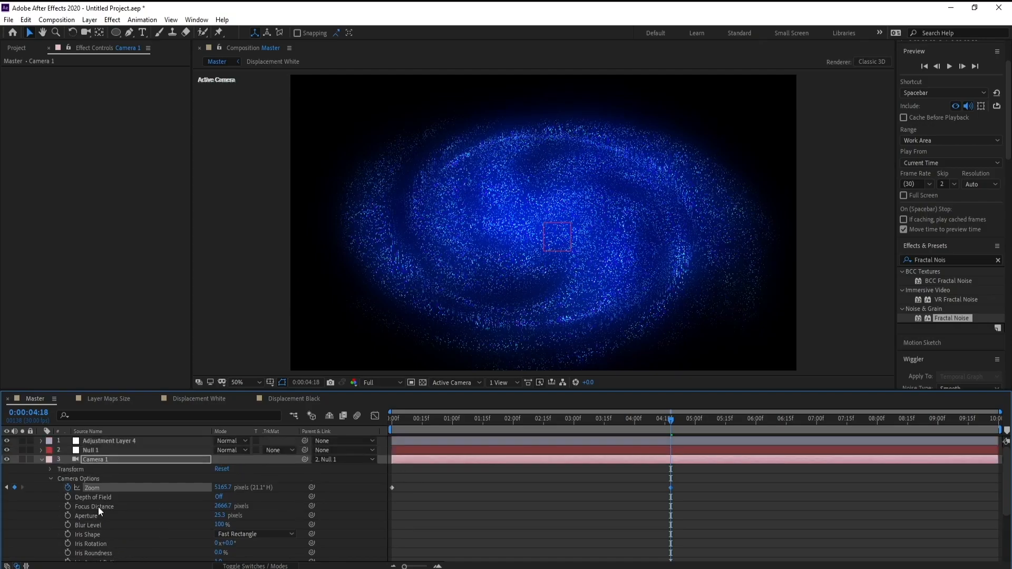
left_click(40, 460)
left_click(90, 451)
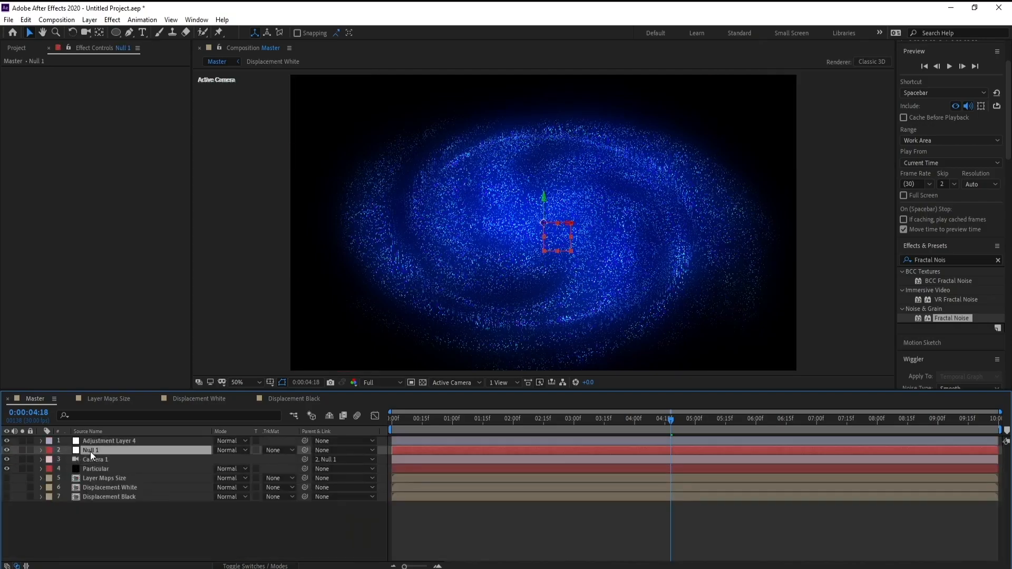
key("r")
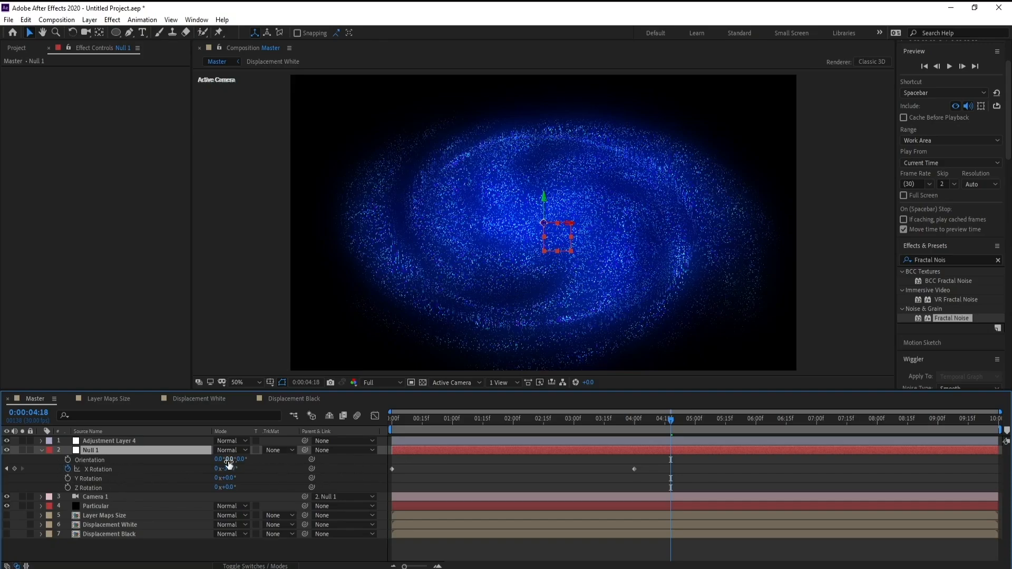
- Try a Y orientation of 22° on Null 1, and undo it
left_click_drag(232, 460, 243, 460)
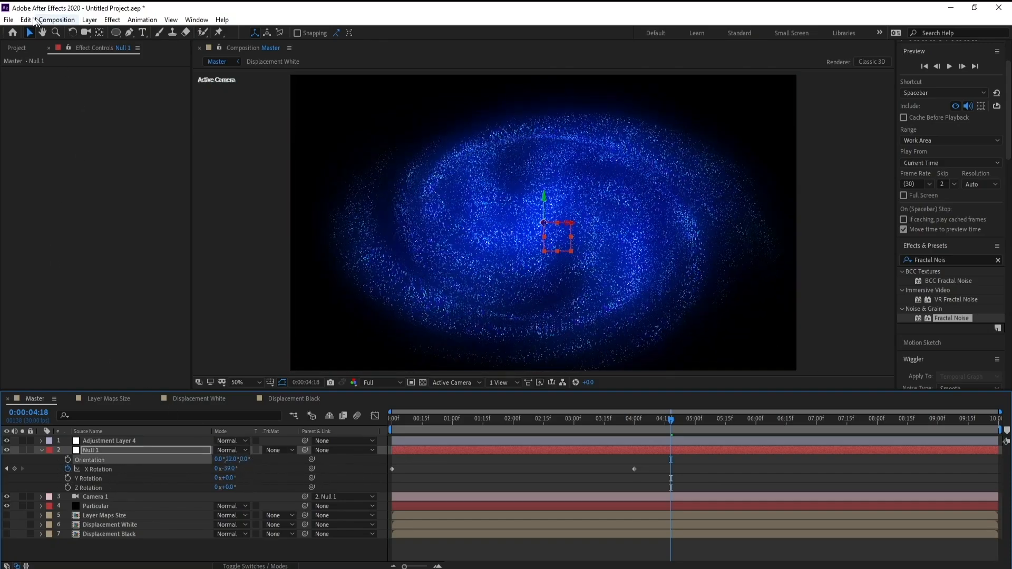
left_click(26, 20)
left_click(42, 32)
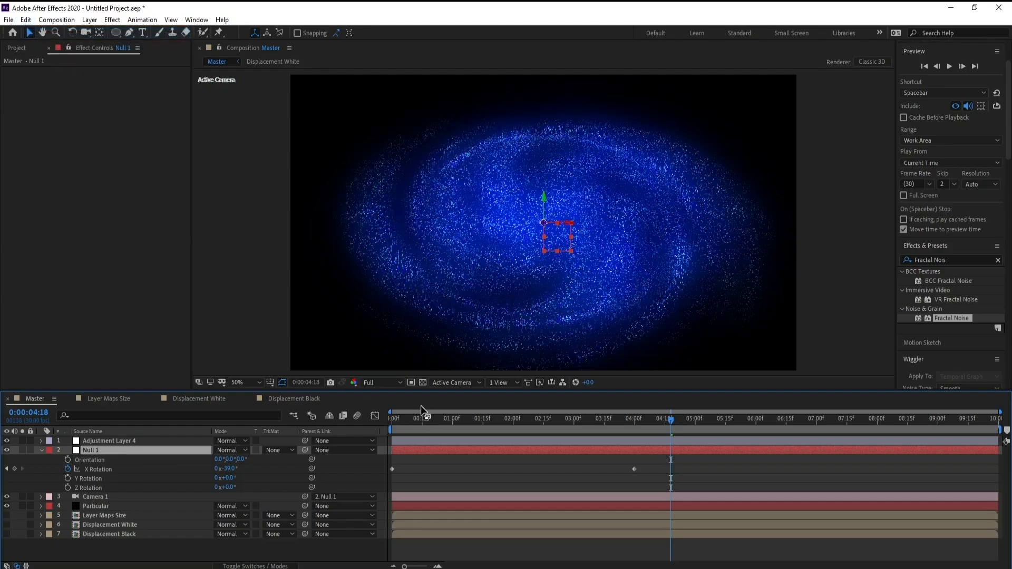
- Keyframe Null 1's Orientation at 0° on the first frame and with a changed Y orientation at 0:00:09:29, and return to the start
left_click(410, 418)
key("Home")
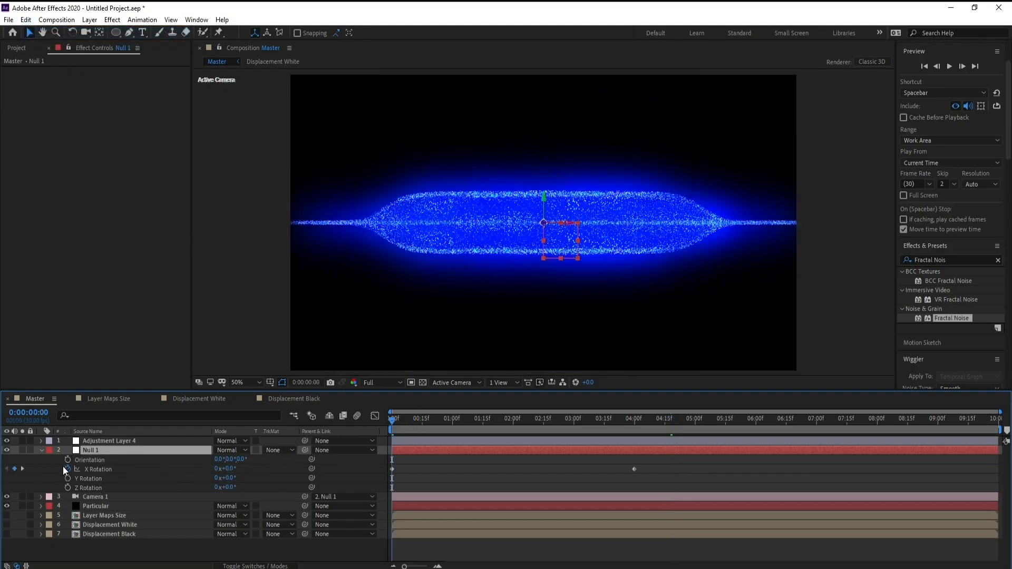
left_click(68, 459)
left_click(995, 419)
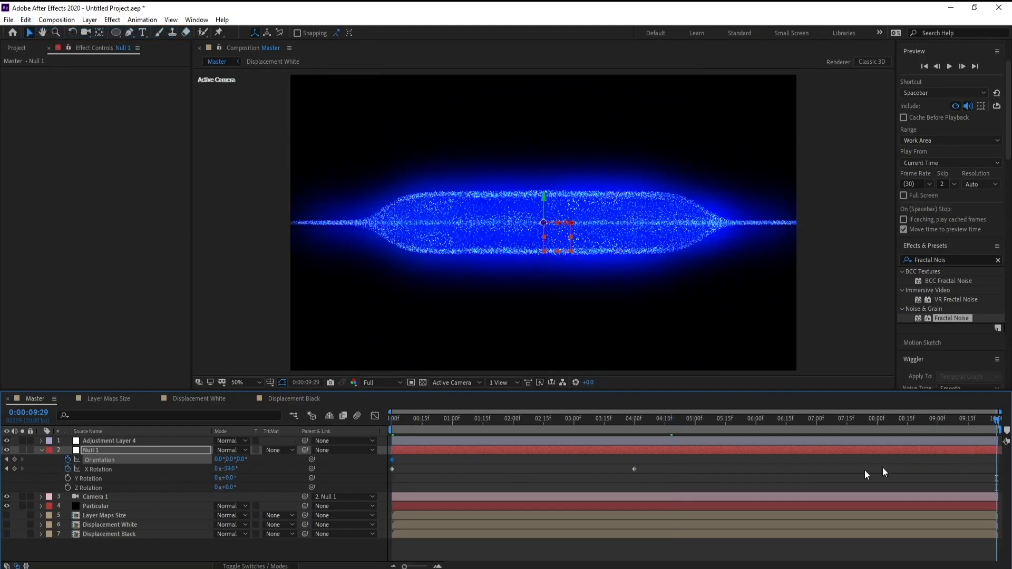
left_click_drag(234, 463, 400, 471)
left_click_drag(415, 417, 236, 441)
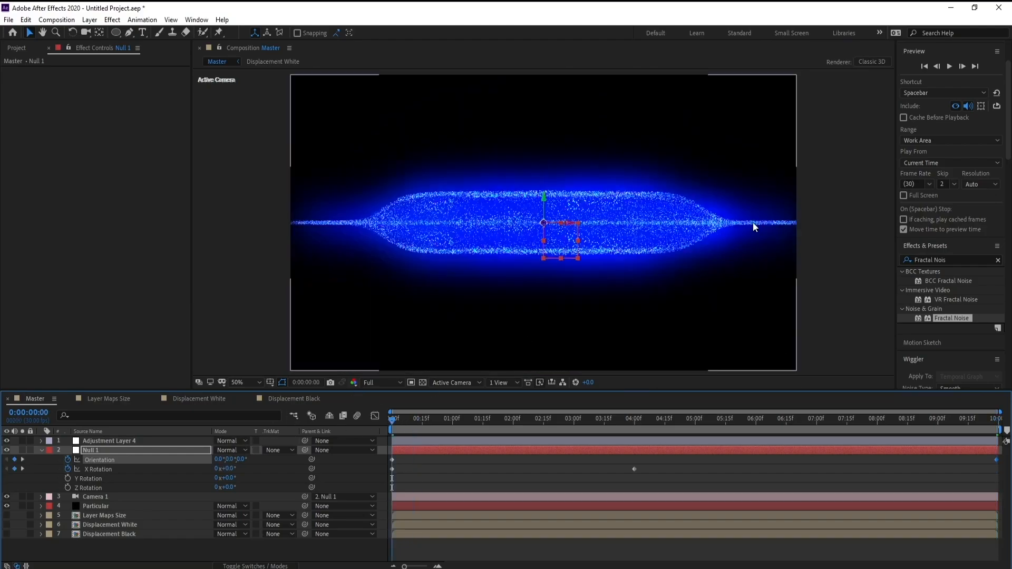
- Preview the combined tilt, spin and zoom animation from the start and around 0:00:03:25, and return to the first frame
left_click(949, 67)
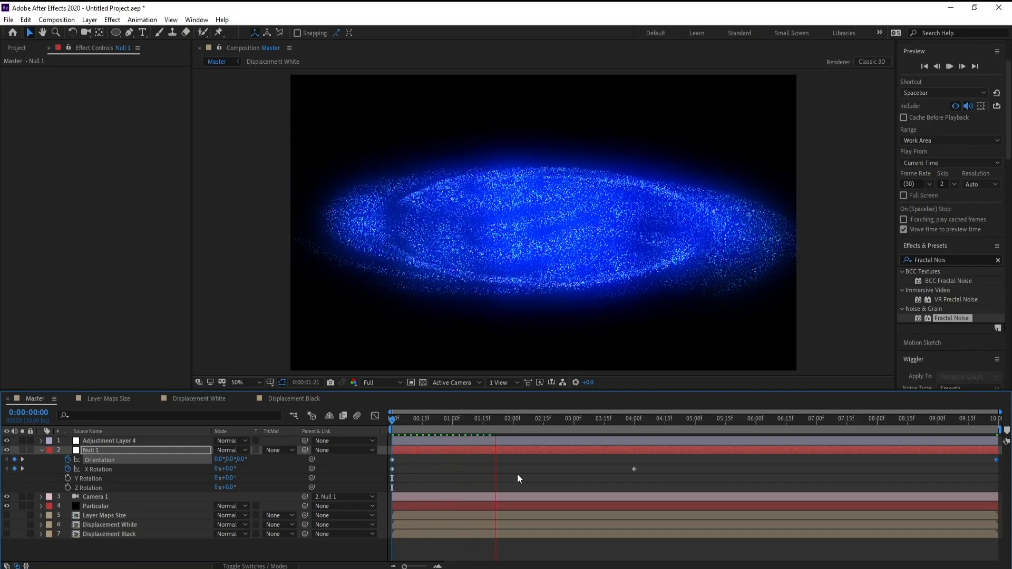
left_click_drag(554, 428, 594, 426)
left_click(624, 425)
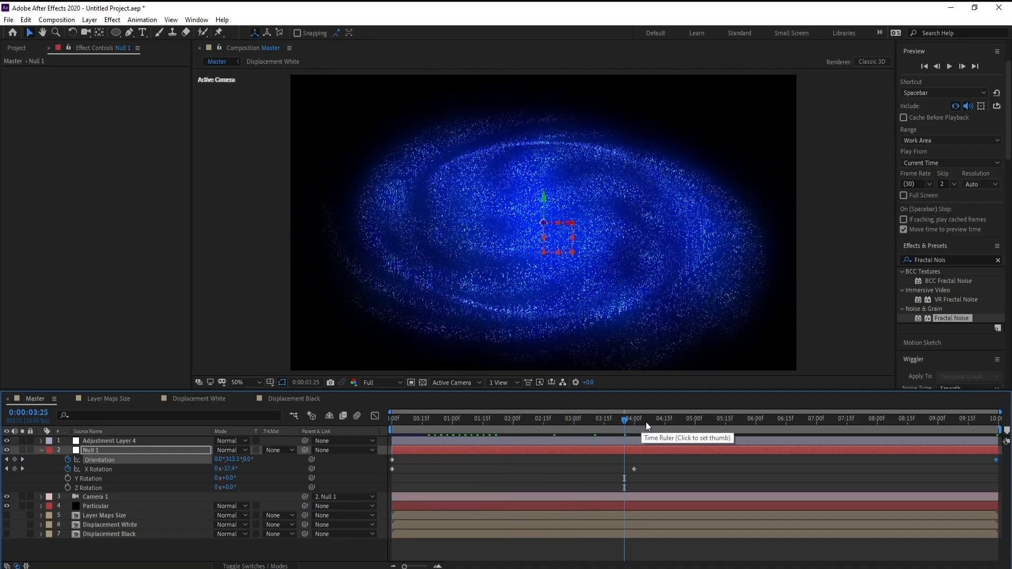
key("space")
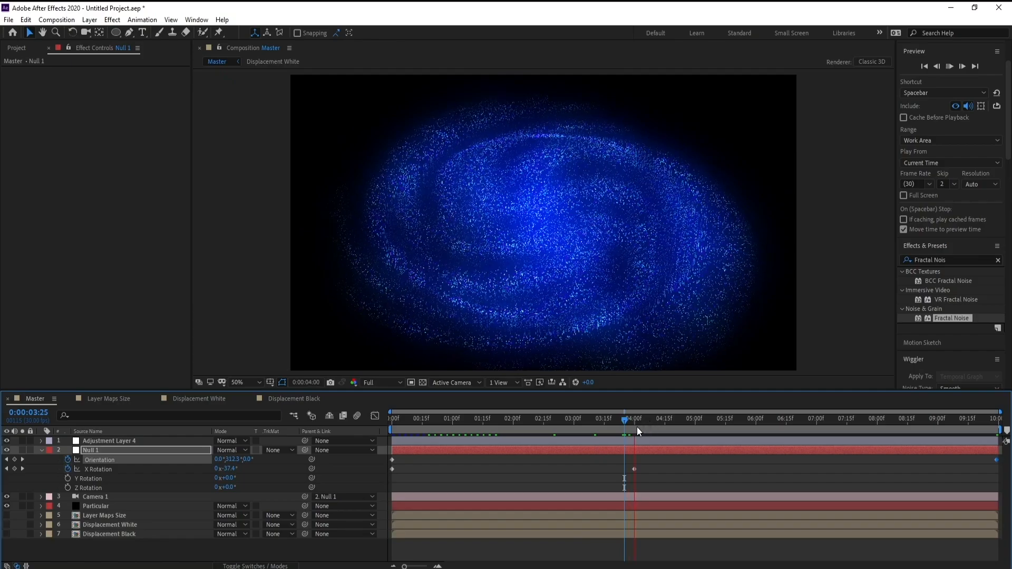
key("space")
left_click_drag(405, 418, 251, 454)
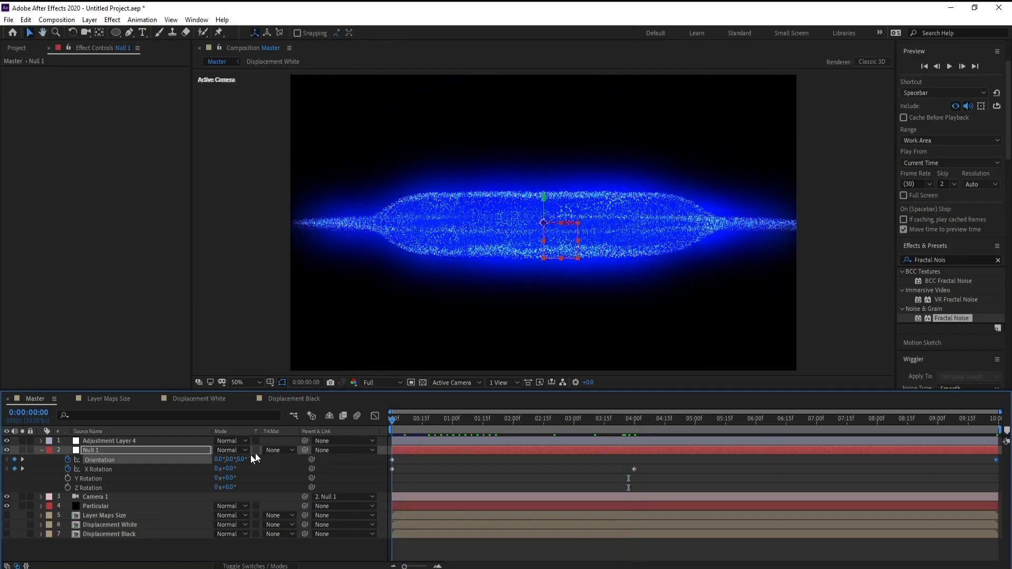
- Reveal Camera 1's keyframed properties and raise its Zoom on the first frame to 13227.7 pixels
left_click(98, 497)
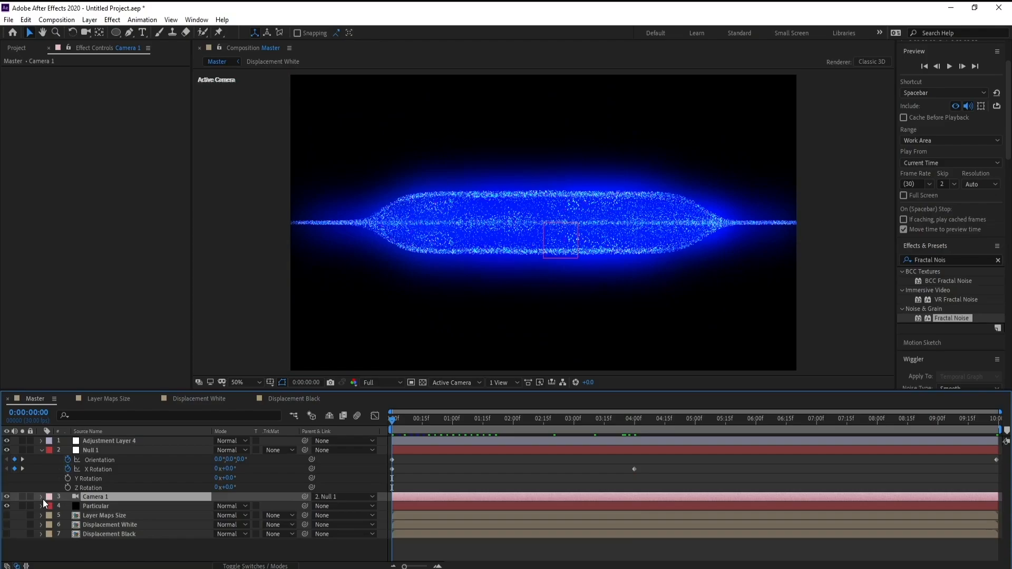
key("u")
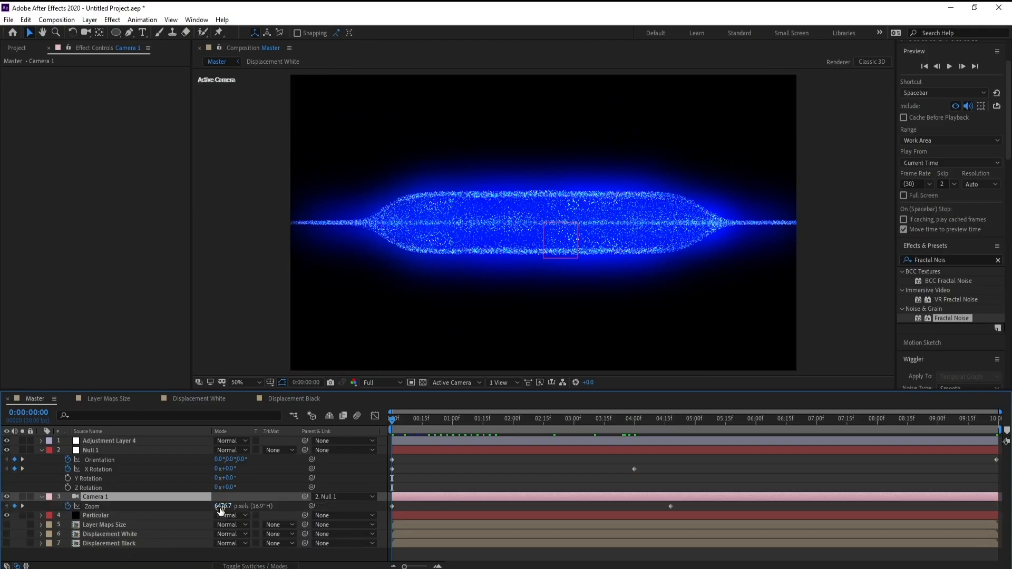
left_click_drag(222, 506, 844, 536)
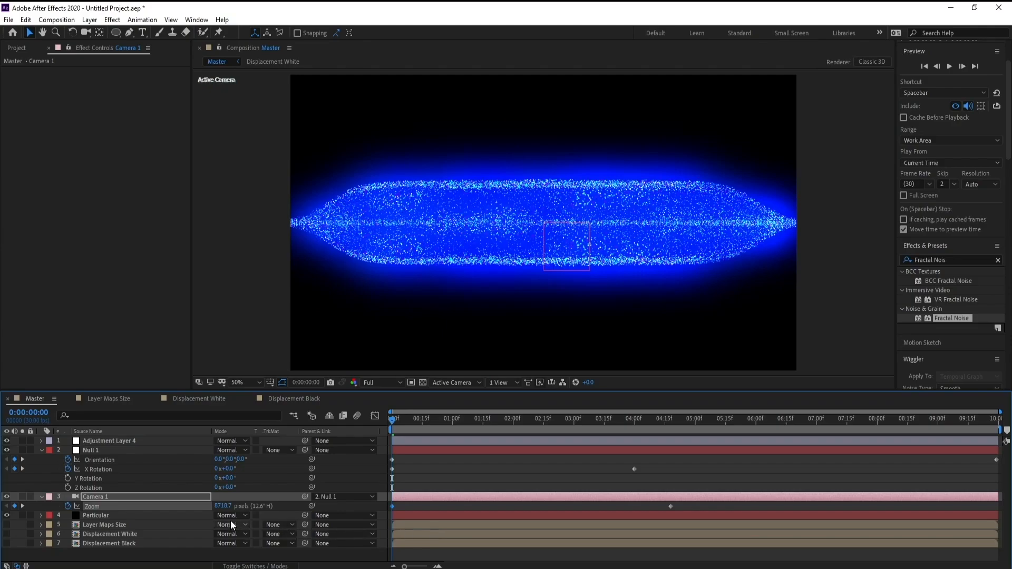
left_click_drag(222, 506, 492, 518)
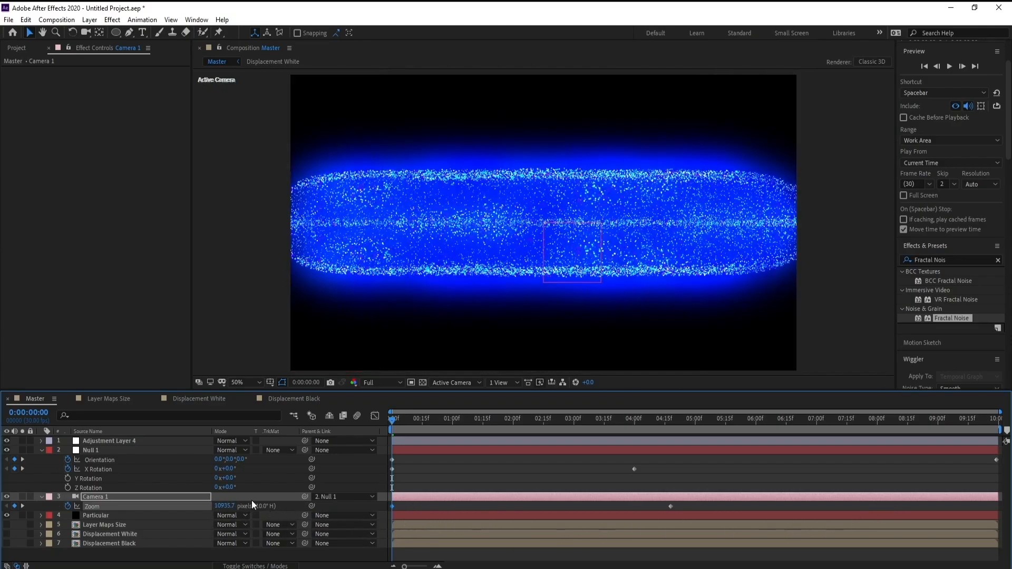
left_click_drag(224, 509, 766, 505)
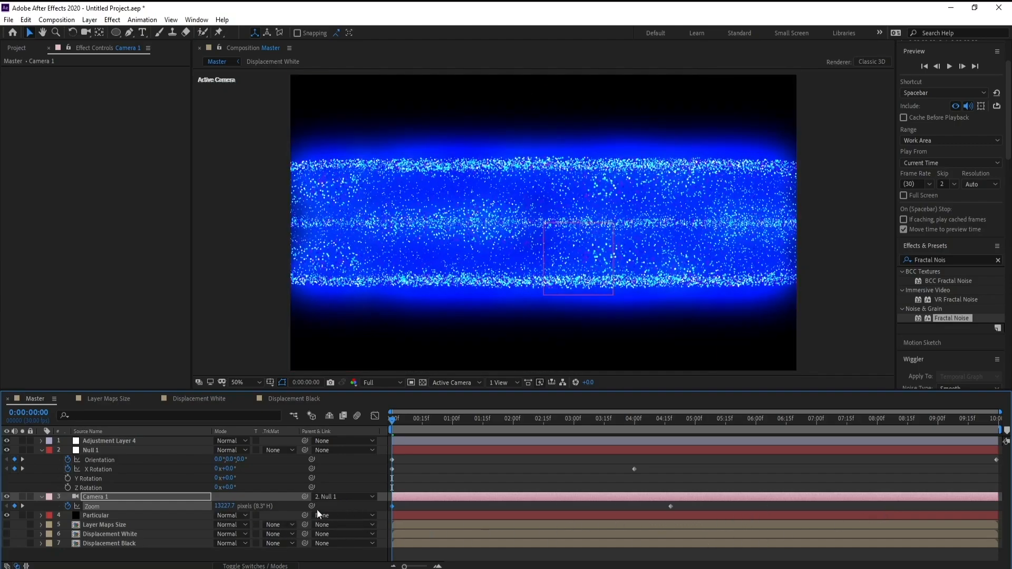
- Check the zoom at 0:00:01:26, move Camera 1's second Zoom keyframe earlier to about 0:00:02:21, and return to the first frame
left_click_drag(441, 422, 505, 425)
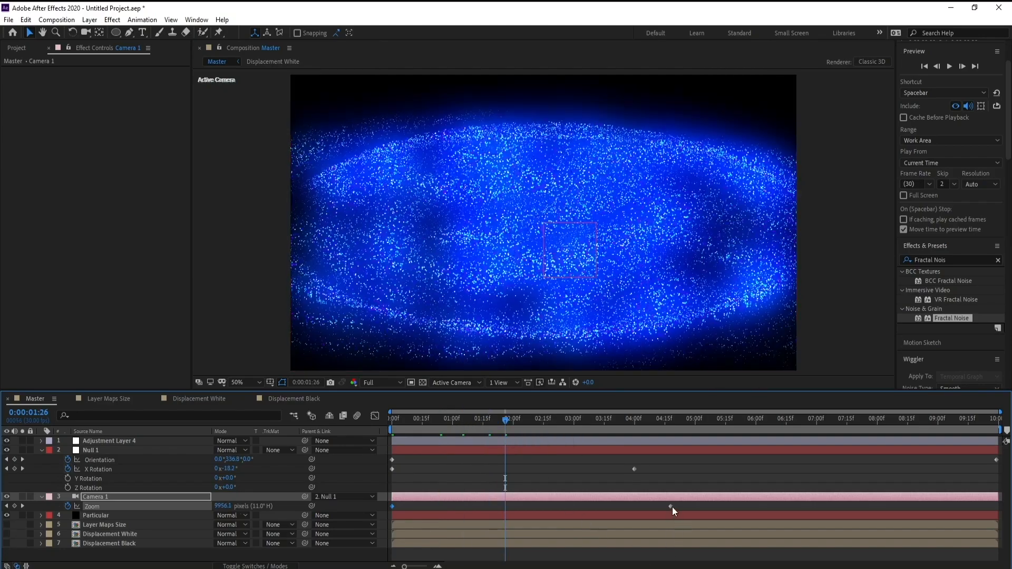
left_click_drag(670, 507, 555, 512)
key("Home")
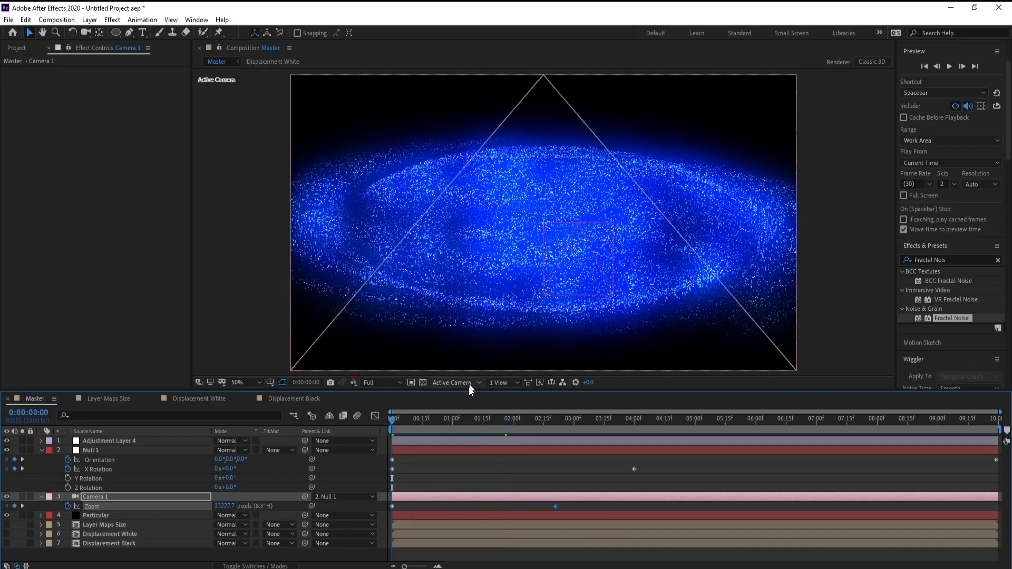
- Preview the faster zoom-out from the start and inspect the galaxy's motion through 0:00:05:11 to 0:00:06:12
left_click(949, 67)
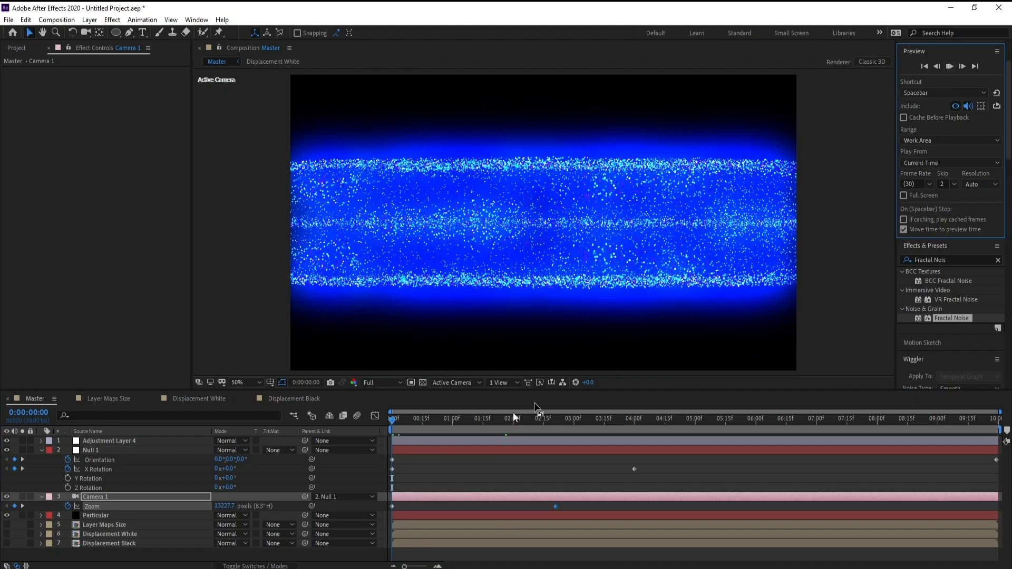
left_click_drag(436, 422, 717, 428)
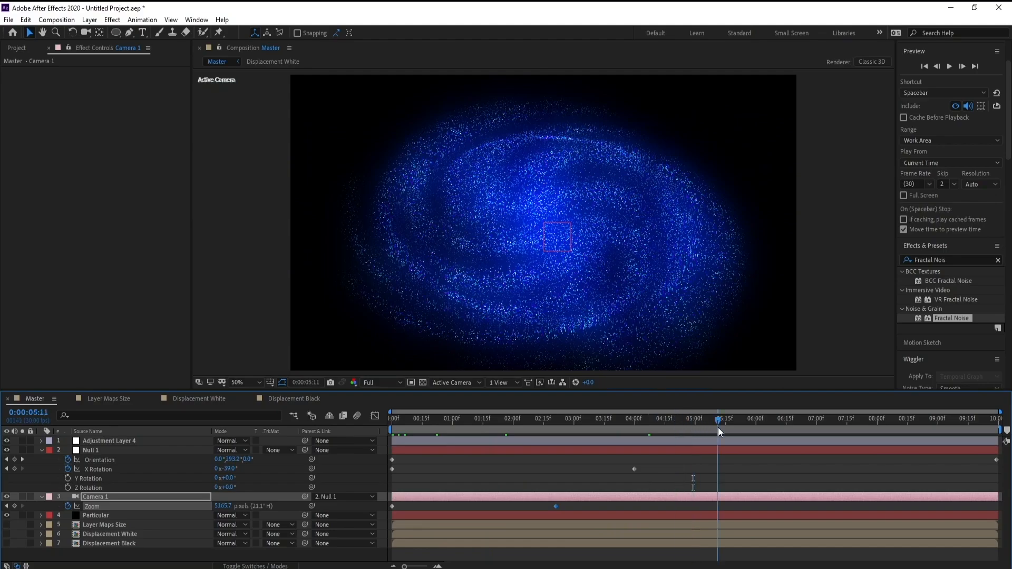
left_click(755, 424)
left_click(780, 422)
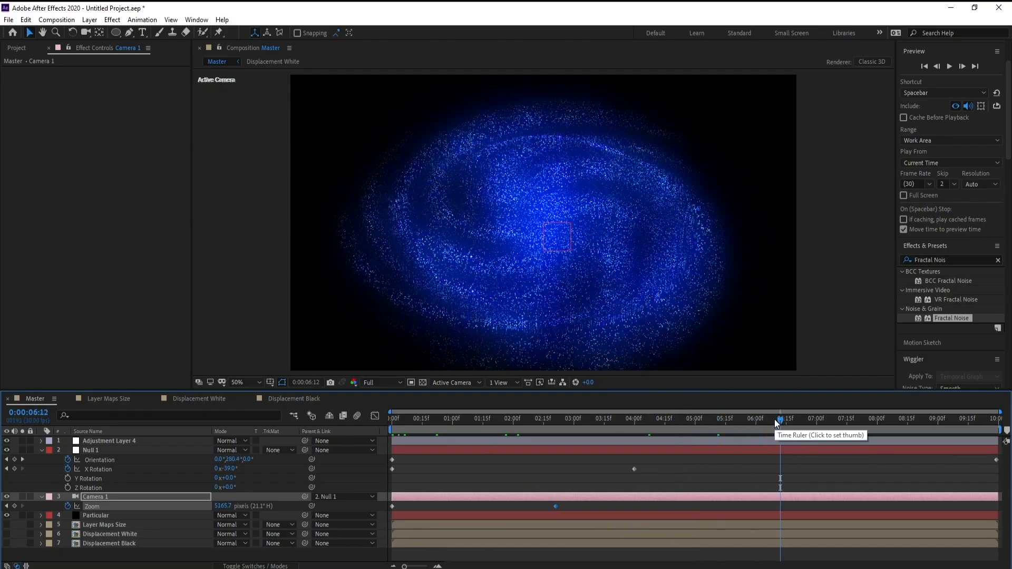